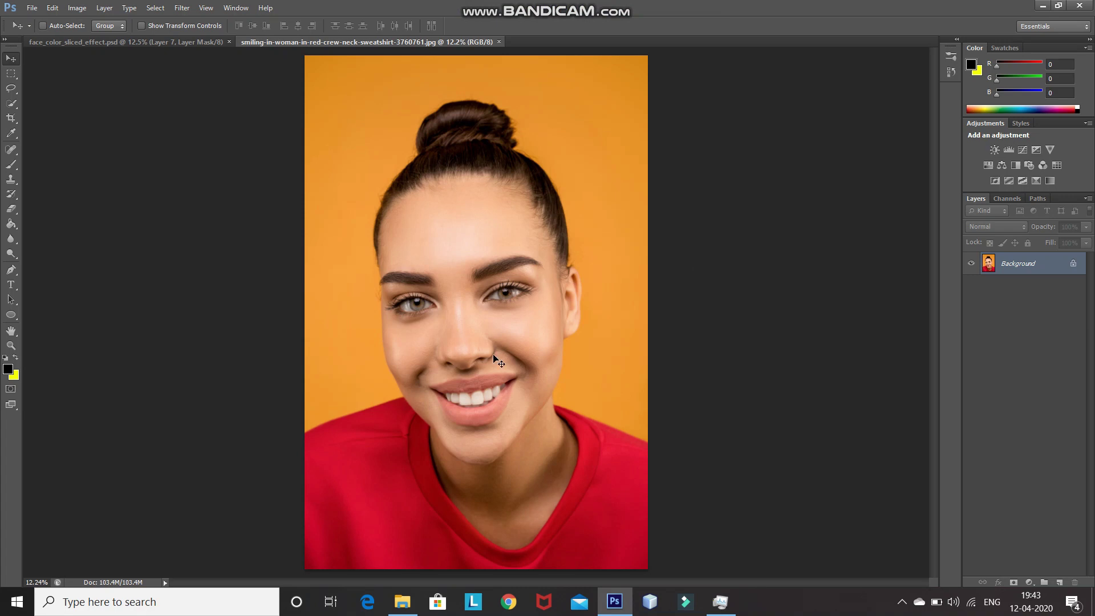
# Select the woman's whole head, including hair bun, ear and chin, using the Quick Selection tool at brush size 200
pyautogui.click(9, 108)
pyautogui.click(40, 103)
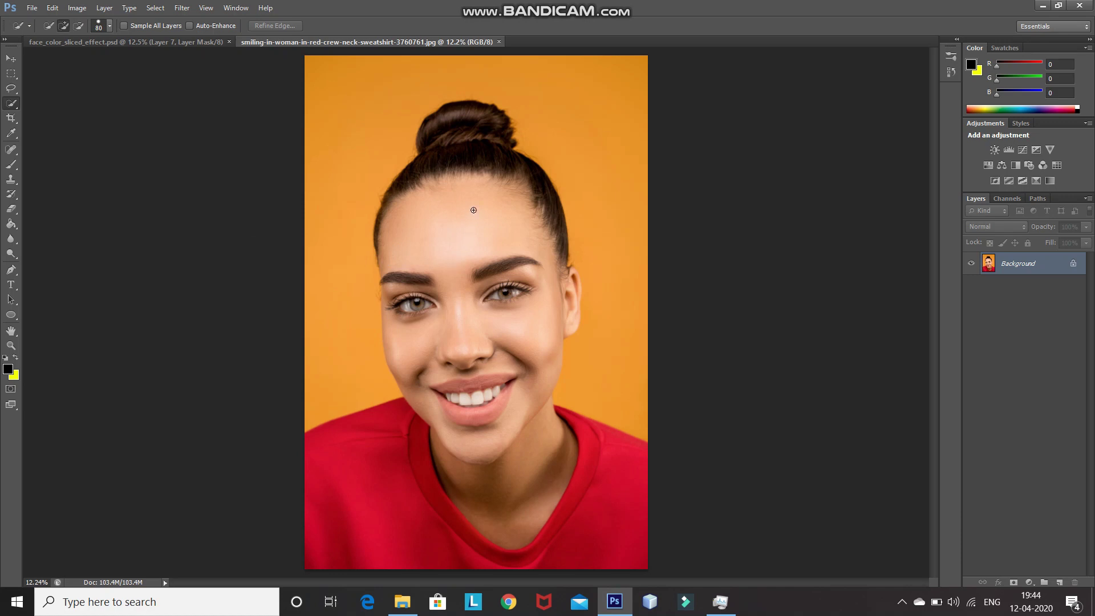
pyautogui.press(']')
pyautogui.press(']')
pyautogui.press(']')
pyautogui.press(']')
pyautogui.press(']')
pyautogui.moveTo(459, 126); pyautogui.dragTo(499, 195)
pyautogui.moveTo(515, 258); pyautogui.dragTo(513, 259)
pyautogui.moveTo(478, 431)
pyautogui.mouseDown()
pyautogui.moveTo(567, 294)
pyautogui.moveTo(533, 377)
pyautogui.moveTo(490, 439)
pyautogui.moveTo(575, 276)
pyautogui.mouseUp()
# Touch up the head selection along the jawline beside the neck
pyautogui.click(78, 26)
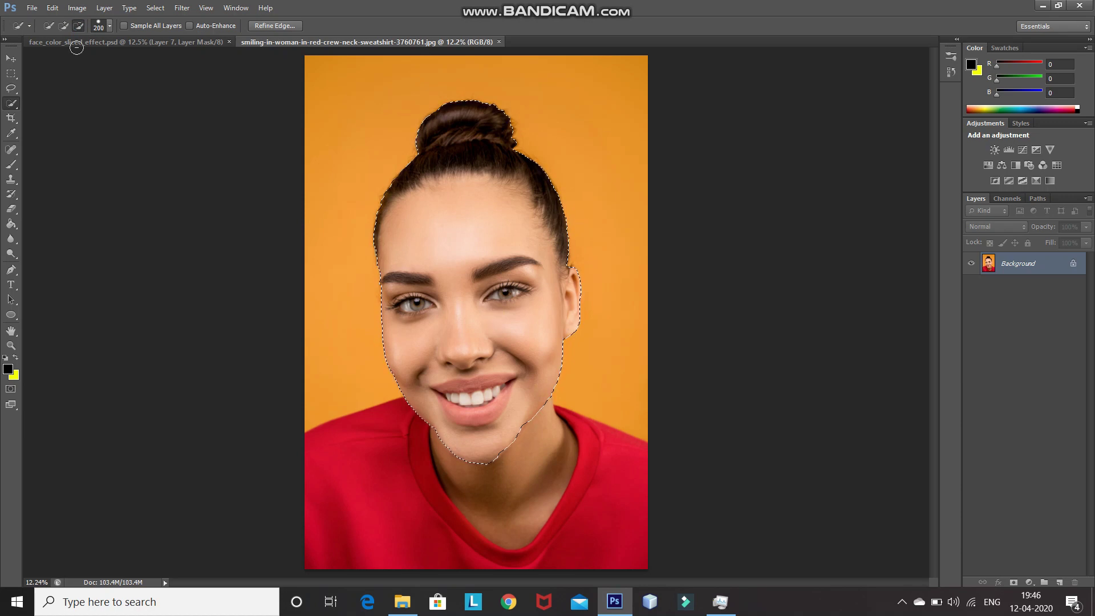
pyautogui.click(63, 26)
pyautogui.hotkey('ctrl', '+')
pyautogui.hotkey('ctrl', '+')
pyautogui.hotkey('ctrl', '+')
pyautogui.moveTo(569, 394)
pyautogui.mouseDown()
pyautogui.moveTo(537, 464)
pyautogui.moveTo(538, 420)
pyautogui.mouseUp()
pyautogui.scroll(3, 700, 166)
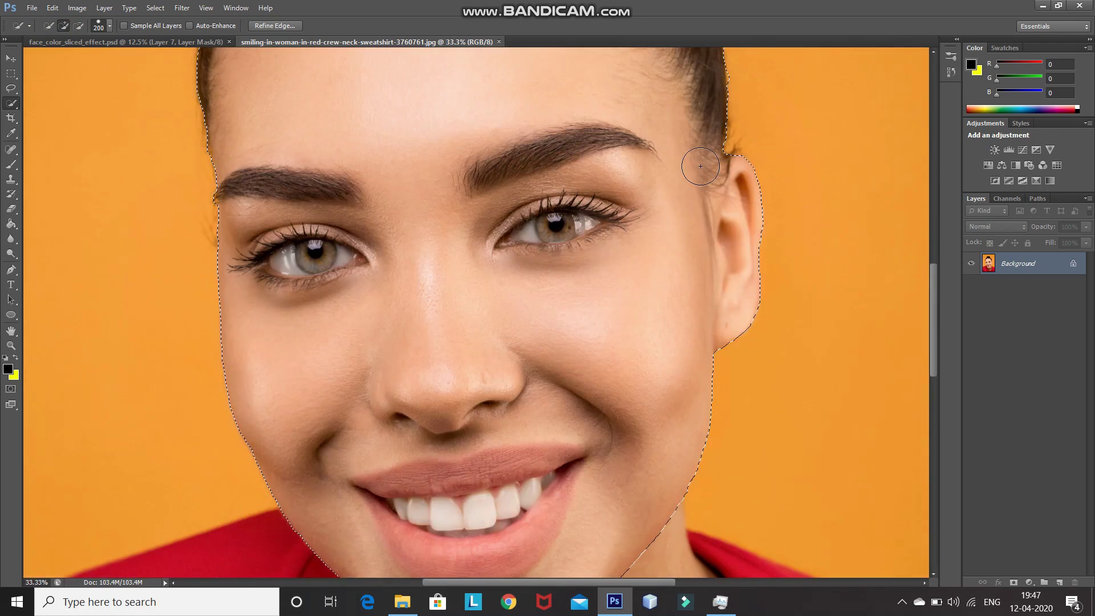
pyautogui.scroll(-3, 700, 166)
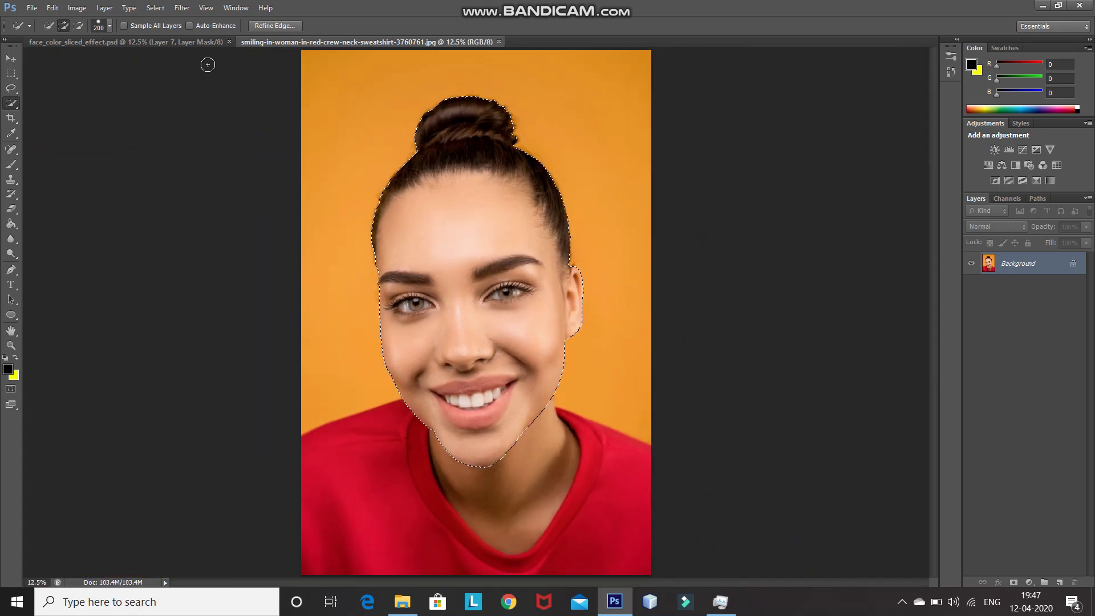
# Refine the selection edge with Smooth at 100 and turn the selection into a layer mask
pyautogui.click(274, 25)
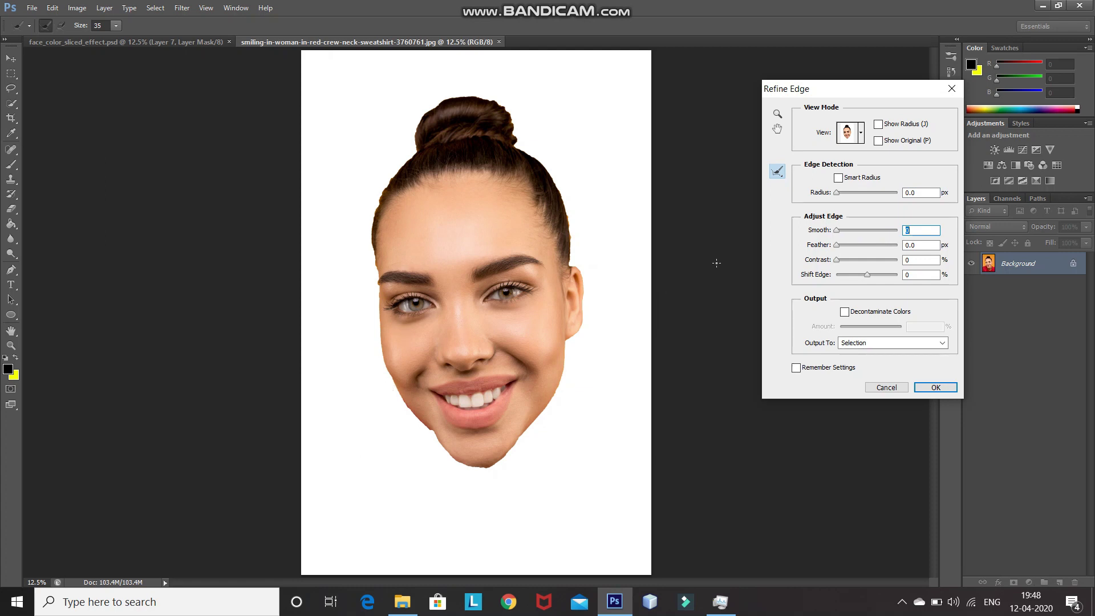
pyautogui.click(837, 230)
pyautogui.moveTo(837, 231)
pyautogui.mouseDown()
pyautogui.moveTo(898, 231)
pyautogui.moveTo(839, 245)
pyautogui.mouseUp()
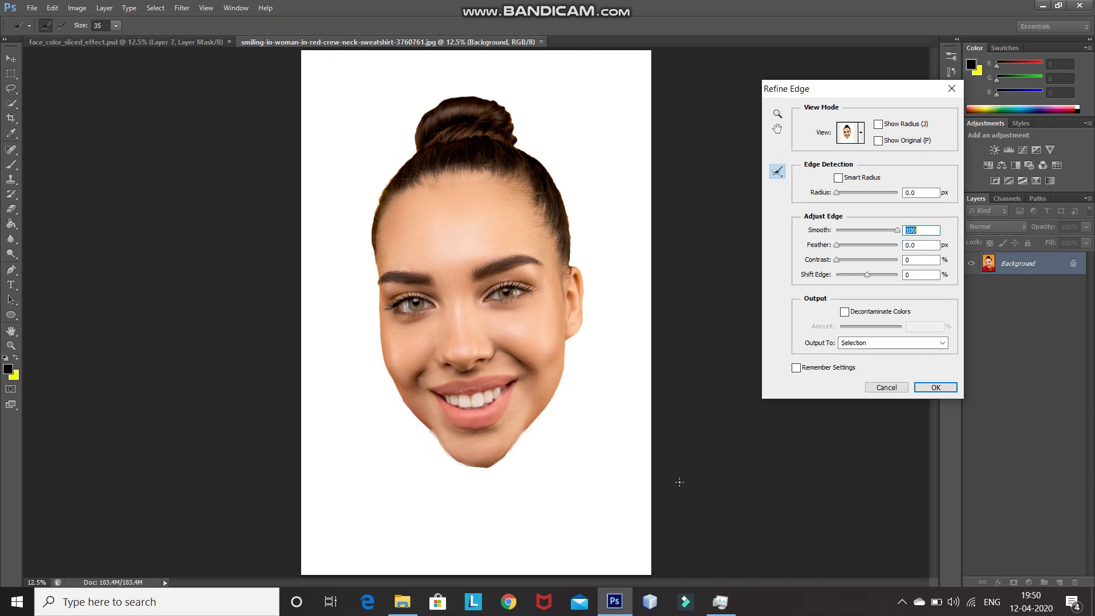
pyautogui.click(938, 389)
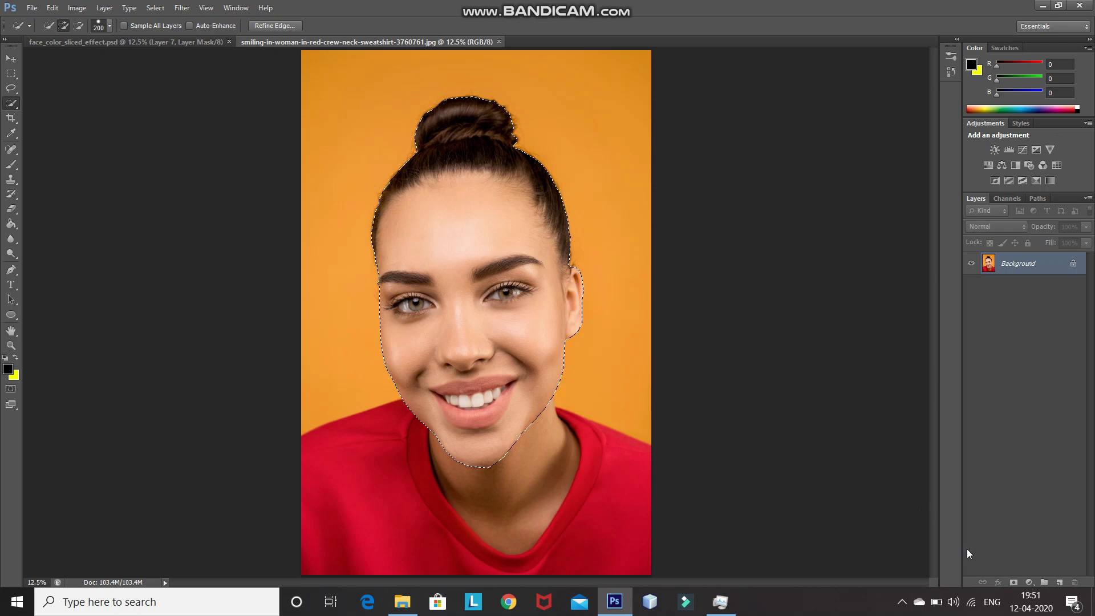
pyautogui.click(1011, 580)
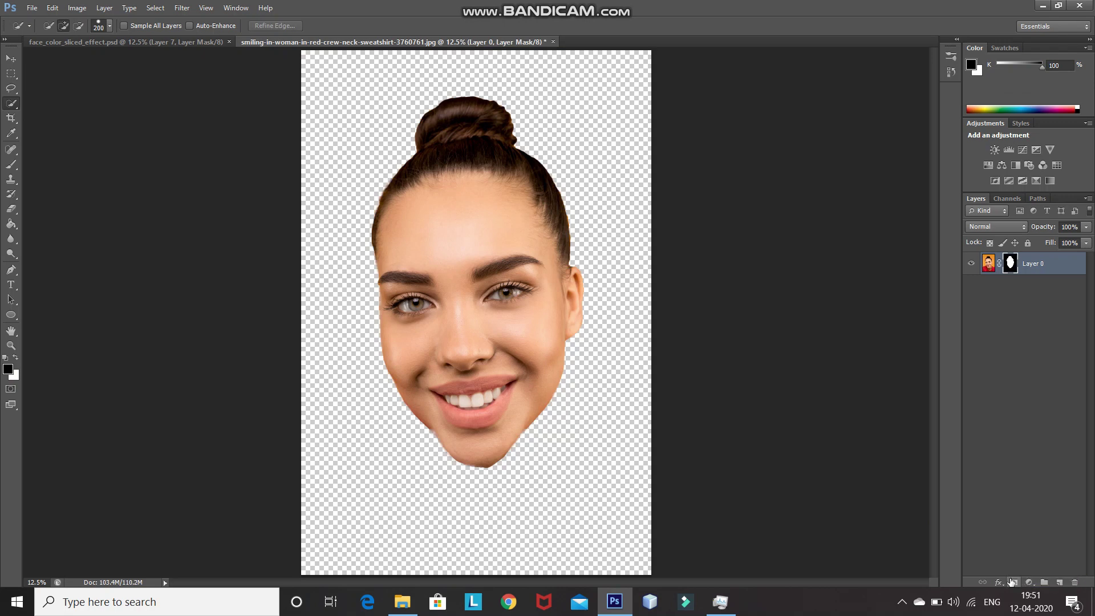
# Duplicate the masked layer and keep the original hidden under the name Backup
pyautogui.hotkey('ctrl', 'j')
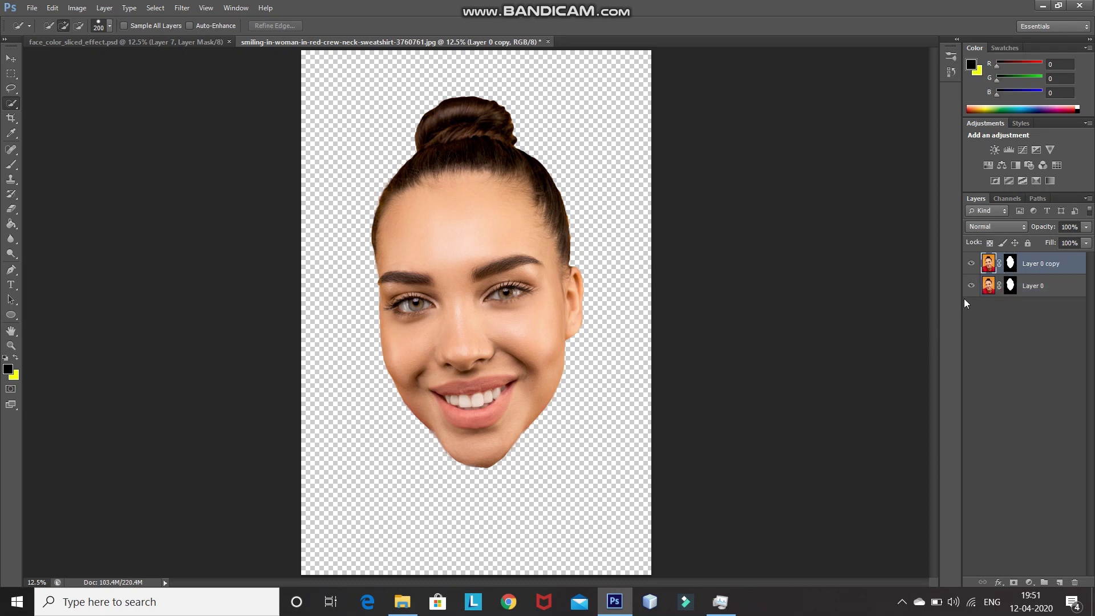
pyautogui.click(971, 286)
pyautogui.doubleClick(1034, 286)
pyautogui.write('Backup')
pyautogui.press('Return')
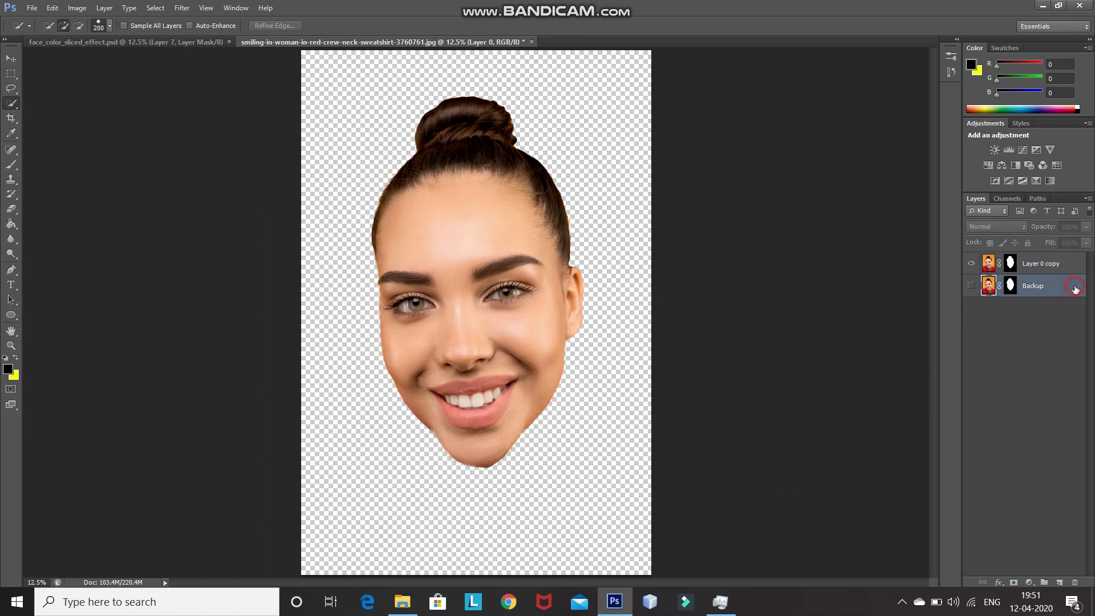
# Apply the layer mask of Layer 0 copy permanently
pyautogui.click(1052, 267)
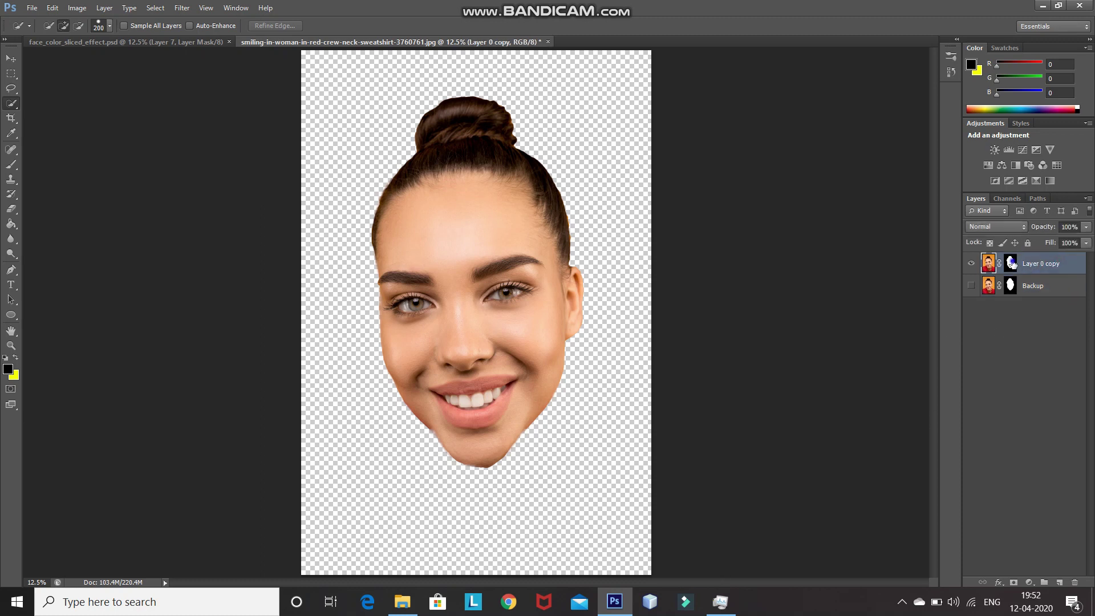
pyautogui.rightClick(1011, 262)
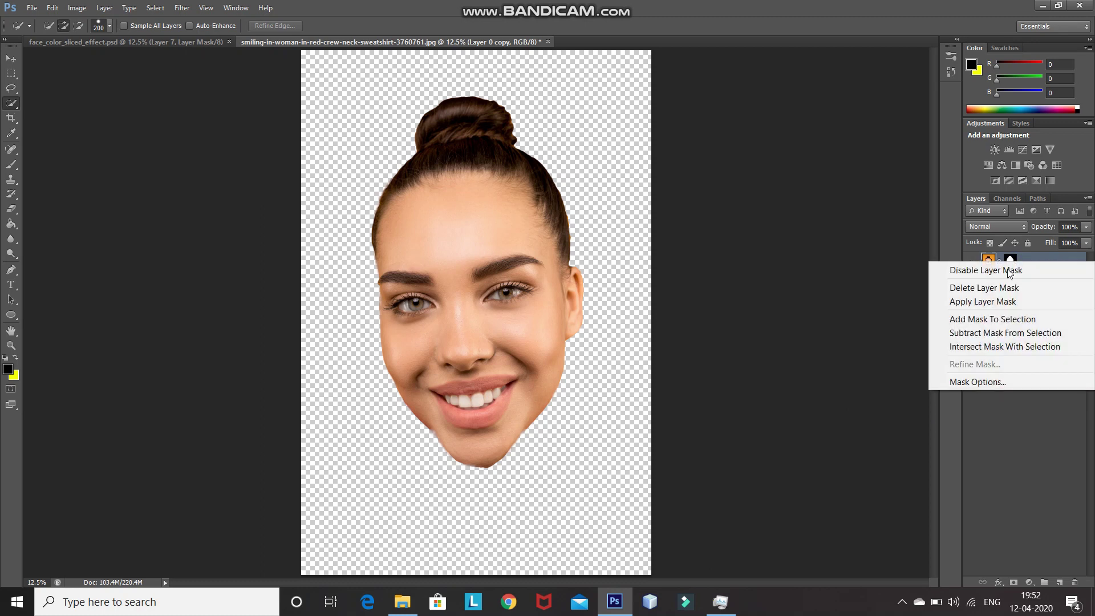
pyautogui.click(989, 302)
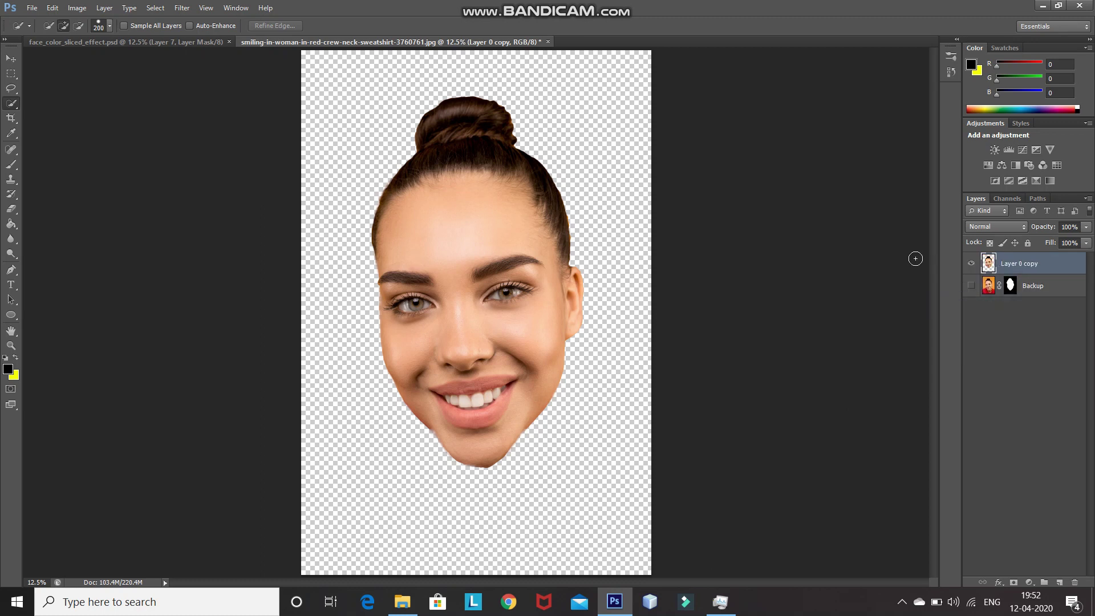
# Crop the document to a landscape canvas, extending it on both sides of the head and trimming it above and below
pyautogui.click(11, 118)
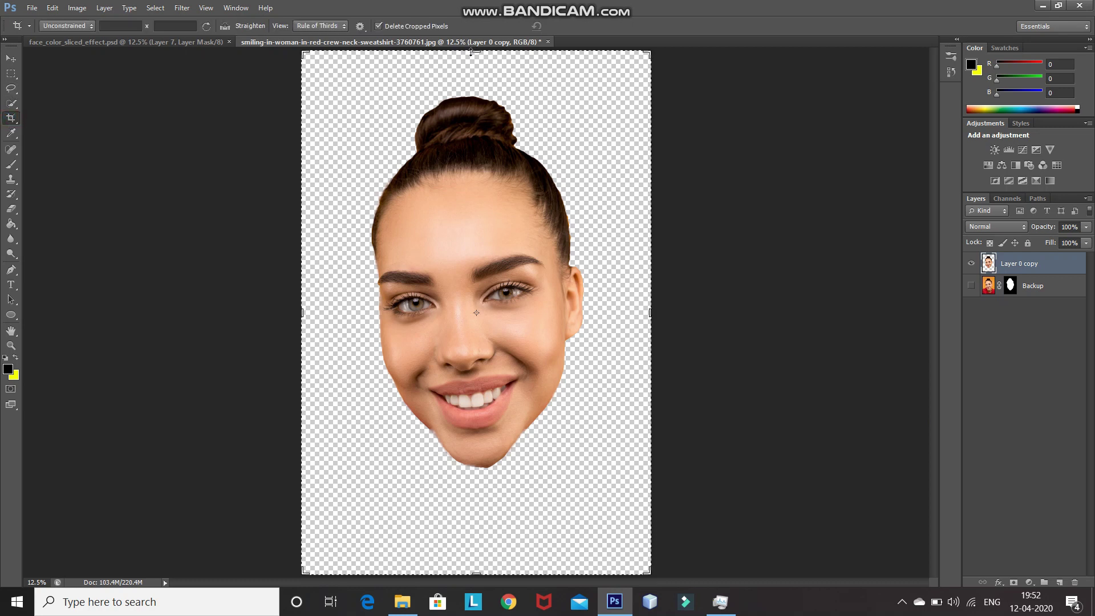
pyautogui.moveTo(474, 52); pyautogui.dragTo(475, 56)
pyautogui.moveTo(485, 533); pyautogui.dragTo(489, 523)
pyautogui.moveTo(301, 312); pyautogui.dragTo(232, 298)
pyautogui.moveTo(662, 313); pyautogui.dragTo(821, 296)
pyautogui.moveTo(127, 313); pyautogui.dragTo(178, 318)
pyautogui.moveTo(794, 312); pyautogui.dragTo(779, 313)
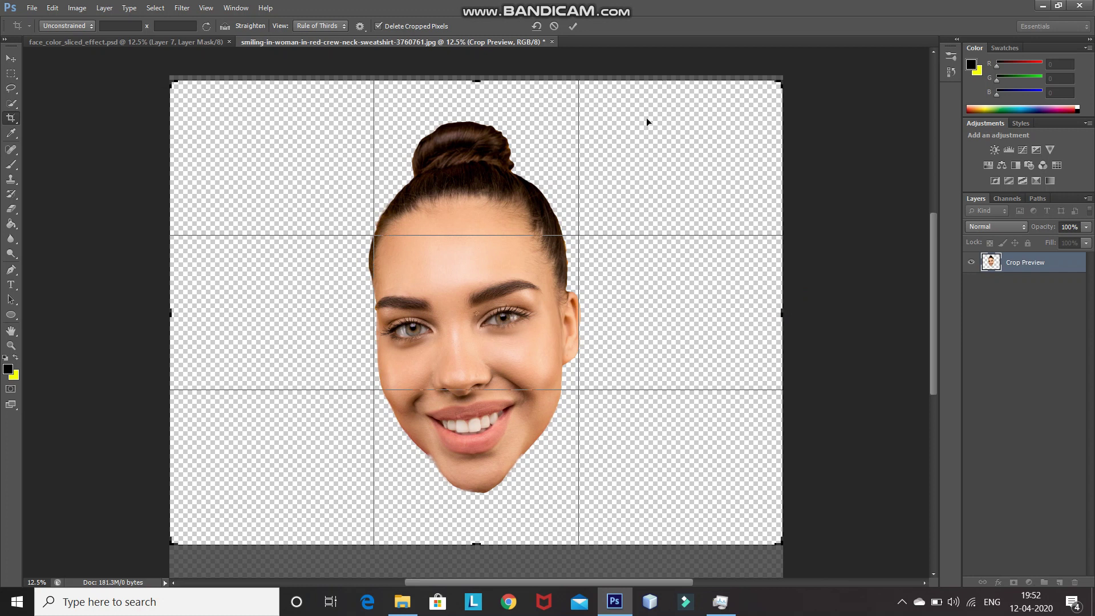
pyautogui.click(572, 27)
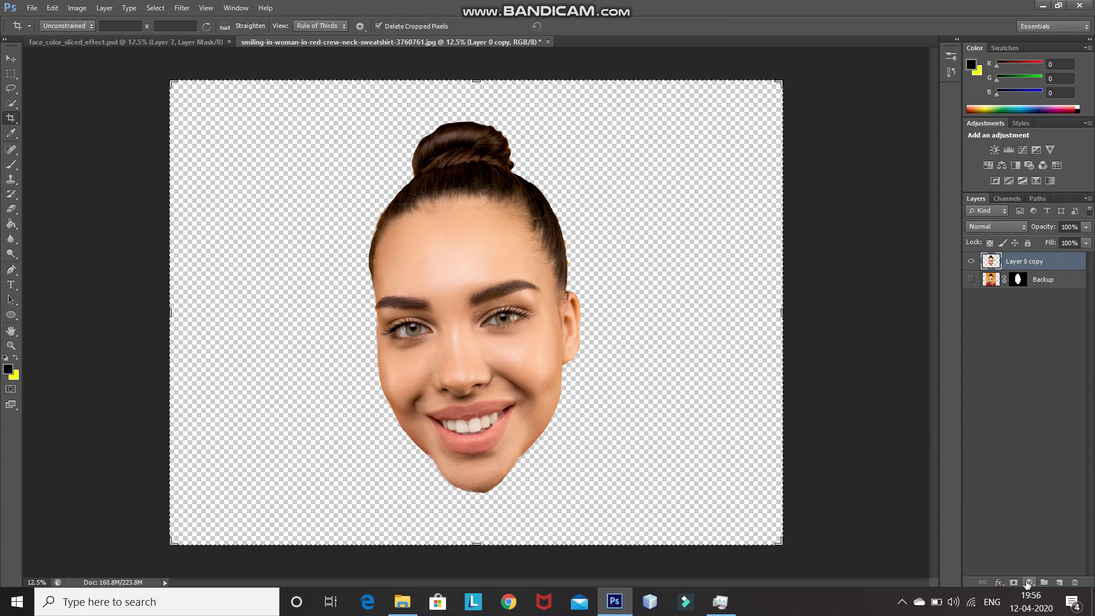
# Add a Black & White adjustment layer above the face with Reds at -30 and Yellows at -10
pyautogui.click(1028, 582)
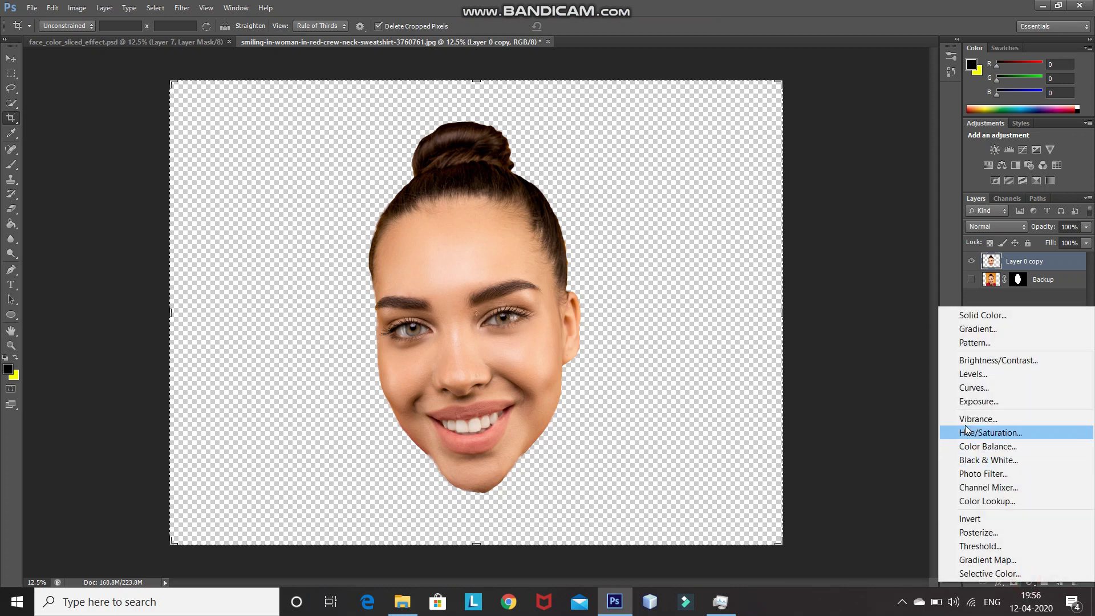
pyautogui.click(966, 461)
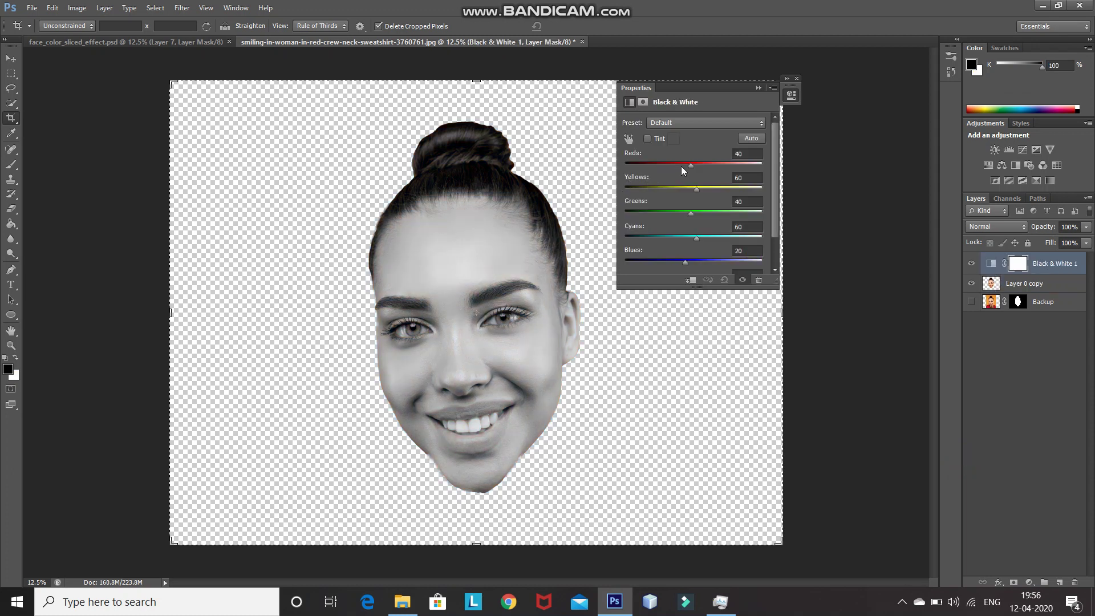
pyautogui.moveTo(689, 166); pyautogui.dragTo(674, 165)
pyautogui.write('-30')
pyautogui.click(747, 177)
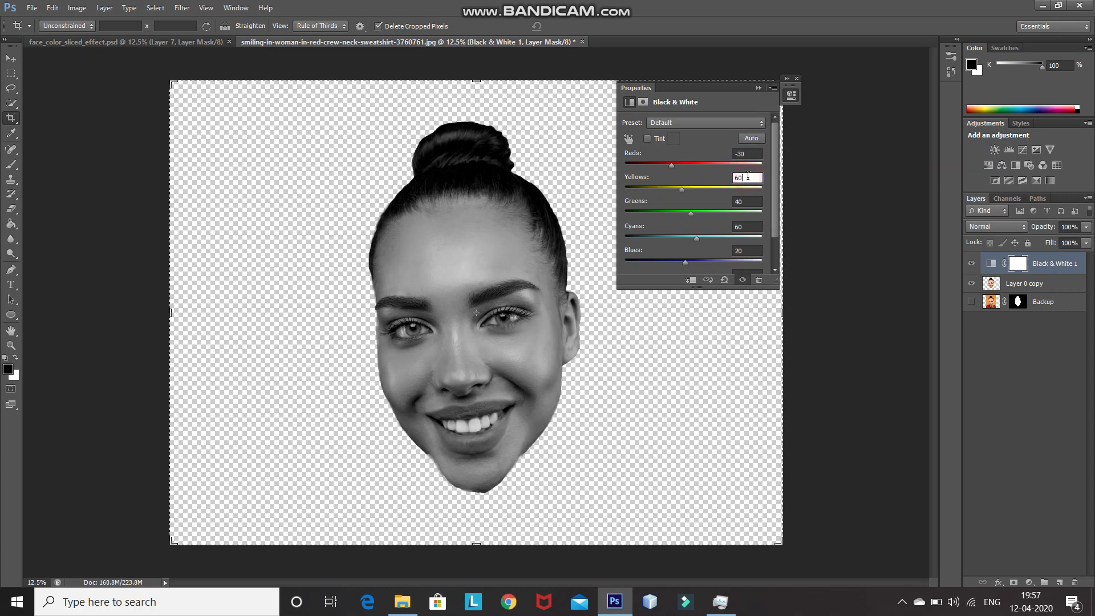
pyautogui.write('-1')
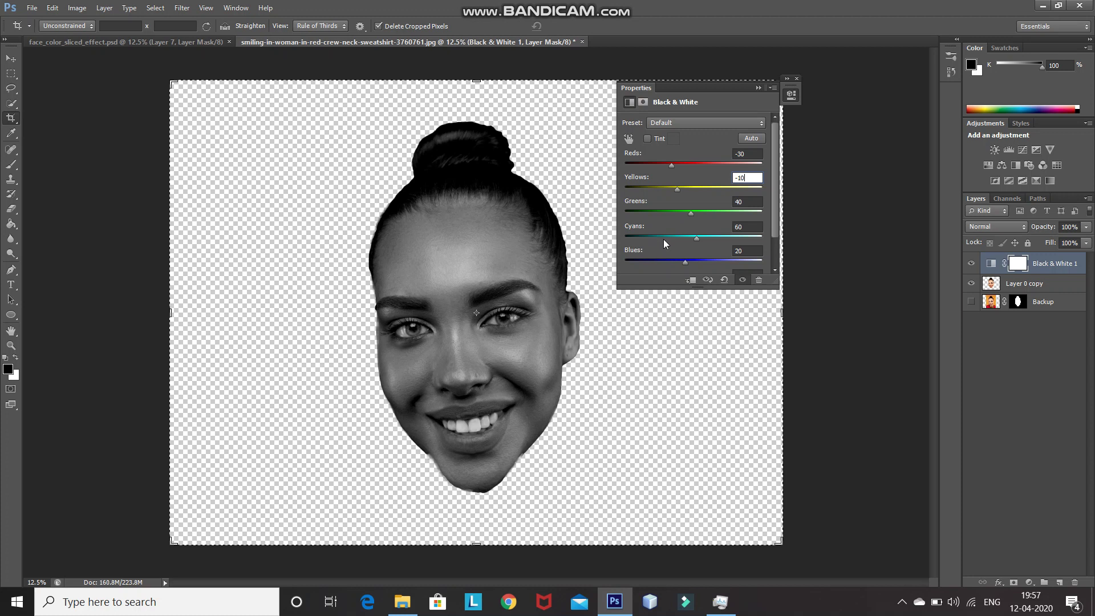
pyautogui.click(757, 89)
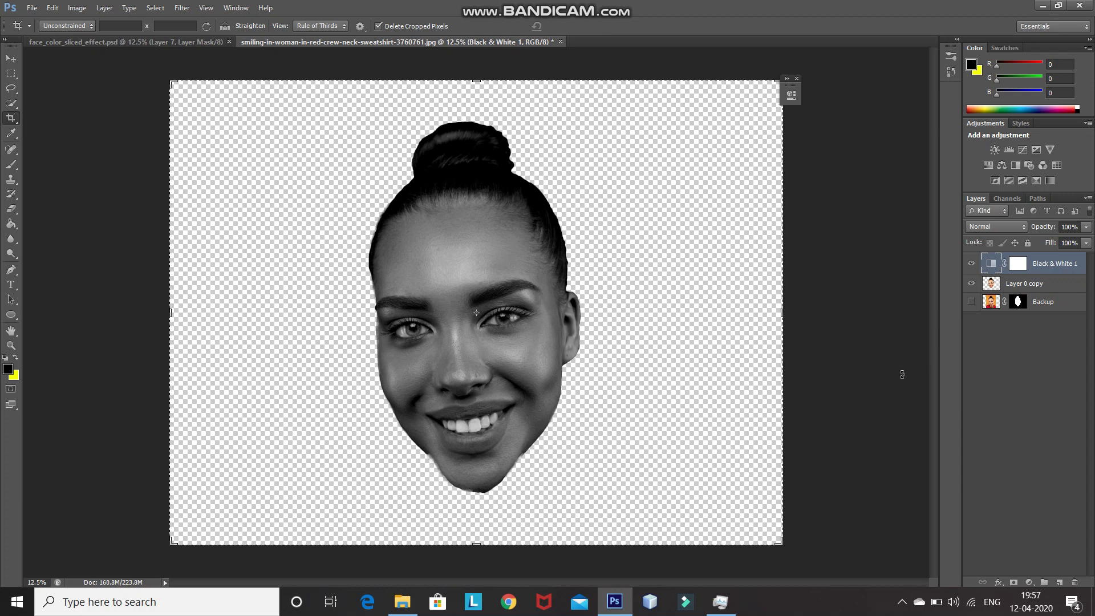
# Group the Black & White adjustment with Layer 0 copy and duplicate the group
pyautogui.keyDown('shift'); pyautogui.click(1044, 284); pyautogui.keyUp('shift')
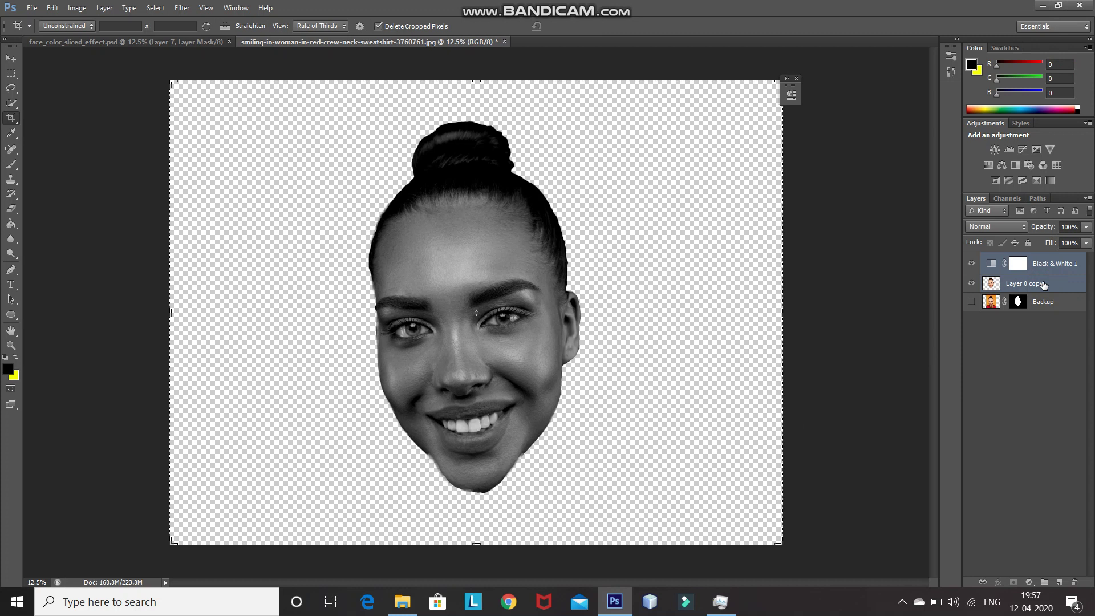
pyautogui.hotkey('ctrl', 'g')
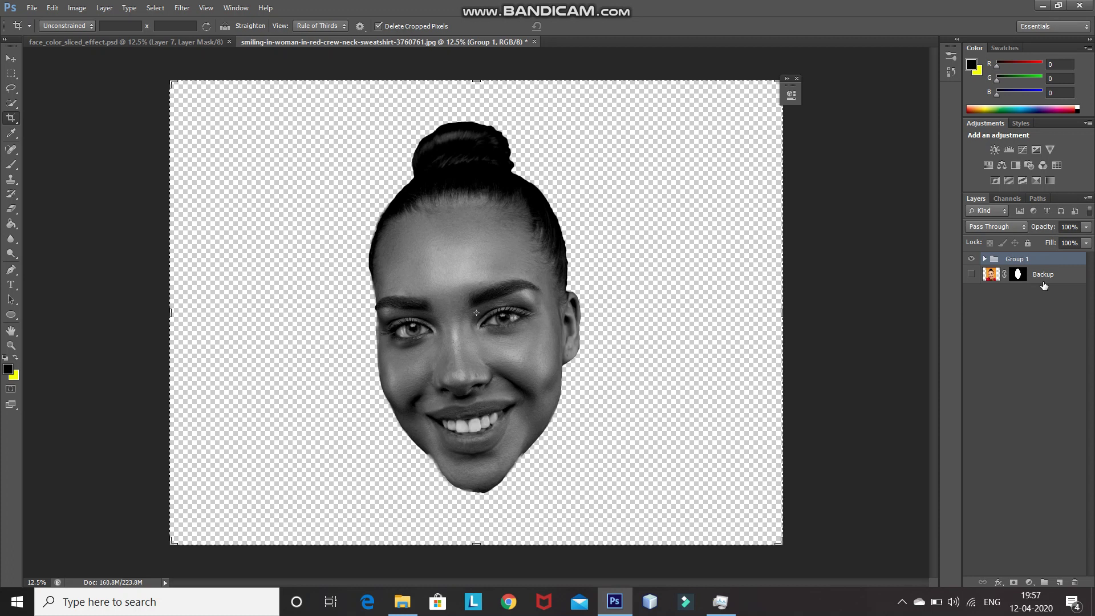
pyautogui.hotkey('ctrl', 'j')
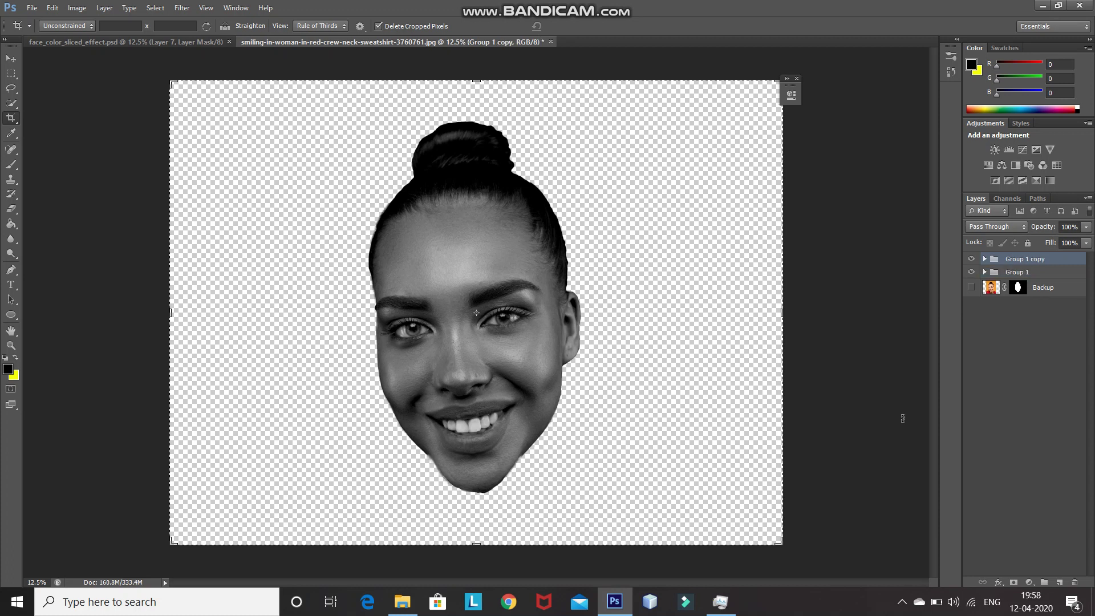
# Hide the original group and rename it Backup B&W
pyautogui.click(972, 273)
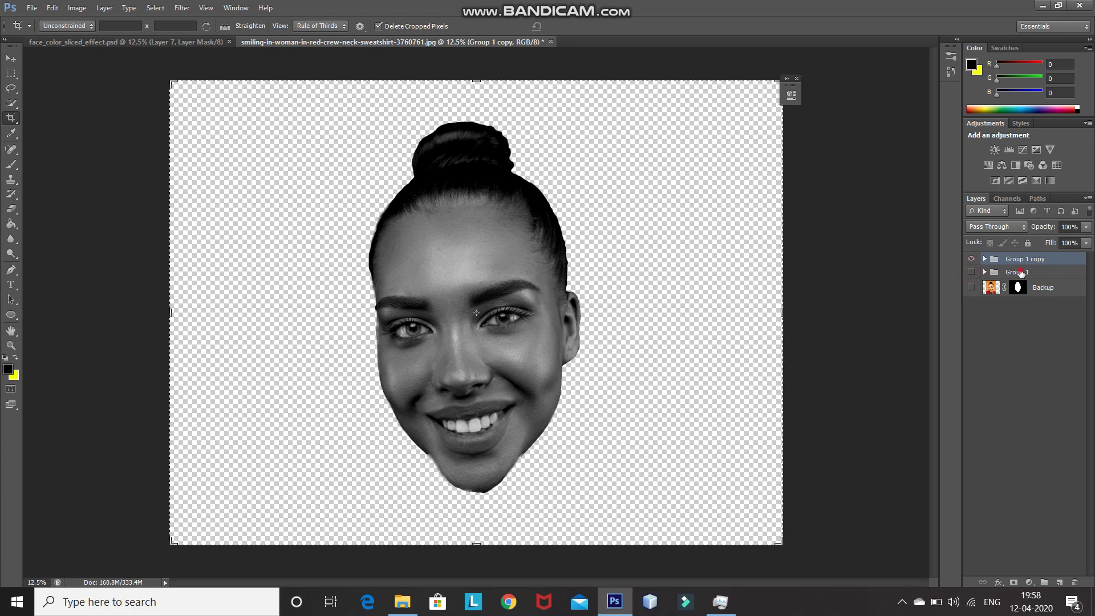
pyautogui.doubleClick(1020, 272)
pyautogui.write('Backup B&W')
pyautogui.press('Return')
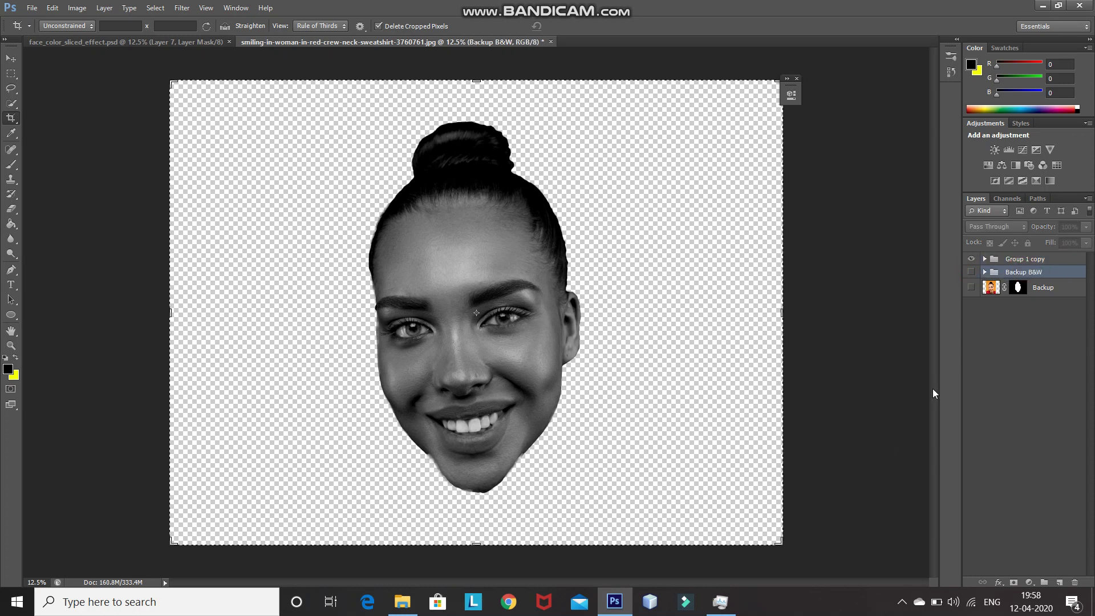
# Merge Group 1 copy into a single layer
pyautogui.click(1044, 262)
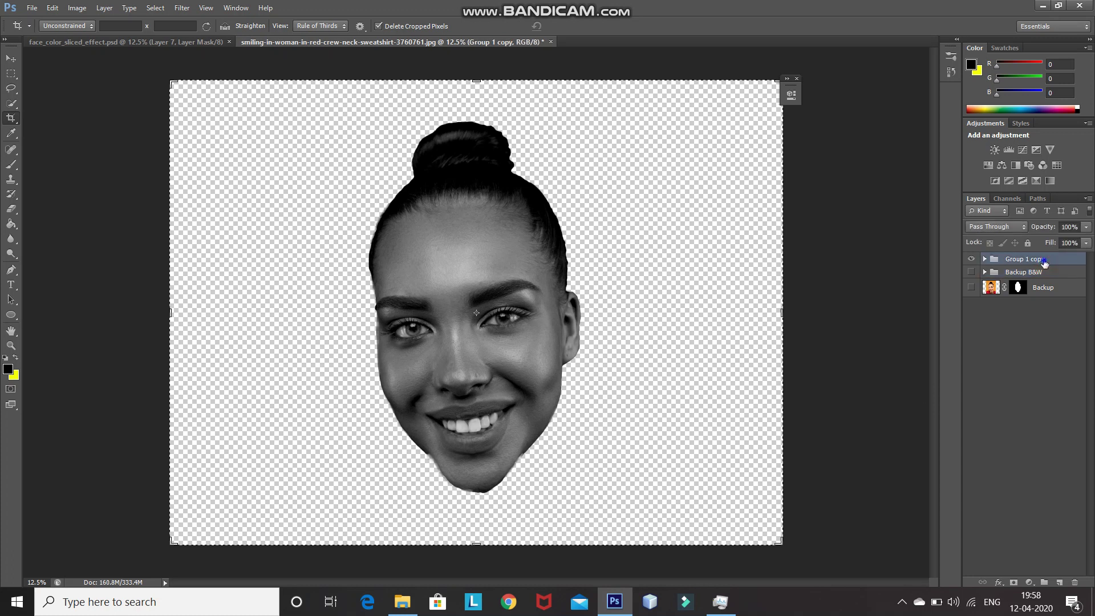
pyautogui.rightClick(1044, 262)
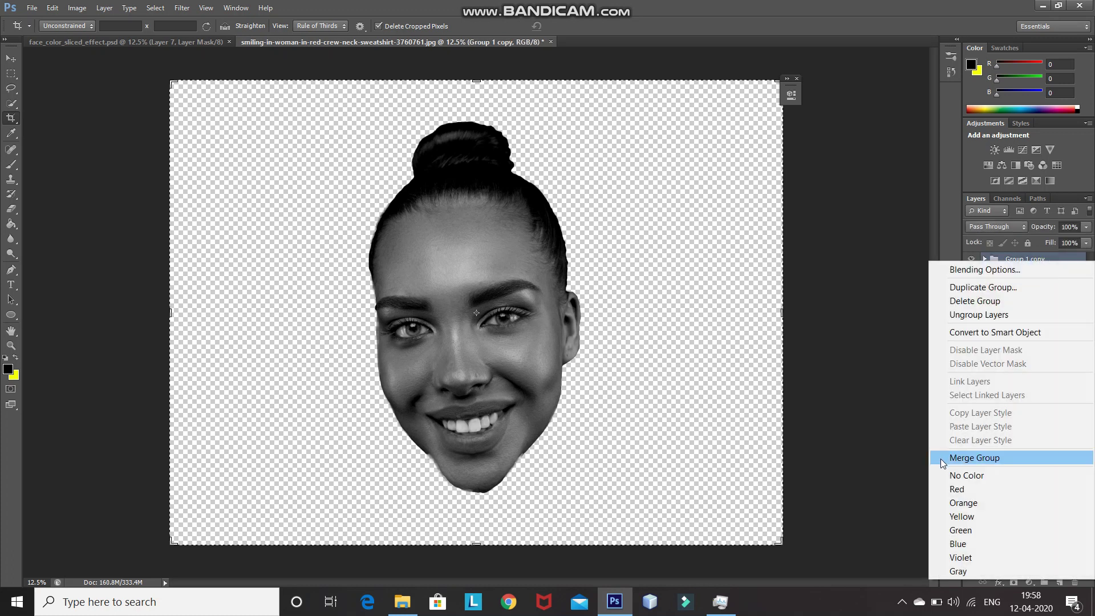
pyautogui.click(969, 458)
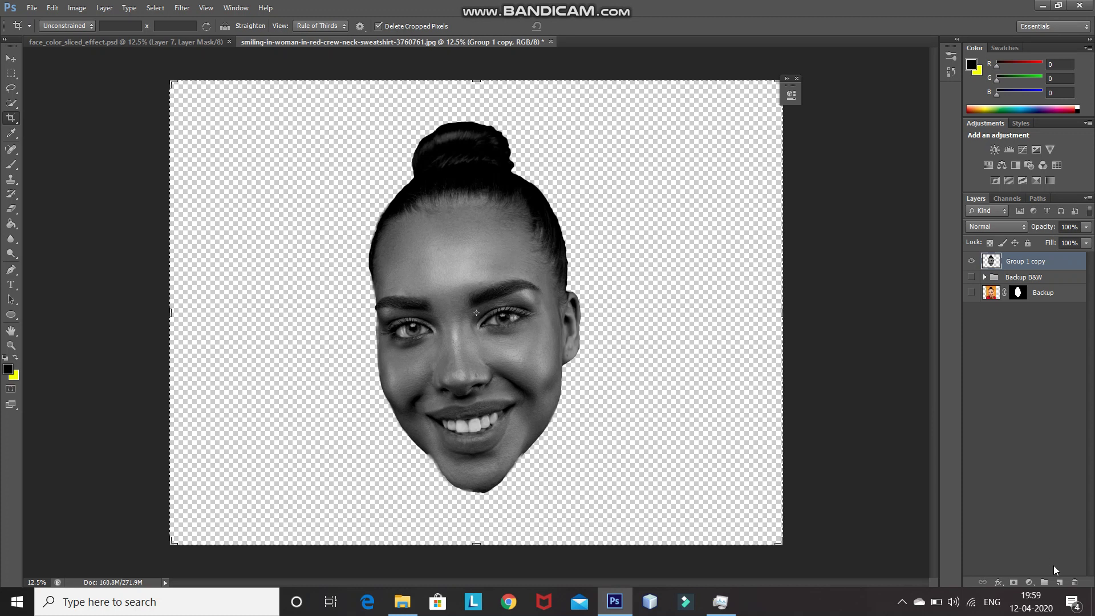
# Create a new empty layer above the merged face and set the Brush tool to a 90 px soft round tip
pyautogui.click(1059, 582)
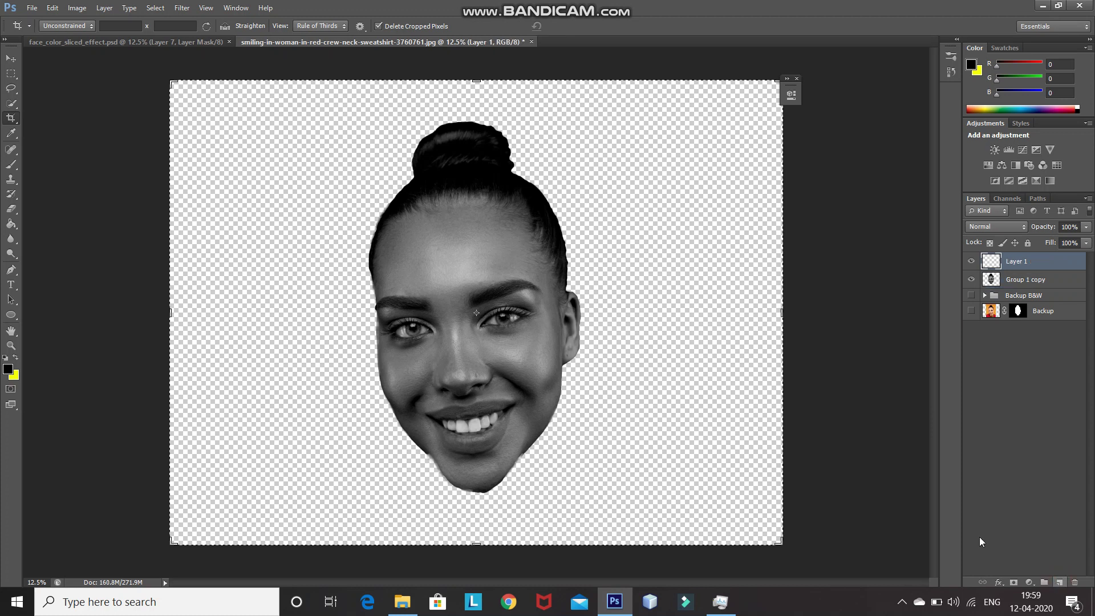
pyautogui.click(11, 165)
pyautogui.moveTo(11, 165); pyautogui.dragTo(33, 167)
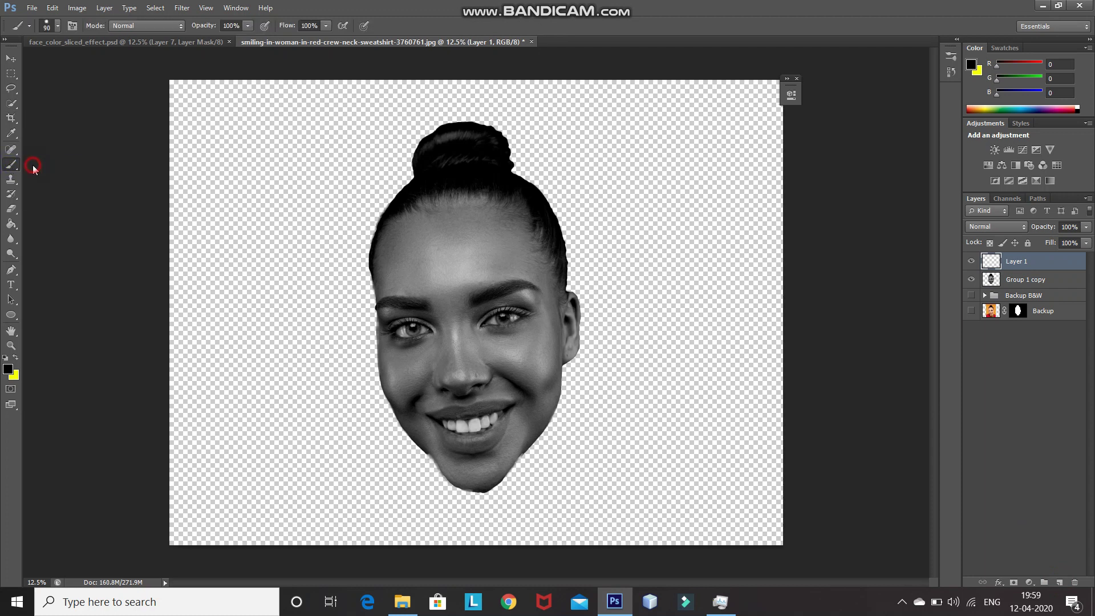
pyautogui.click(57, 25)
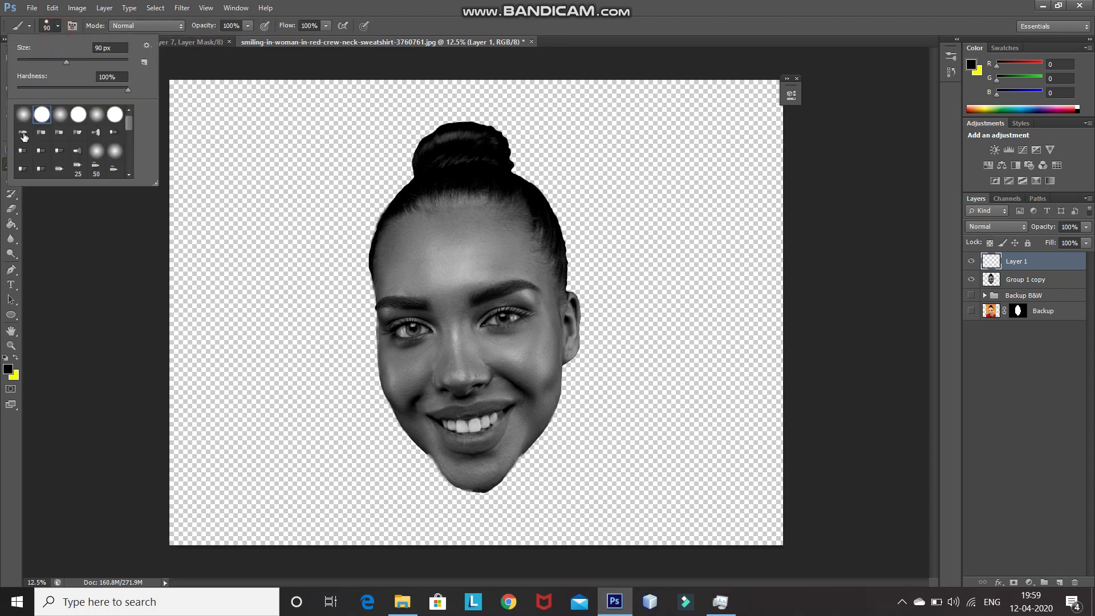
pyautogui.click(22, 114)
pyautogui.click(60, 26)
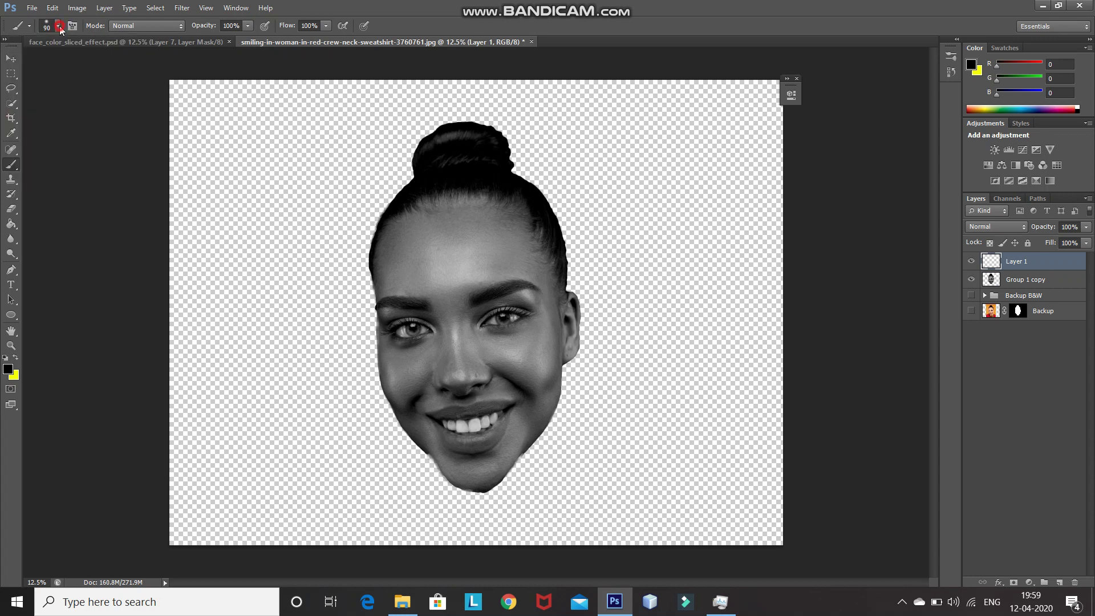
# Paint four curved black guide lines across the head at the hairline, eyebrows, base of the nose and chin
pyautogui.click(7, 369)
pyautogui.click(973, 187)
pyautogui.moveTo(328, 196); pyautogui.dragTo(480, 212)
pyautogui.moveTo(571, 196); pyautogui.dragTo(598, 191)
pyautogui.moveTo(319, 292); pyautogui.dragTo(527, 288)
pyautogui.hotkey('ctrl', 'z')
pyautogui.moveTo(323, 292); pyautogui.dragTo(607, 254)
pyautogui.moveTo(303, 381)
pyautogui.mouseDown()
pyautogui.moveTo(481, 390)
pyautogui.moveTo(570, 379)
pyautogui.moveTo(428, 395)
pyautogui.mouseUp()
pyautogui.hotkey('ctrl', 'z')
pyautogui.hotkey('ctrl', 'z')
pyautogui.moveTo(345, 385)
pyautogui.mouseDown()
pyautogui.moveTo(484, 393)
pyautogui.moveTo(587, 370)
pyautogui.mouseUp()
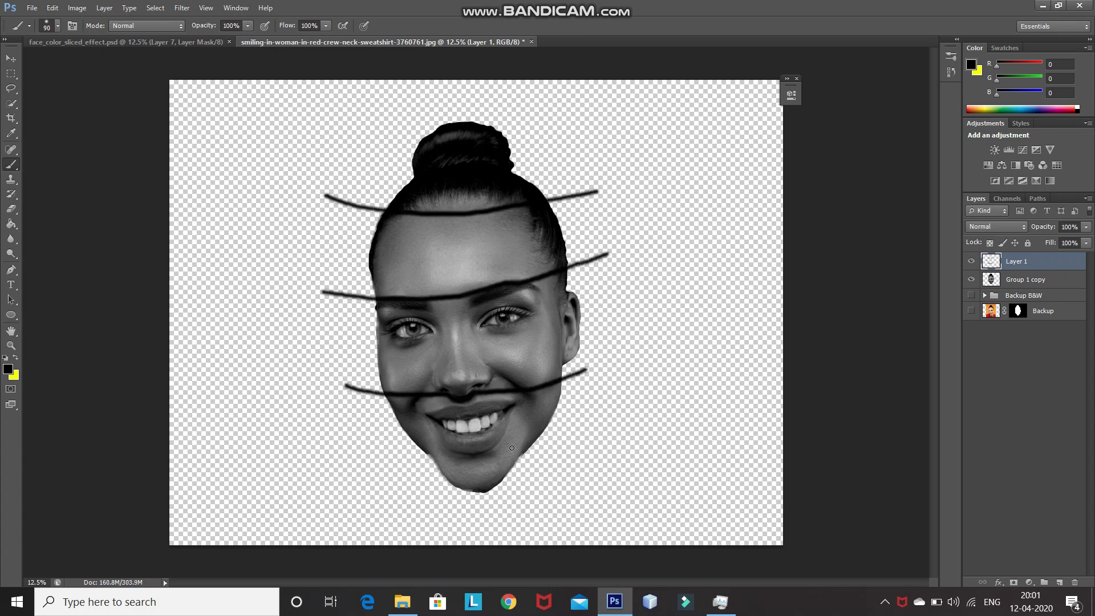
pyautogui.moveTo(381, 456); pyautogui.dragTo(564, 446)
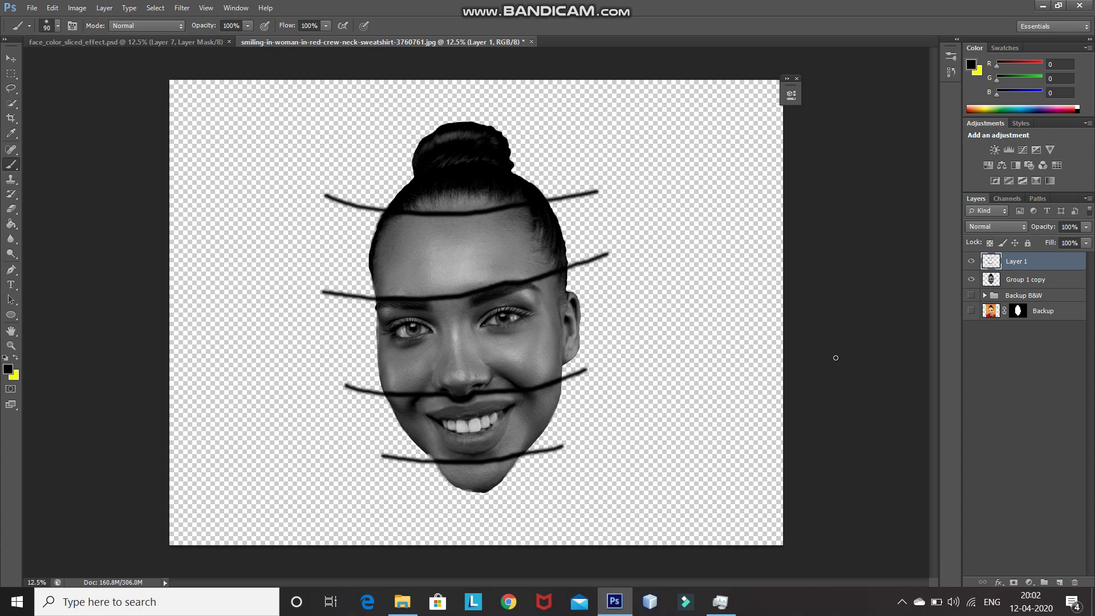
# Draw a closed Pen tool path around the hair bun on Group 1 copy, following the topmost guide line
pyautogui.click(1031, 279)
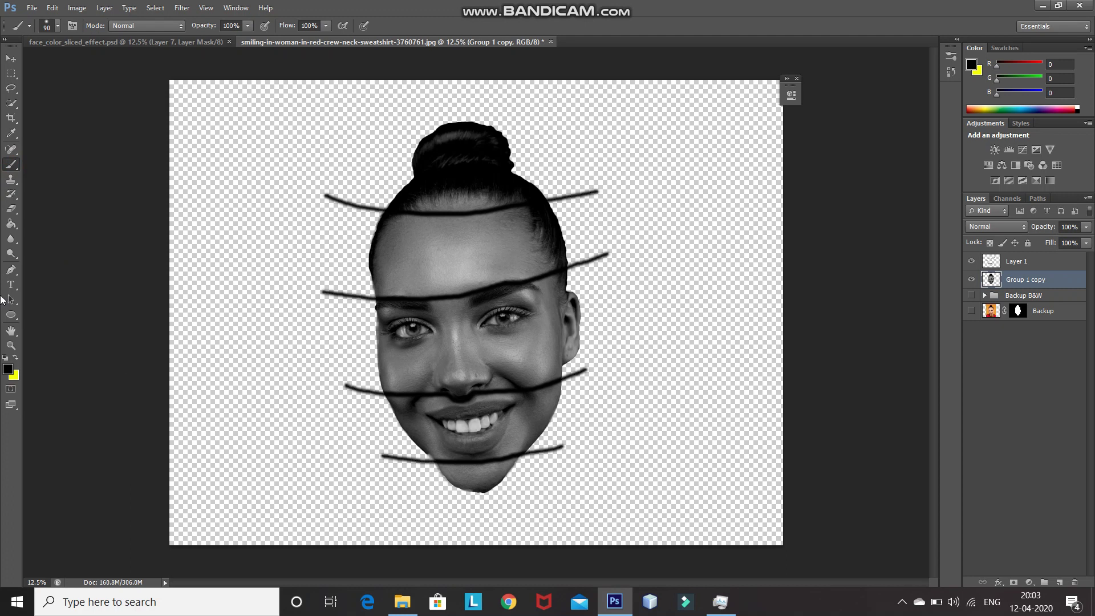
pyautogui.click(10, 271)
pyautogui.click(50, 269)
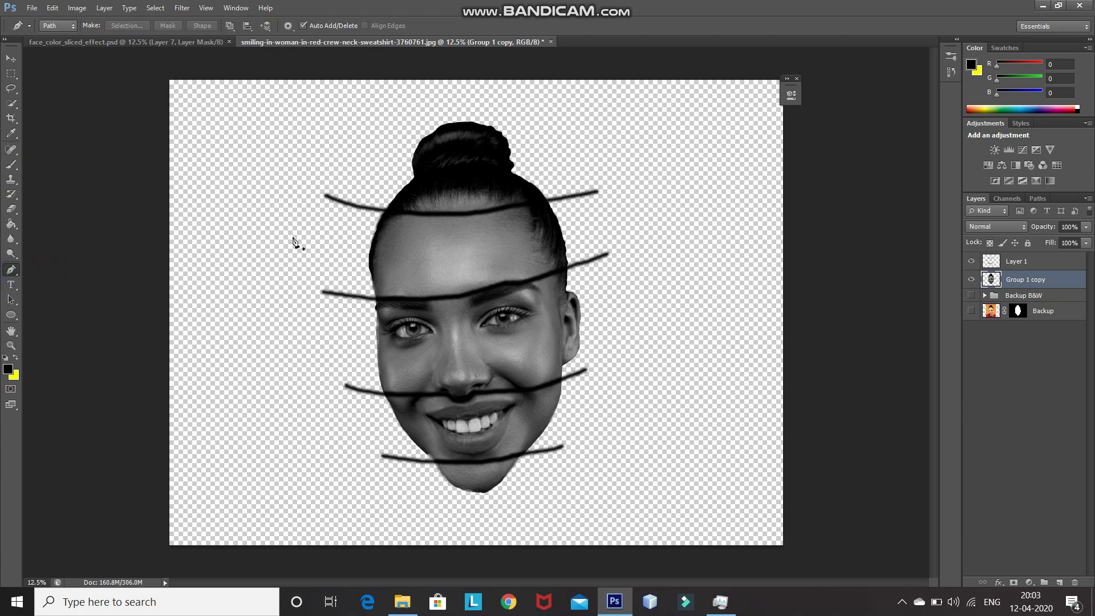
pyautogui.click(354, 204)
pyautogui.moveTo(458, 214); pyautogui.dragTo(473, 215)
pyautogui.moveTo(548, 200); pyautogui.dragTo(563, 149)
pyautogui.click(531, 103)
pyautogui.click(407, 100)
pyautogui.click(354, 204)
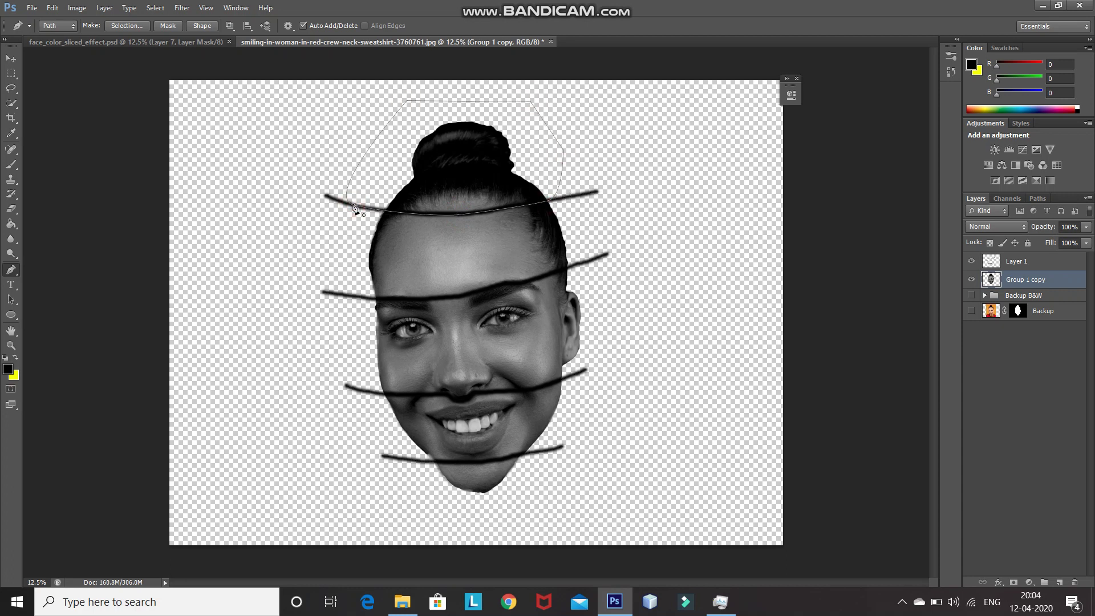
# Convert the path into a new anti-aliased selection with 0 px feather and cut the hair section to its own layer
pyautogui.rightClick(463, 164)
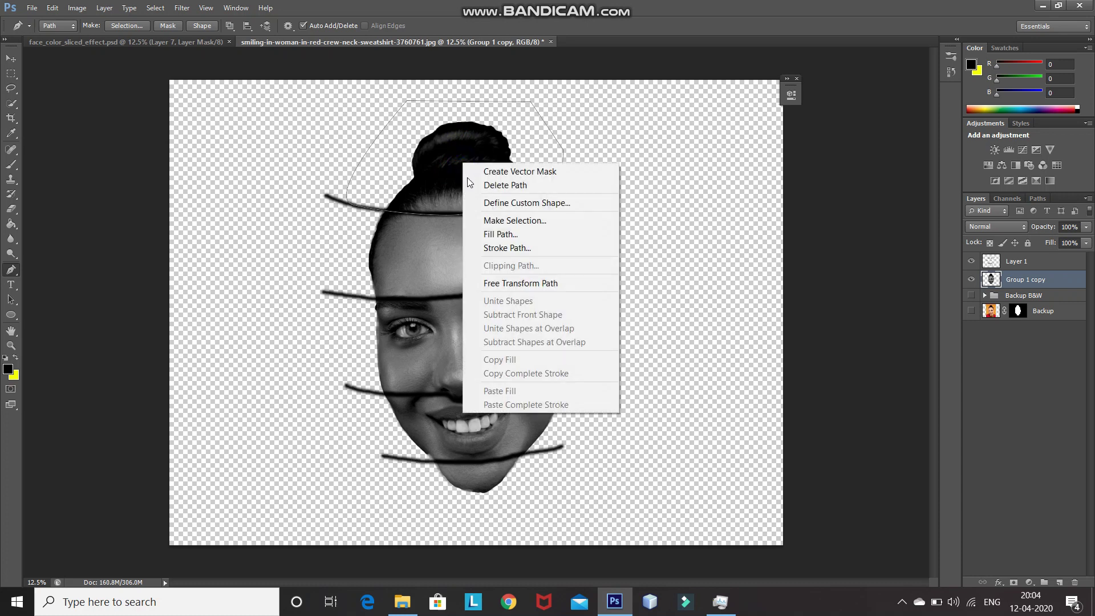
pyautogui.click(474, 219)
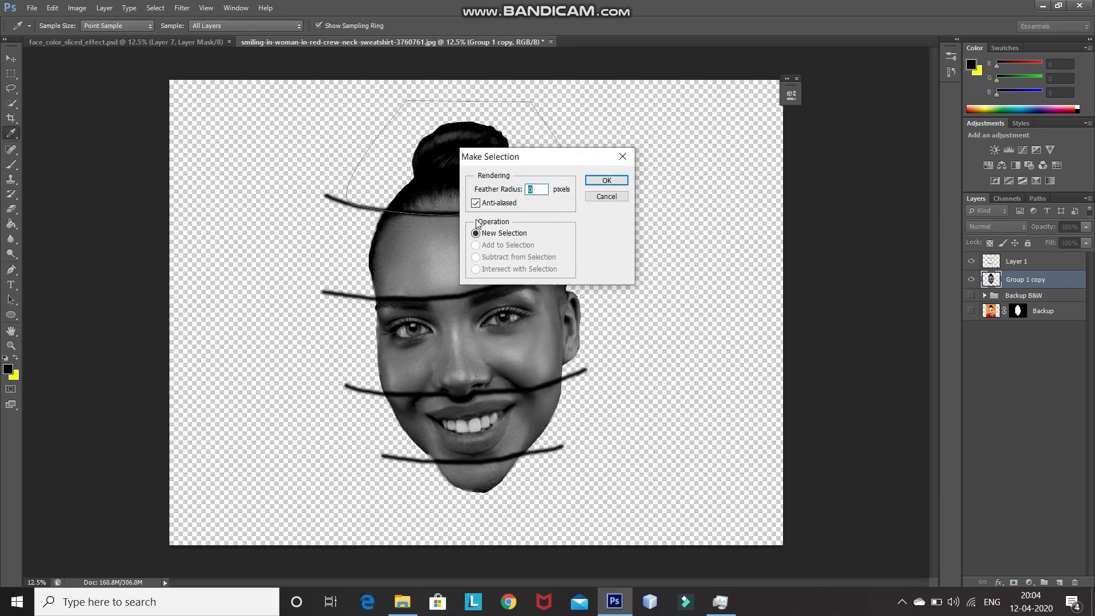
pyautogui.click(594, 183)
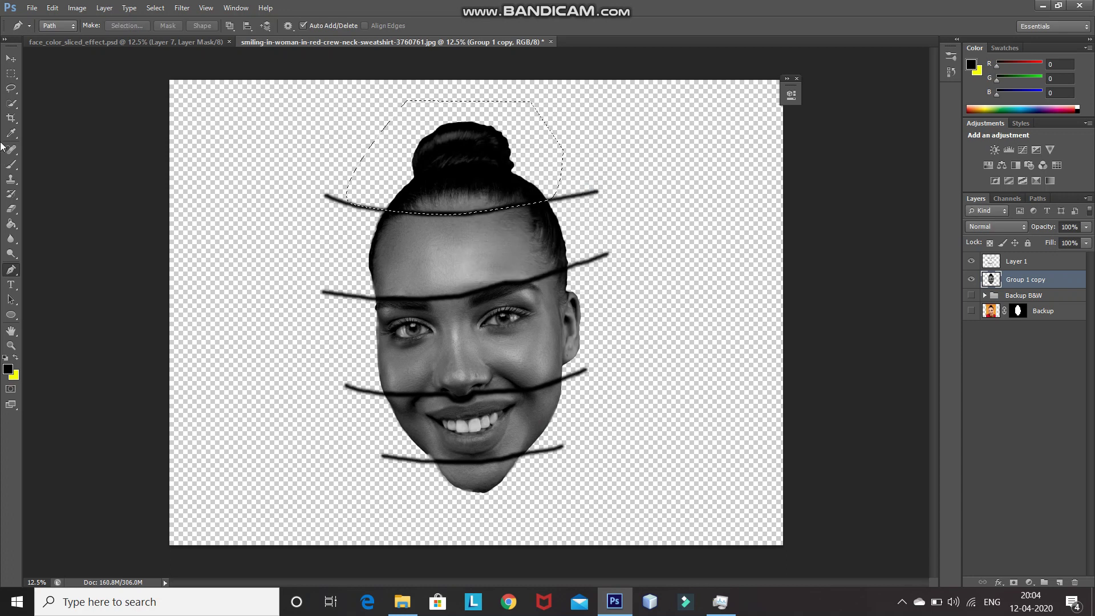
pyautogui.click(12, 78)
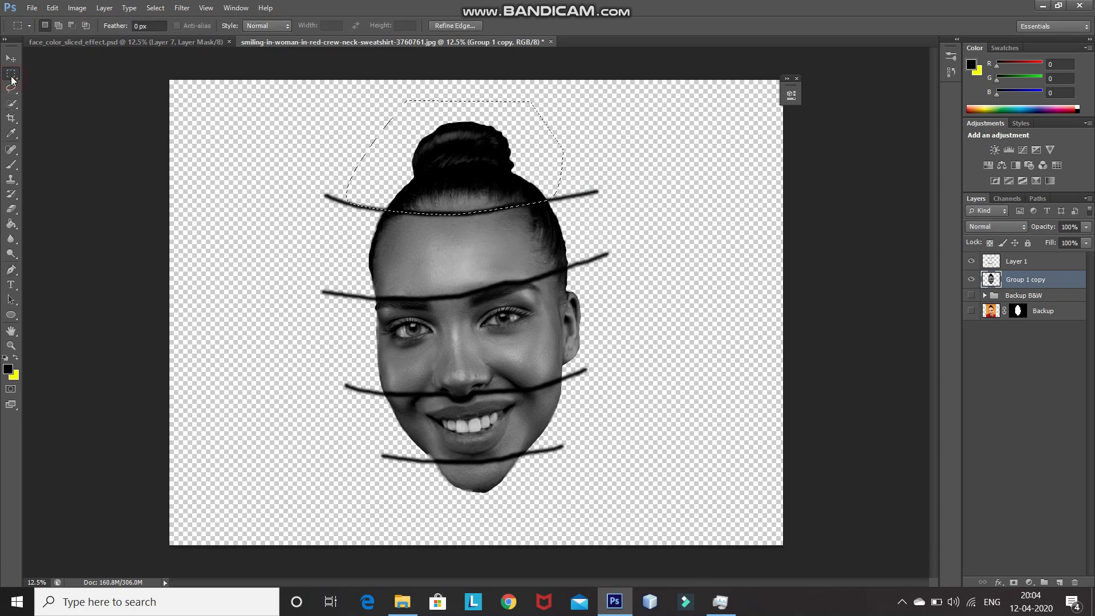
pyautogui.rightClick(509, 125)
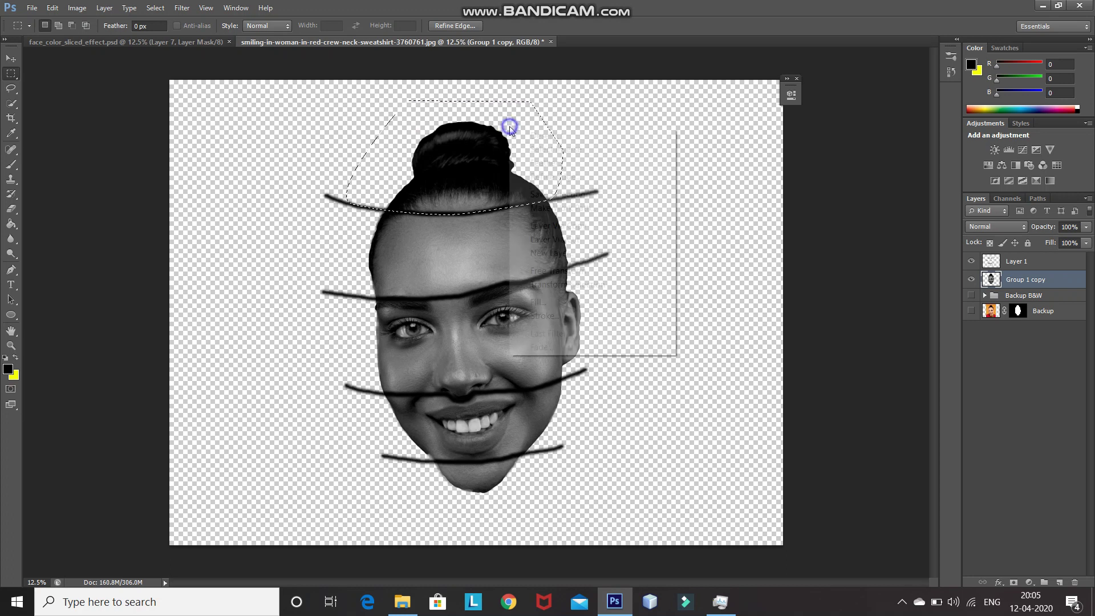
pyautogui.click(519, 243)
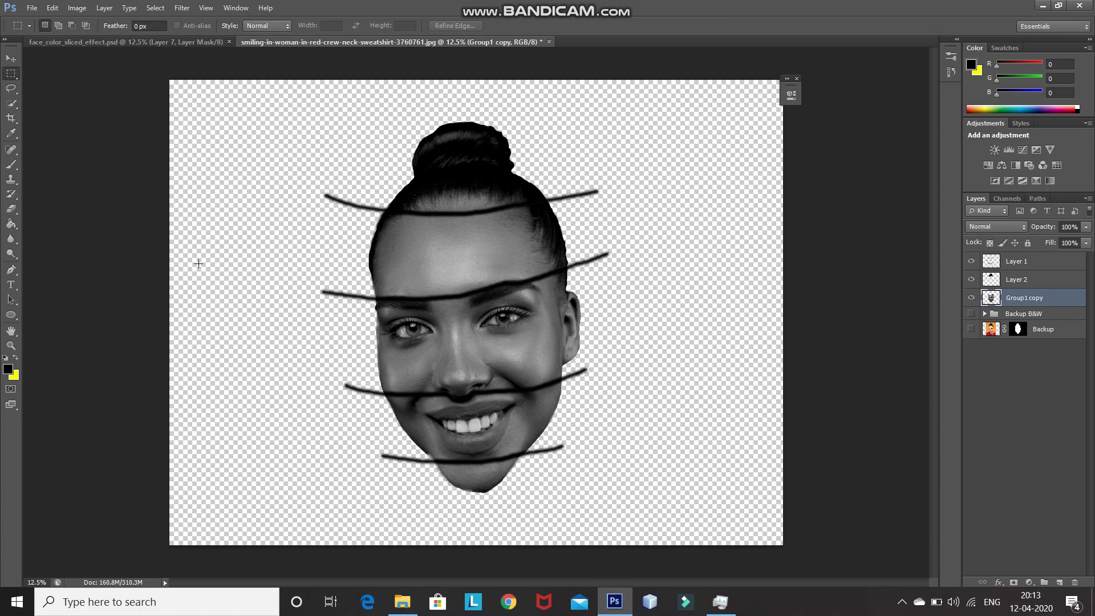
# Draw a closed Pen tool path around the forehead, with its lower edge along the eyebrow guide line
pyautogui.click(11, 269)
pyautogui.moveTo(334, 294); pyautogui.dragTo(376, 299)
pyautogui.click(459, 298)
pyautogui.click(519, 282)
pyautogui.click(584, 262)
pyautogui.click(573, 182)
pyautogui.moveTo(405, 185); pyautogui.dragTo(347, 192)
pyautogui.click(334, 293)
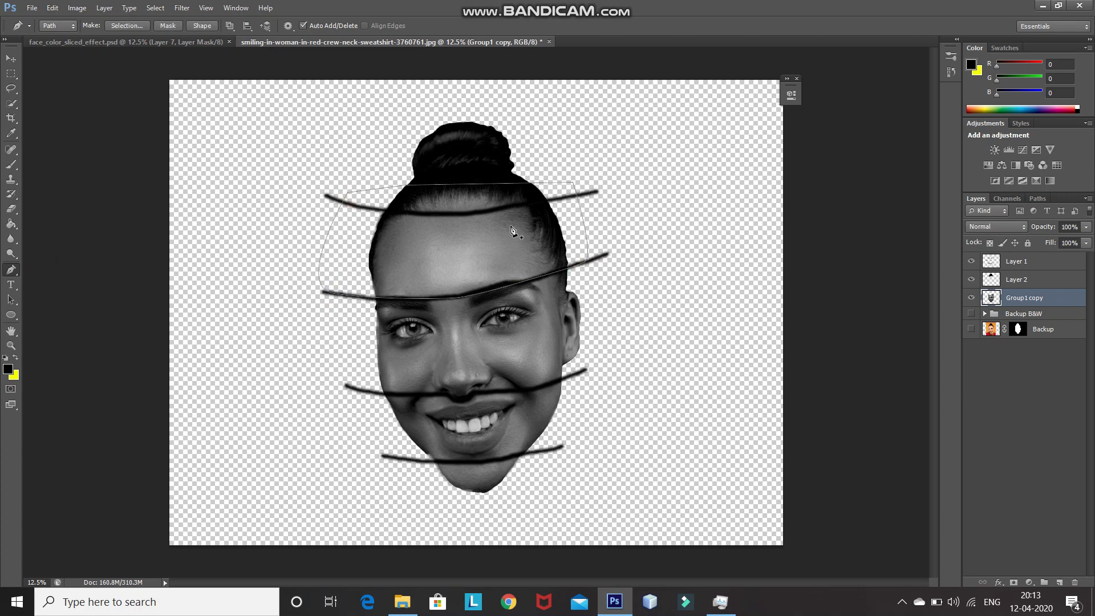
# Turn the forehead path into a 0 px feather selection and cut that slice to its own layer
pyautogui.click(471, 247)
pyautogui.rightClick(470, 249)
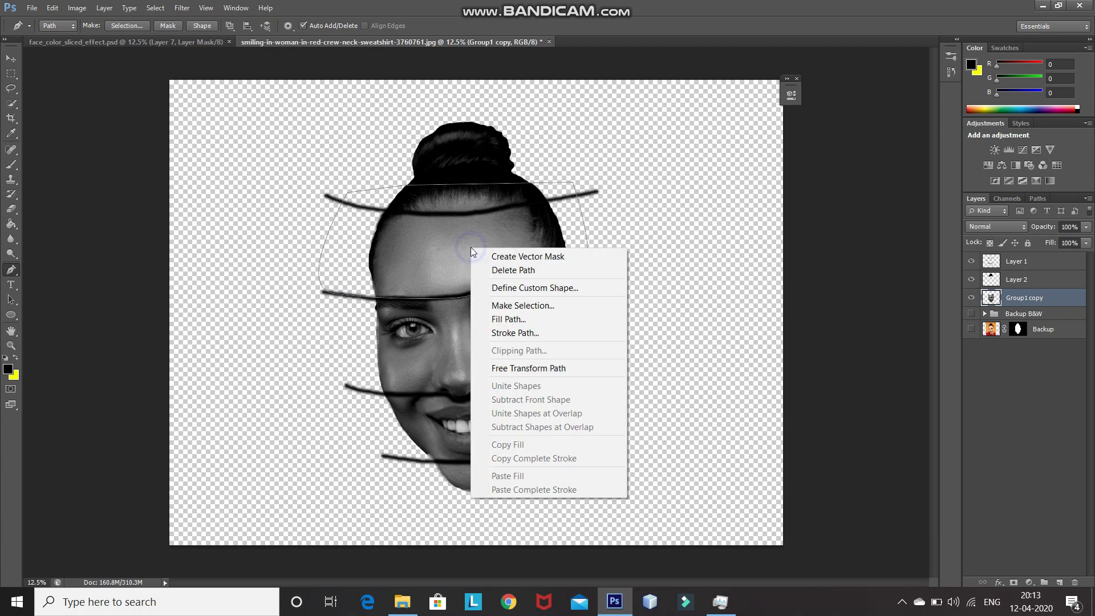
pyautogui.click(489, 307)
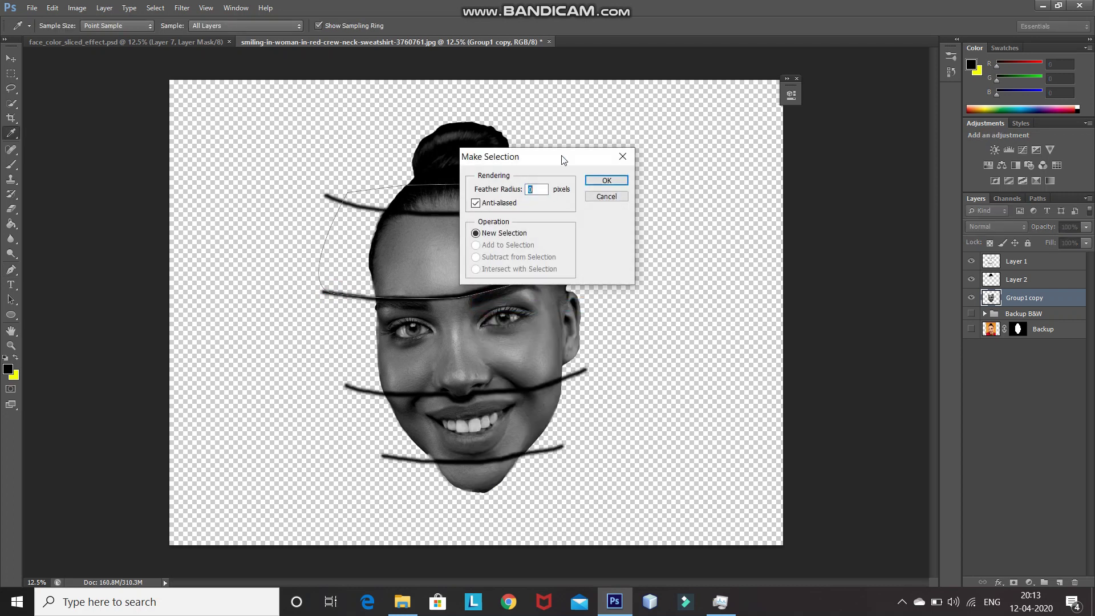
pyautogui.click(605, 181)
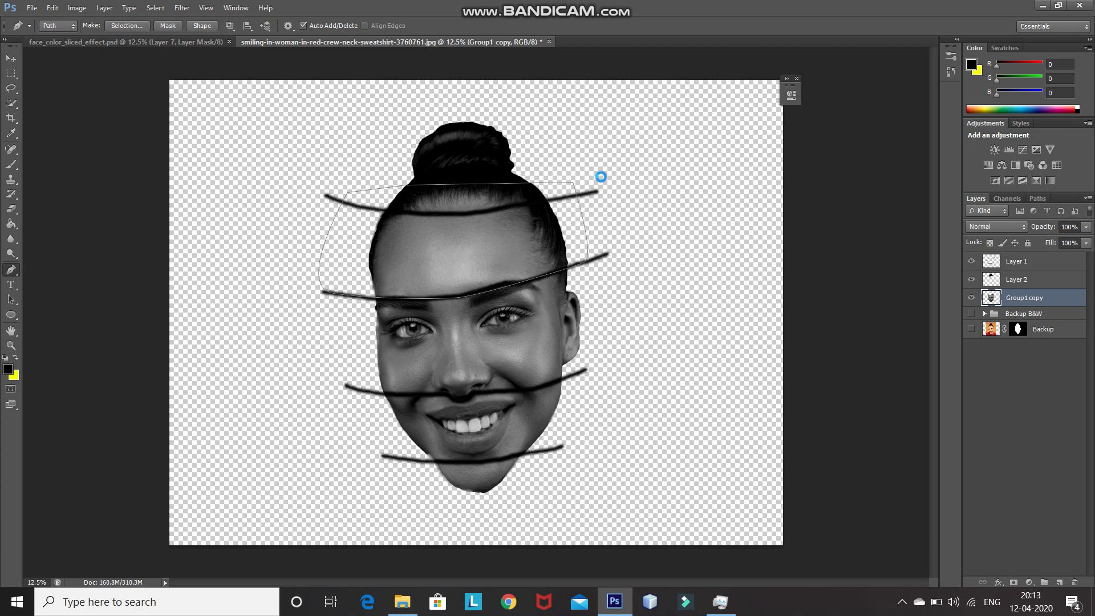
pyautogui.click(11, 73)
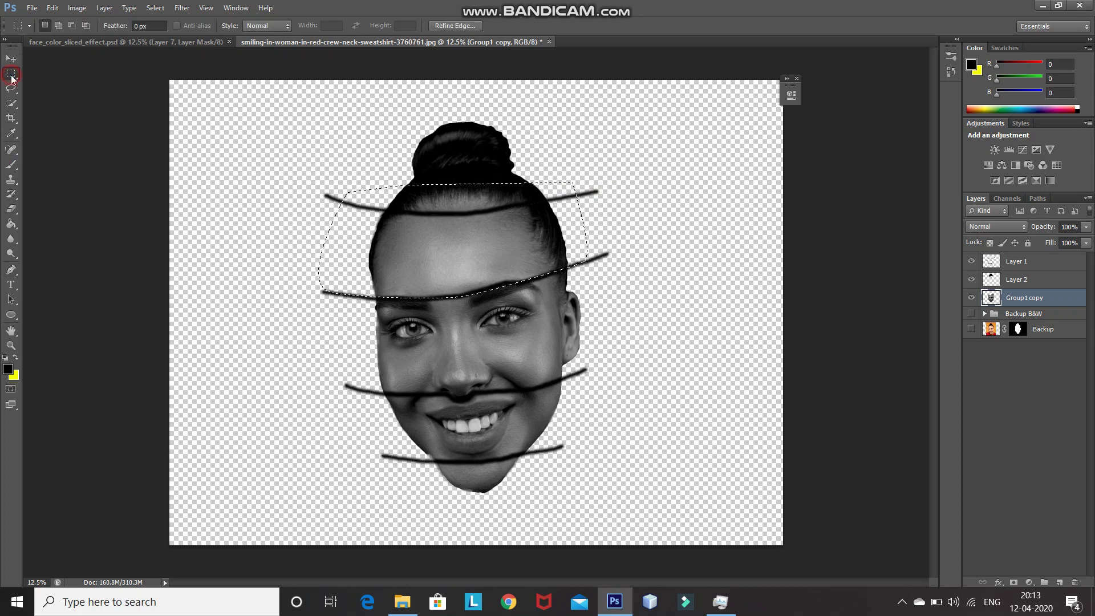
pyautogui.rightClick(524, 225)
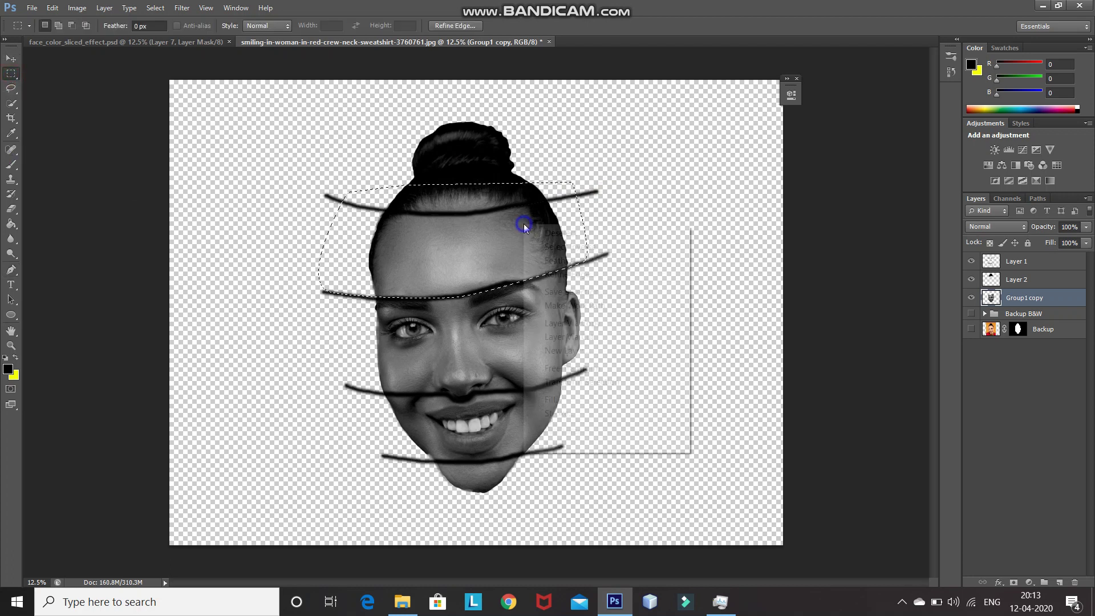
pyautogui.click(536, 336)
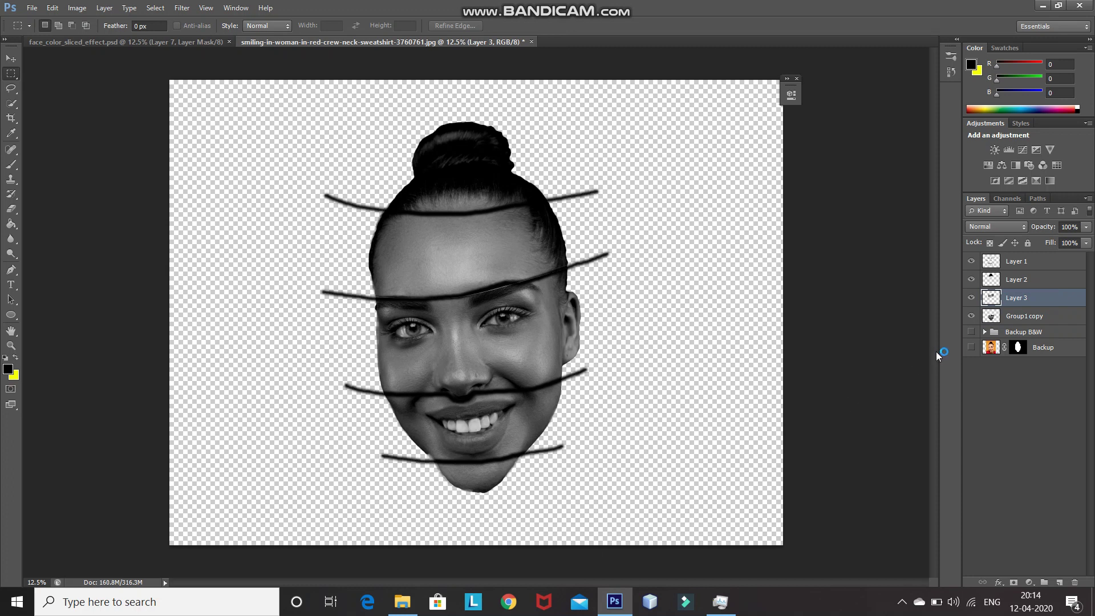
# Outline the eyes and nose on Group 1 copy with a closed path, following the guide line beneath the nose
pyautogui.click(1021, 316)
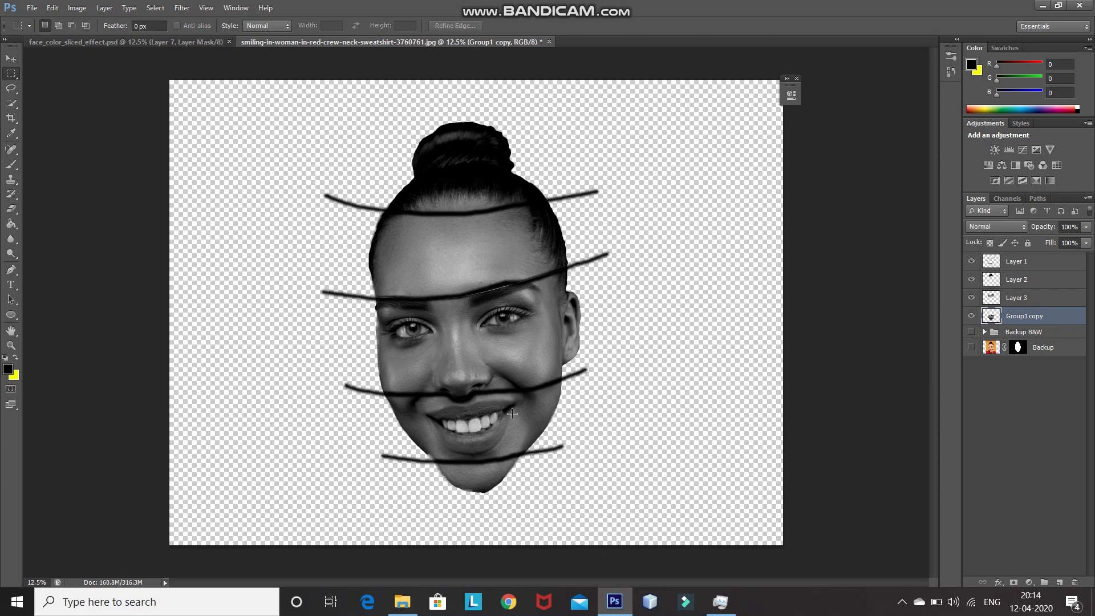
pyautogui.moveTo(11, 270); pyautogui.dragTo(33, 273)
pyautogui.click(356, 390)
pyautogui.click(444, 395)
pyautogui.click(460, 402)
pyautogui.click(480, 393)
pyautogui.click(574, 374)
pyautogui.click(596, 349)
pyautogui.click(596, 258)
pyautogui.click(332, 275)
# Load the eye-and-nose path as a selection and cut that slice to a separate layer
pyautogui.hotkey('ctrl', 'Return')
pyautogui.rightClick(498, 329)
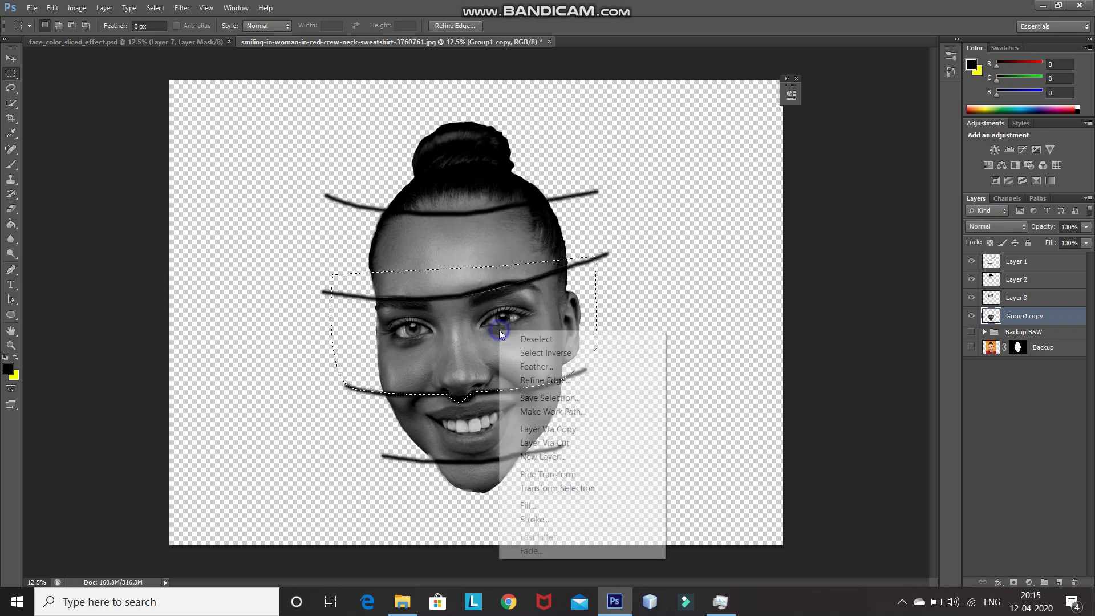
pyautogui.click(525, 419)
# Outline the mouth area on Group 1 copy with a closed path, following the chin guide line
pyautogui.click(1024, 335)
pyautogui.click(386, 455)
pyautogui.click(425, 460)
pyautogui.click(501, 459)
pyautogui.click(532, 452)
pyautogui.click(564, 447)
pyautogui.click(593, 362)
pyautogui.click(348, 393)
pyautogui.click(386, 455)
# Load the mouth path as a selection and cut the mouth slice to a separate layer
pyautogui.hotkey('ctrl', 'Return')
pyautogui.press('m')
pyautogui.rightClick(430, 424)
pyautogui.click(457, 278)
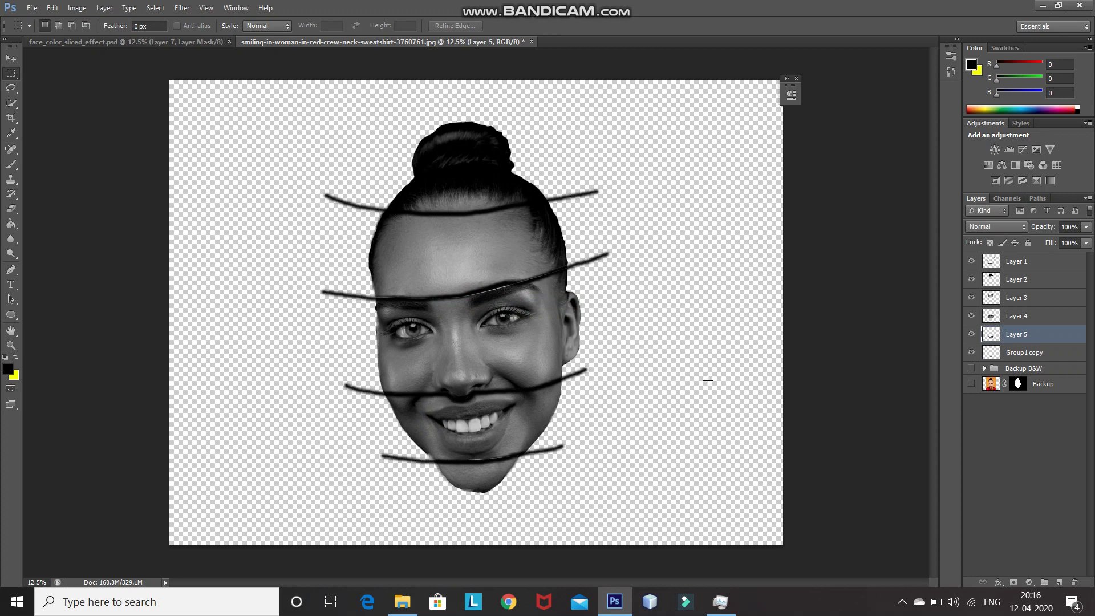
# Hide the guide-line layer and put each of the five face slice layers into its own group
pyautogui.click(1054, 263)
pyautogui.click(970, 262)
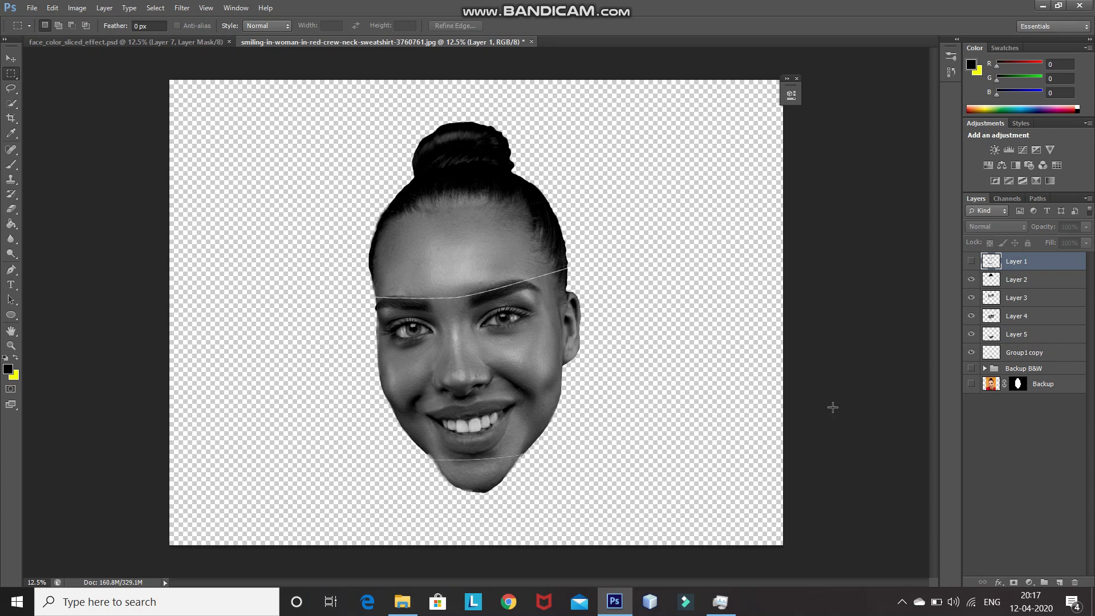
pyautogui.click(1041, 282)
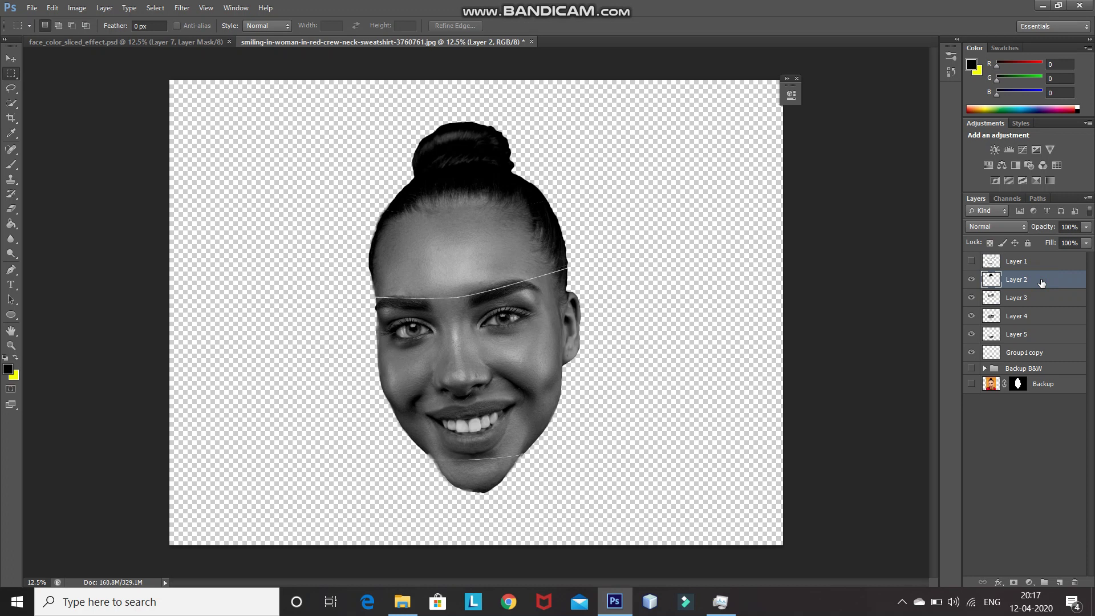
pyautogui.hotkey('ctrl', 'g')
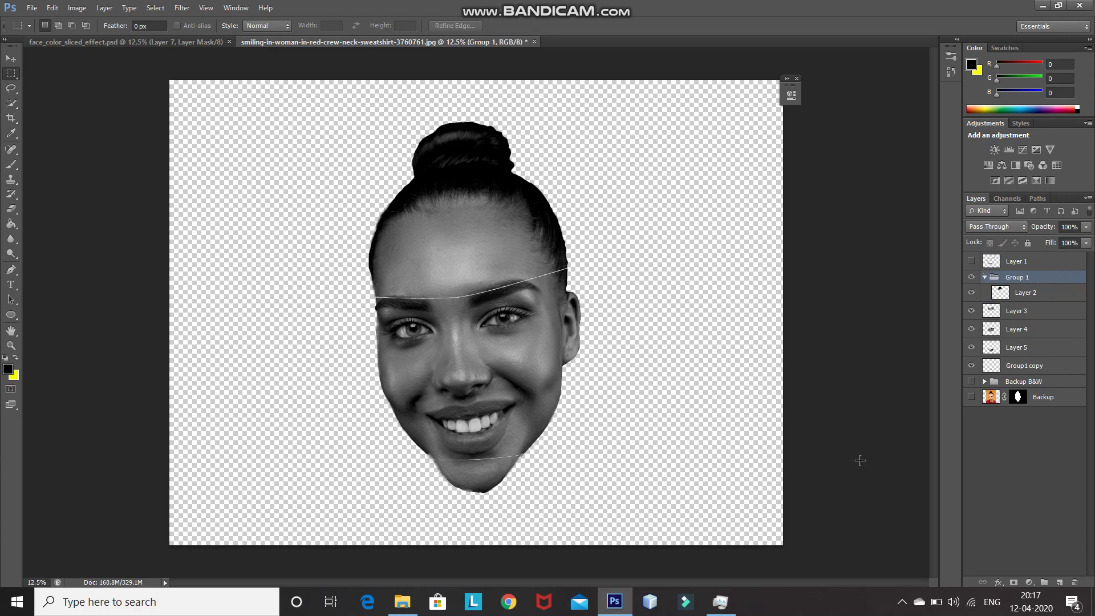
pyautogui.click(1019, 313)
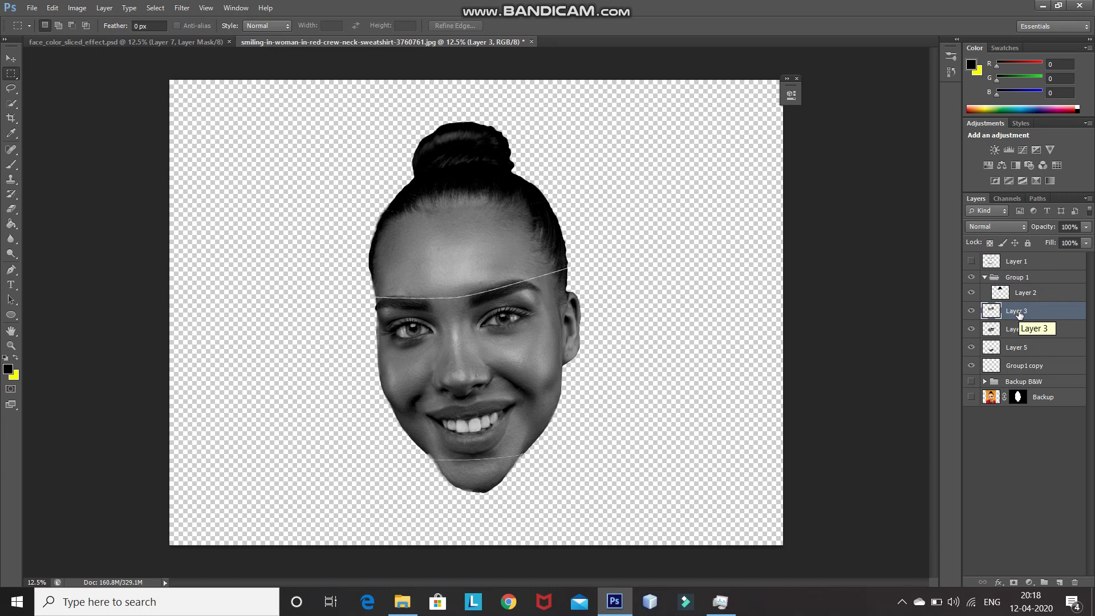
pyautogui.hotkey('ctrl', 'g')
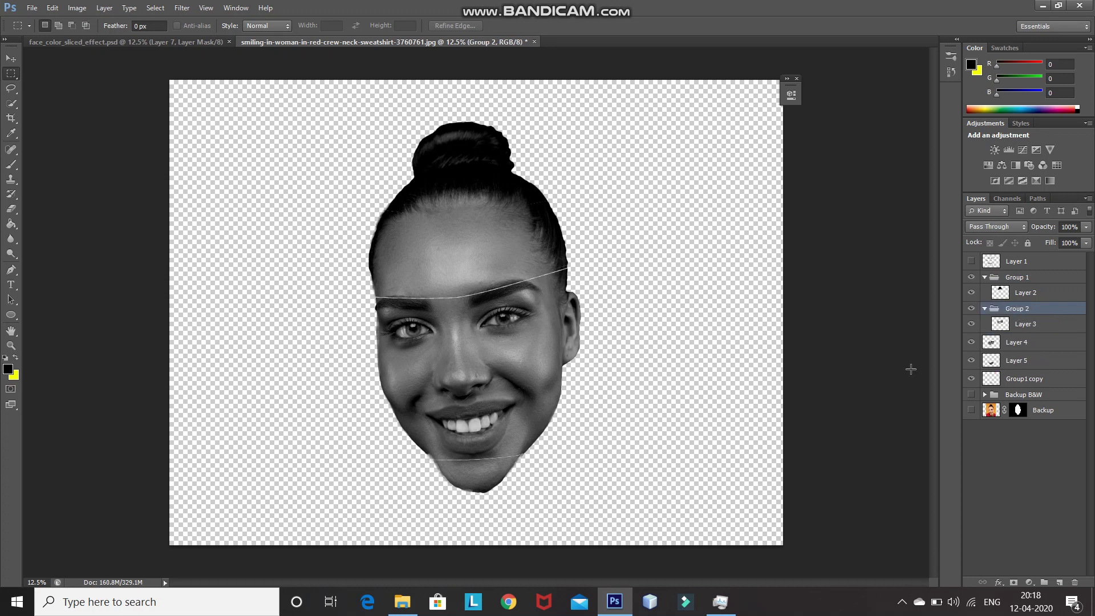
pyautogui.click(1070, 349)
pyautogui.hotkey('ctrl', 'g')
pyautogui.click(1030, 375)
pyautogui.hotkey('ctrl', 'g')
pyautogui.click(1011, 405)
pyautogui.hotkey('ctrl', 'g')
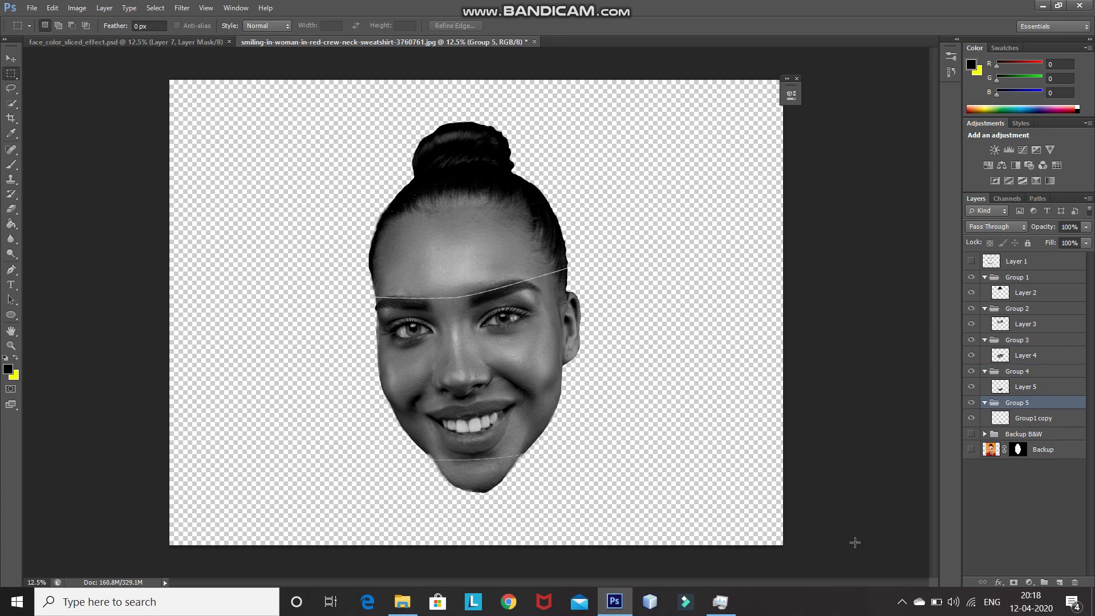
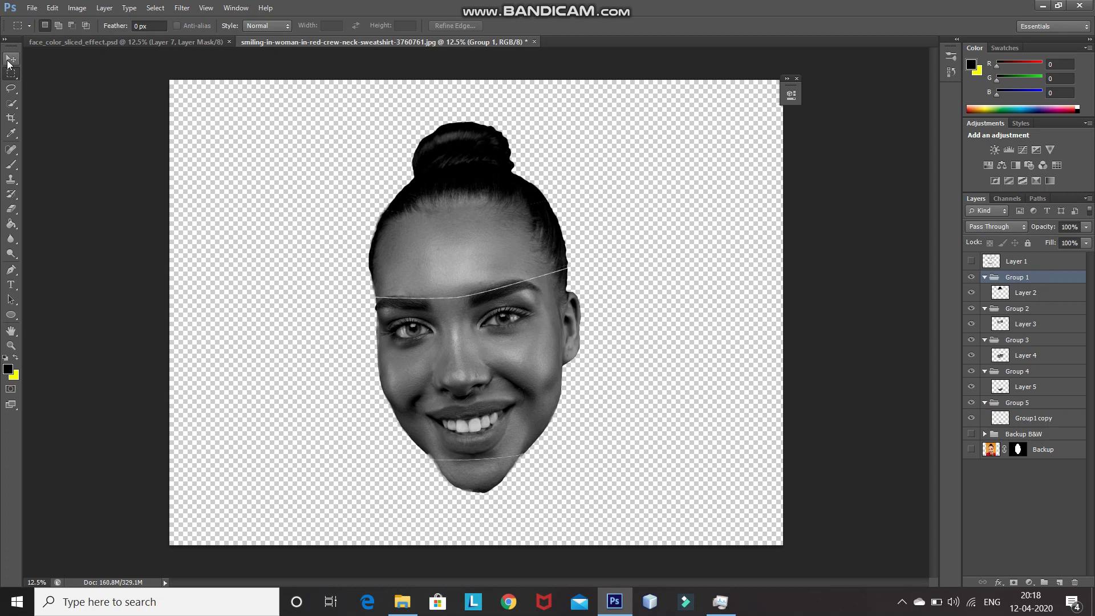
# Move the hair slice in Group 1 up and slightly left, and the forehead slice in Group 2 down, leaving a gap between them
pyautogui.click(10, 59)
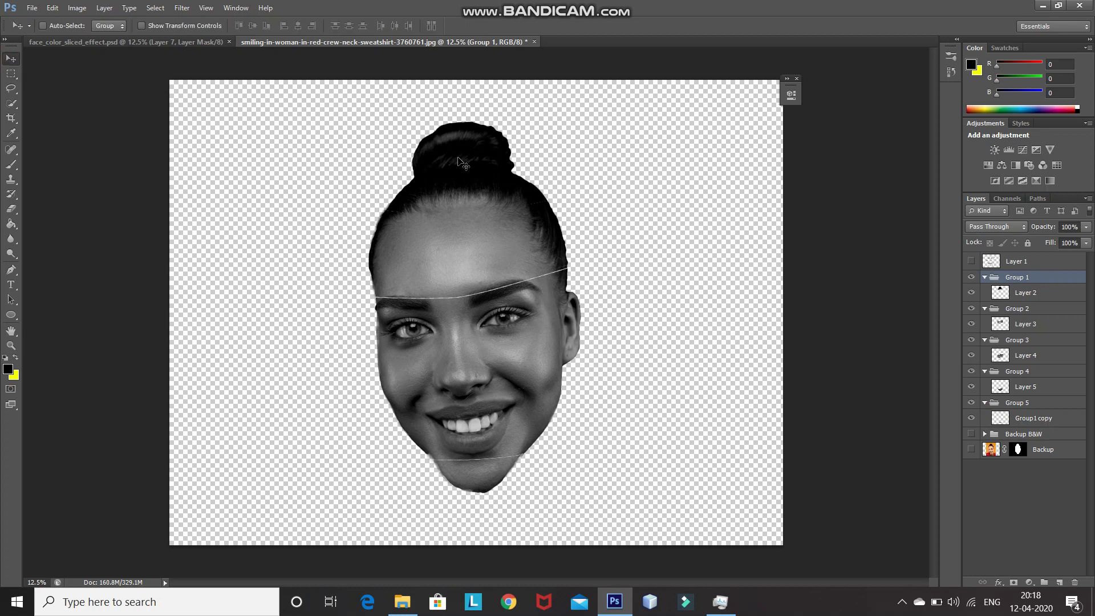
pyautogui.moveTo(458, 157); pyautogui.dragTo(446, 147)
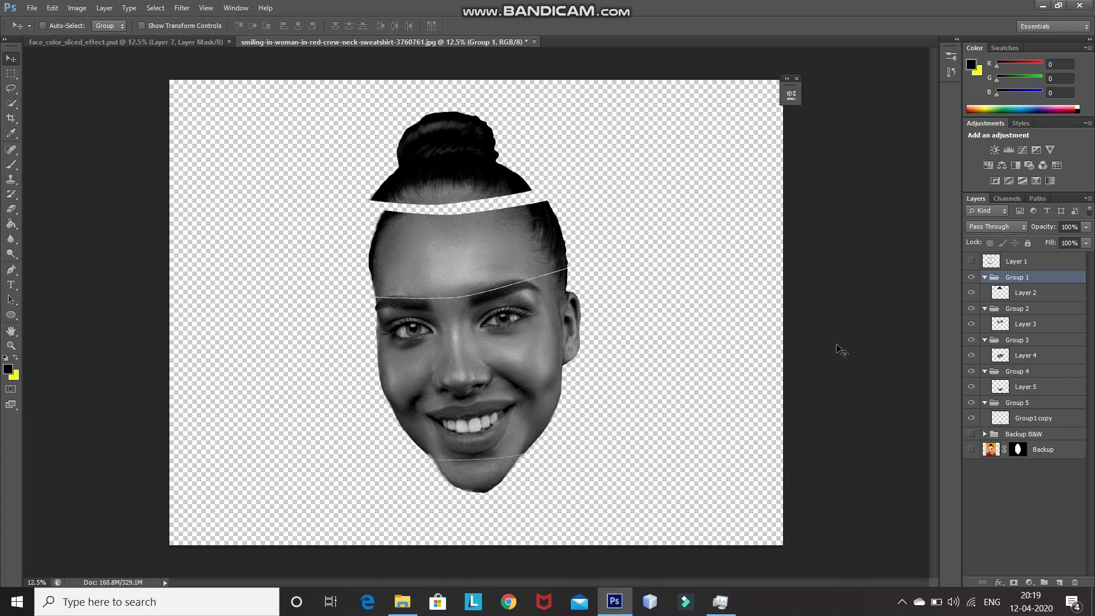
pyautogui.click(985, 277)
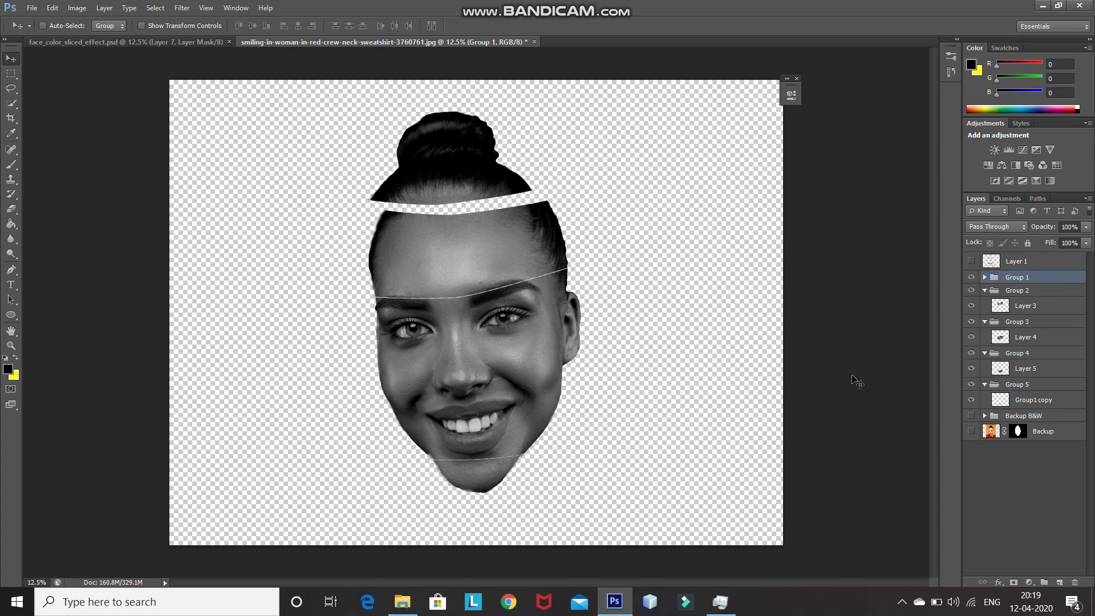
pyautogui.click(1038, 290)
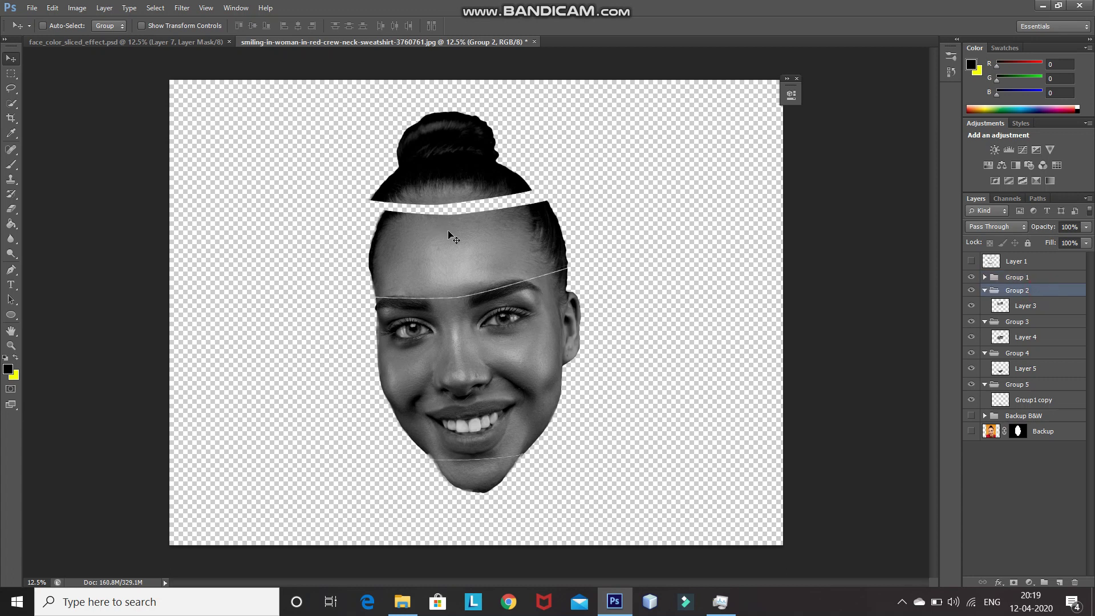
pyautogui.moveTo(442, 235); pyautogui.dragTo(443, 262)
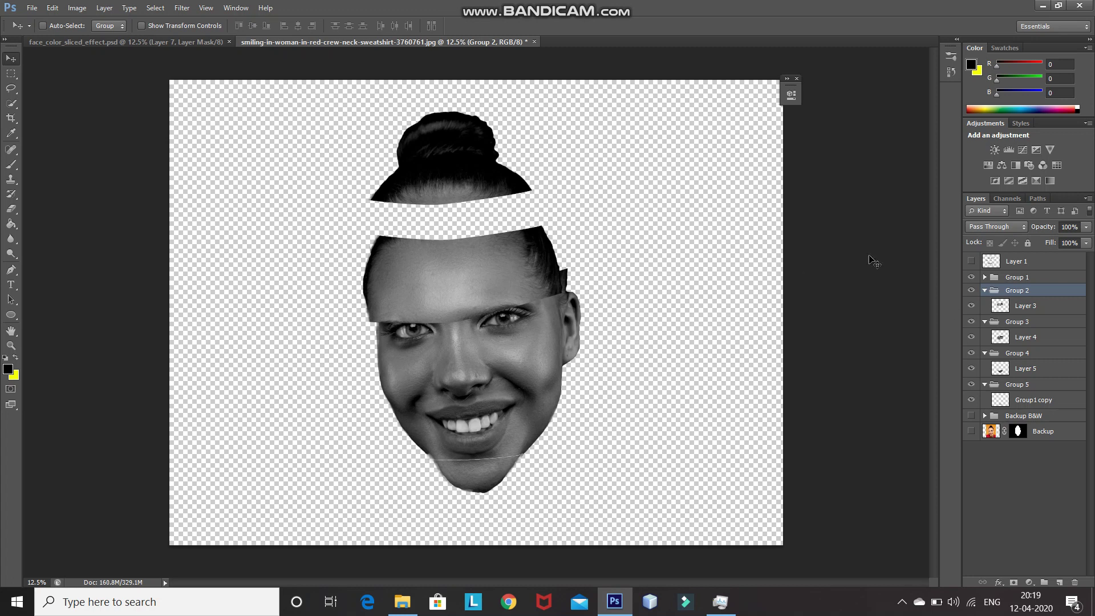
# Add an empty layer inside Group 2 and place it directly beneath Layer 3
pyautogui.click(1036, 308)
pyautogui.click(1060, 582)
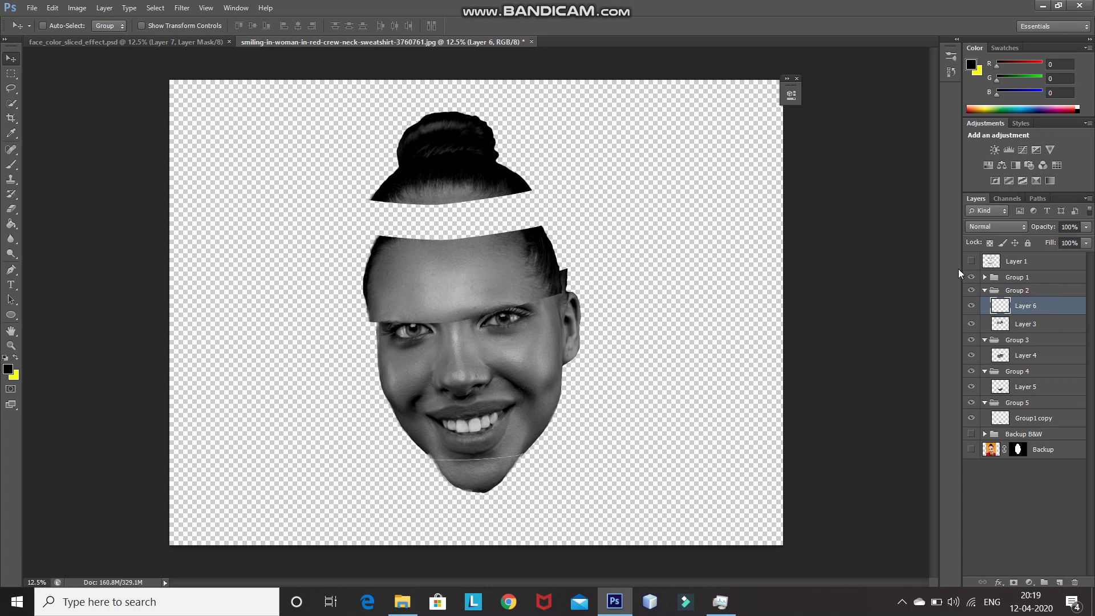
pyautogui.moveTo(1045, 307); pyautogui.dragTo(1041, 328)
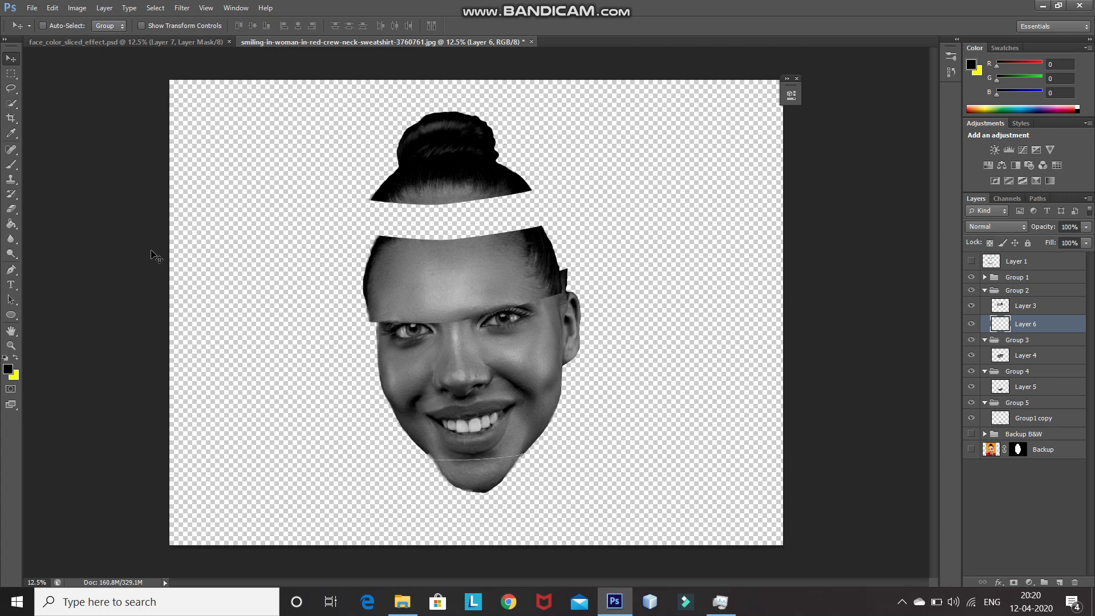
# Draw a closed elliptical path with the Pen tool along the top edge of the forehead slice, outlining its cut surface
pyautogui.click(8, 274)
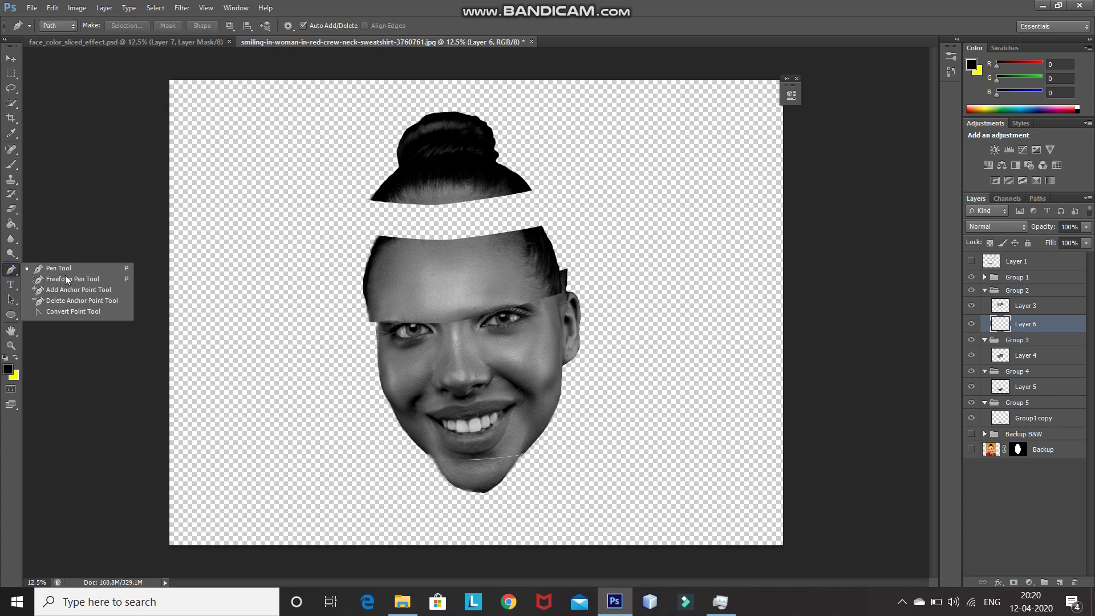
pyautogui.click(78, 273)
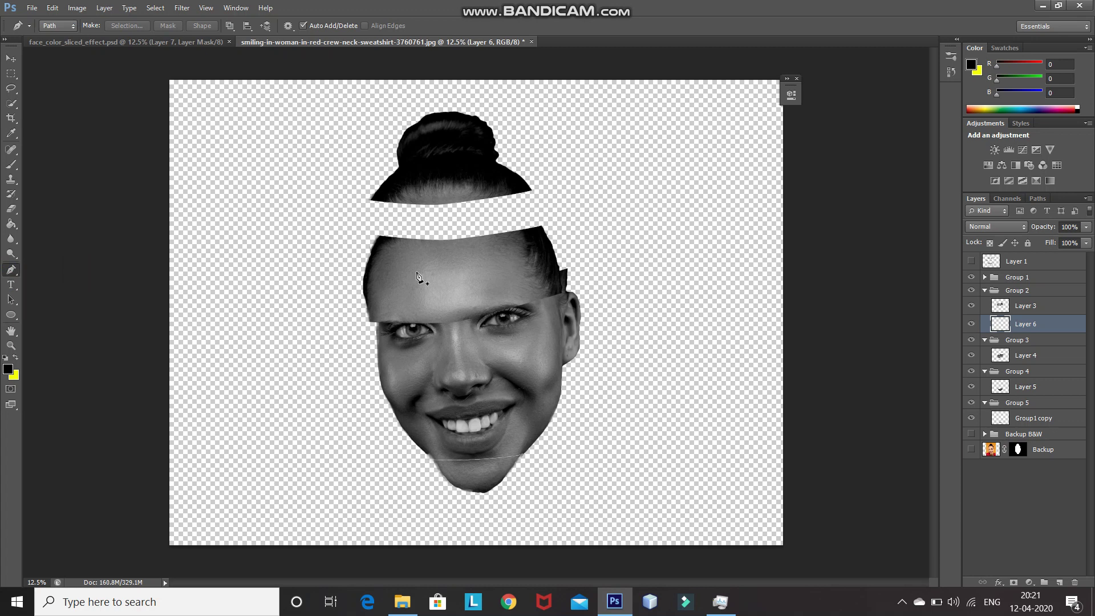
pyautogui.click(381, 241)
pyautogui.moveTo(392, 229); pyautogui.dragTo(419, 228)
pyautogui.hotkey('ctrl', 'z')
pyautogui.moveTo(457, 219); pyautogui.dragTo(556, 248)
pyautogui.click(381, 240)
pyautogui.press('Escape')
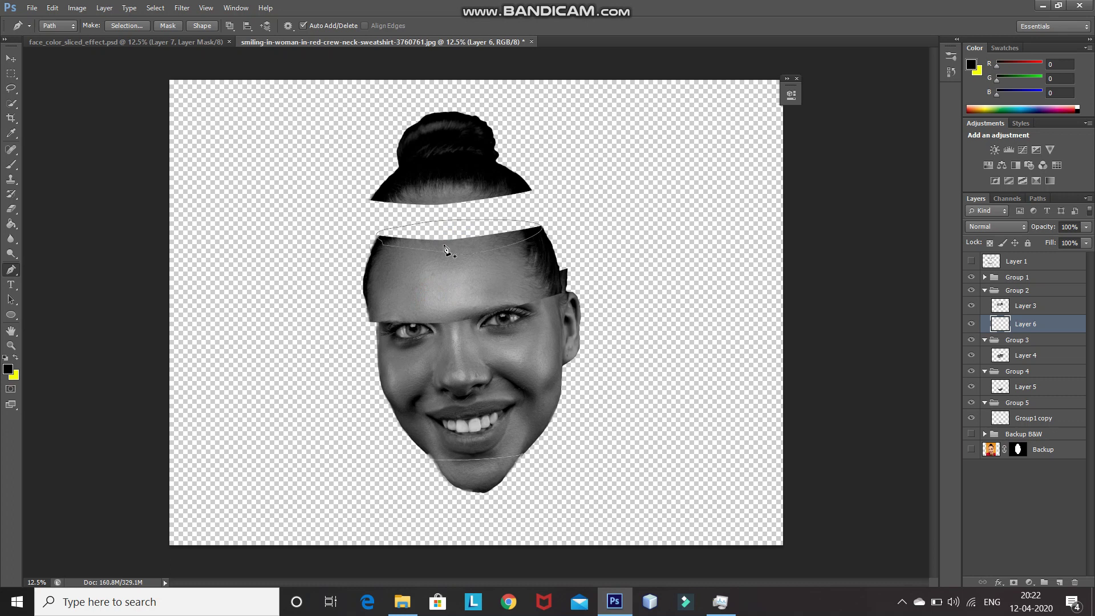
# Convert the ellipse path above the forehead into a new anti-aliased selection with a 0-pixel feather
pyautogui.rightClick(445, 247)
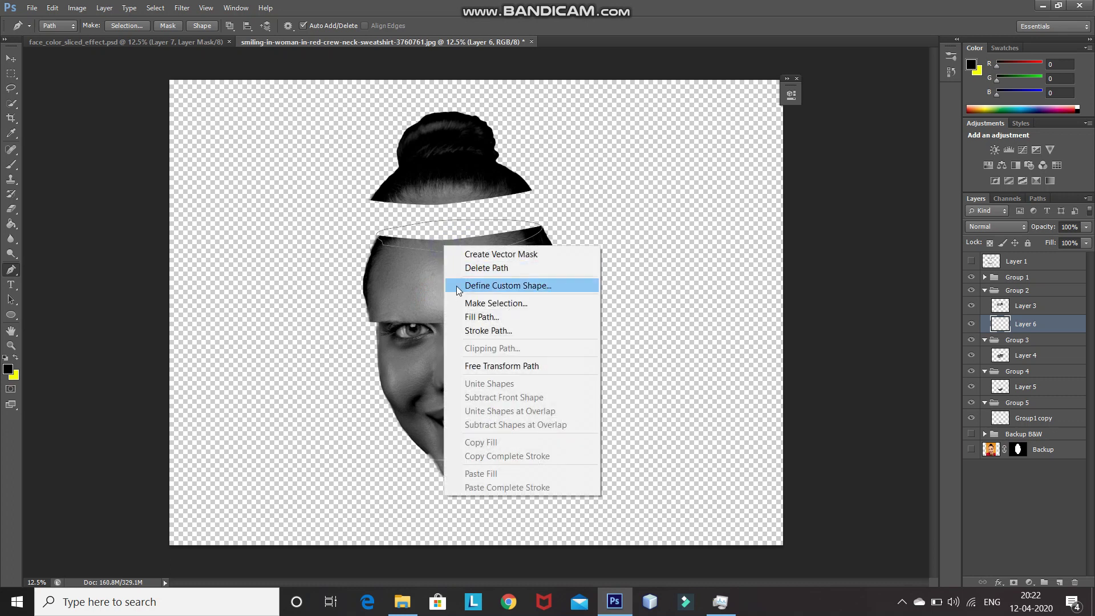
pyautogui.click(465, 302)
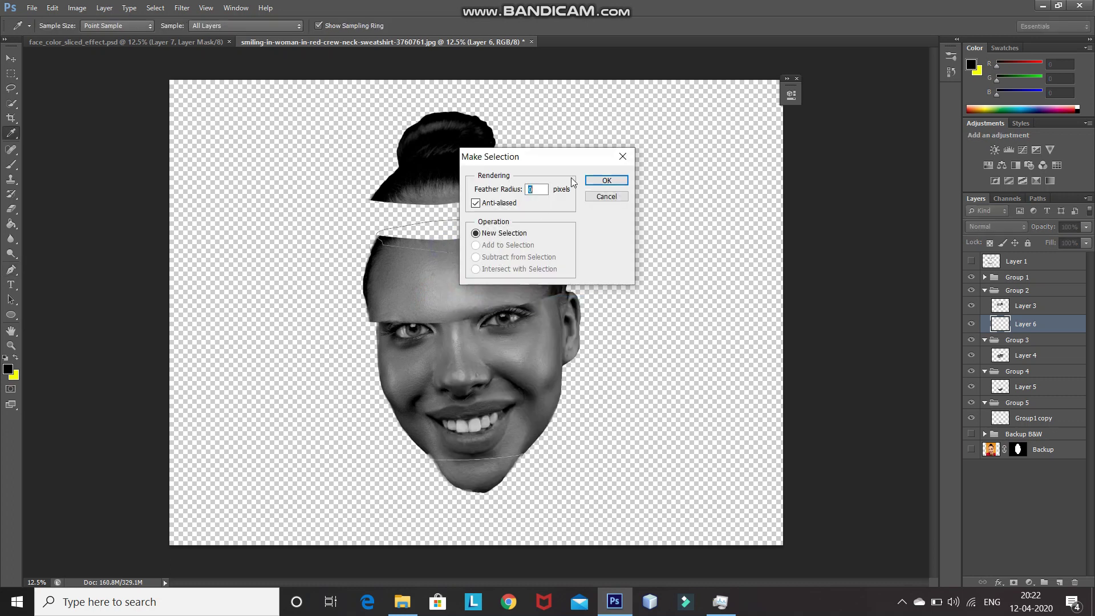
pyautogui.click(596, 182)
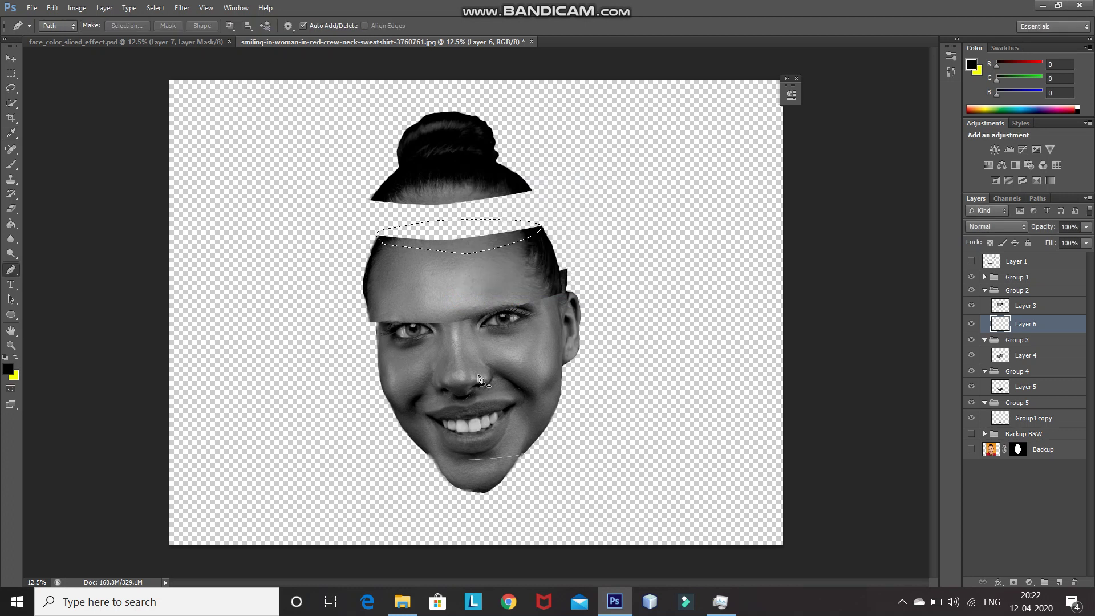
# Set the foreground color to cyan (R 0, G 246, B 255) and fill the forehead ellipse selection on Layer 6 with it
pyautogui.click(12, 226)
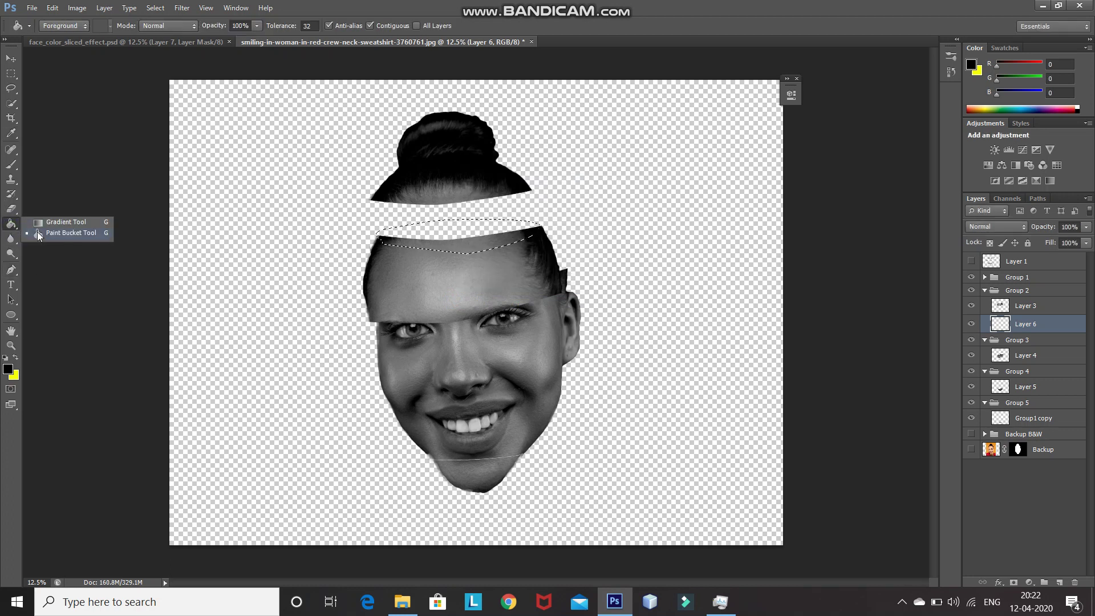
pyautogui.click(39, 233)
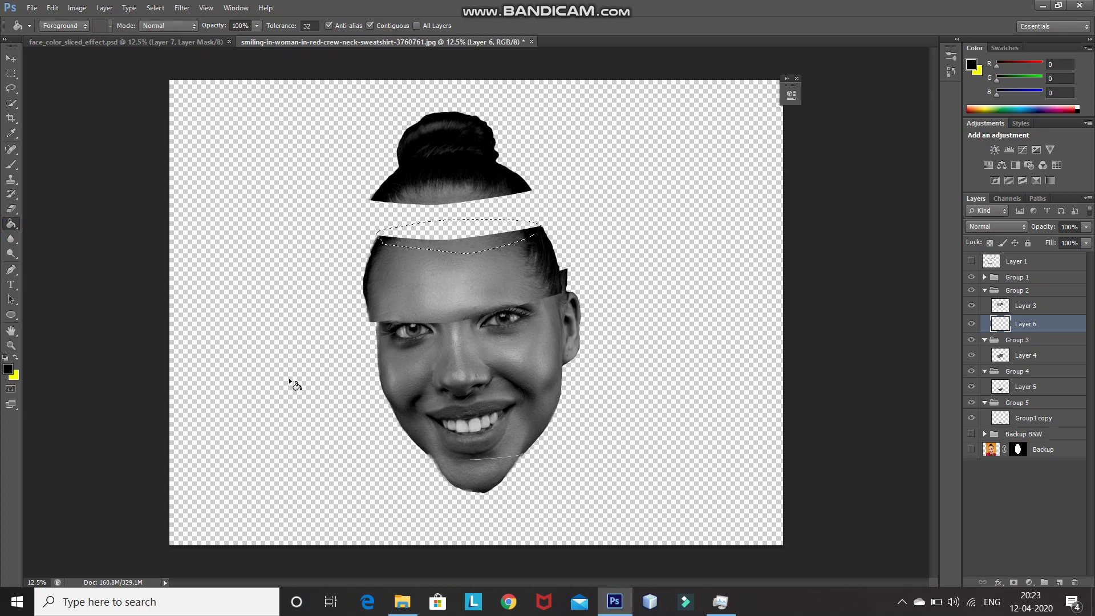
pyautogui.click(16, 358)
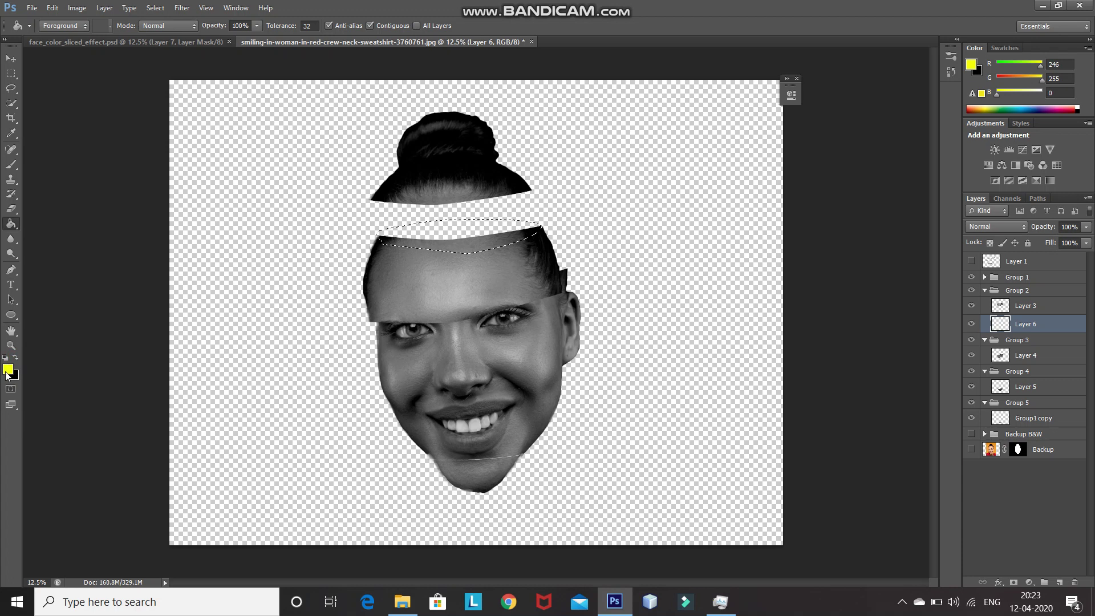
pyautogui.click(8, 369)
pyautogui.click(860, 266)
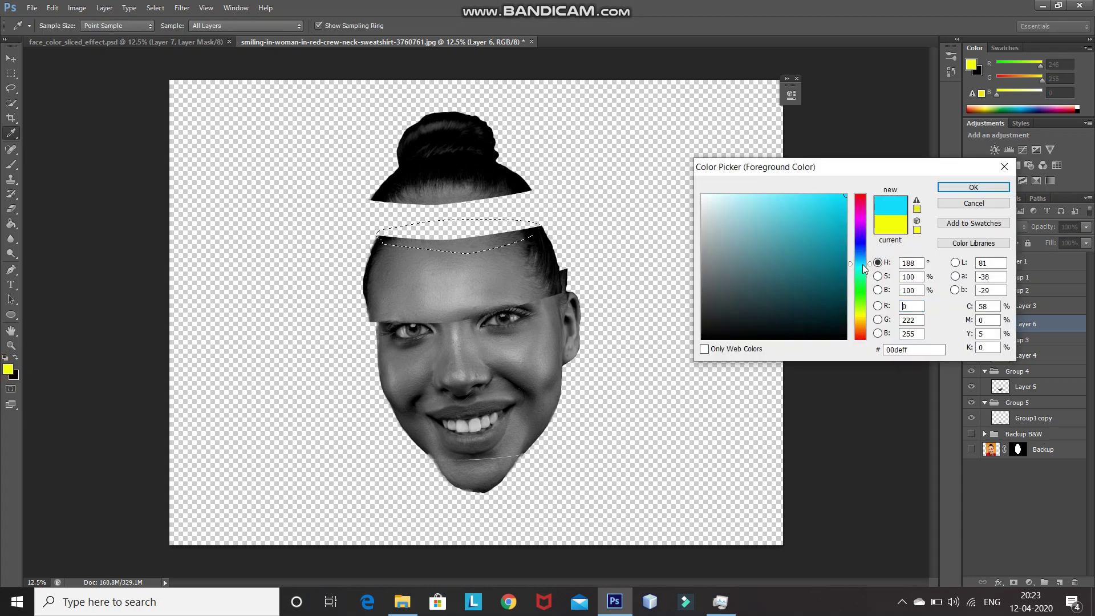
pyautogui.click(974, 187)
pyautogui.press('g')
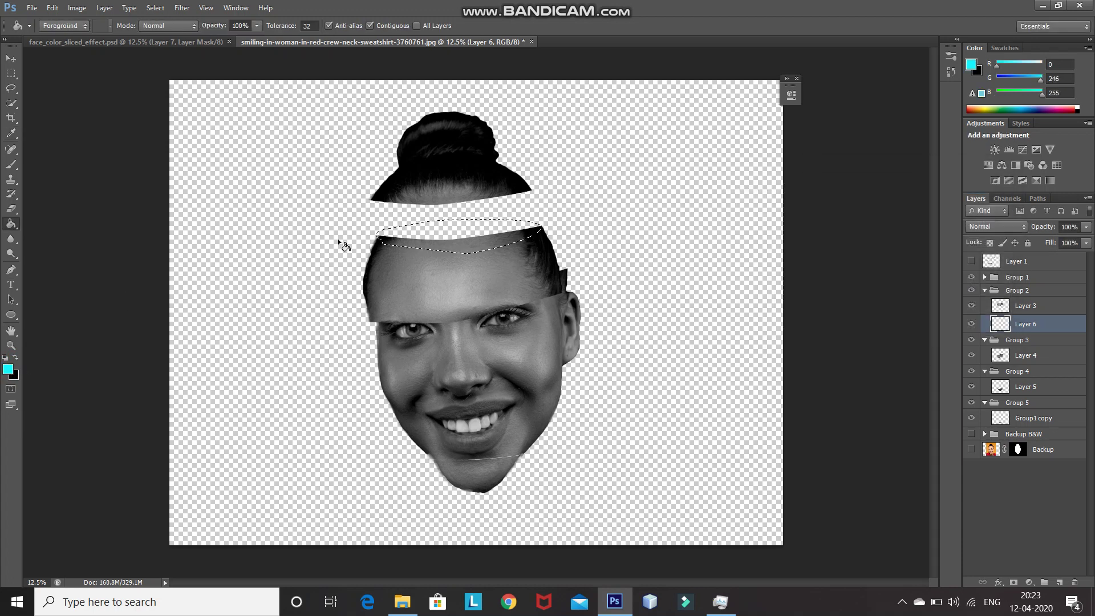
pyautogui.click(476, 229)
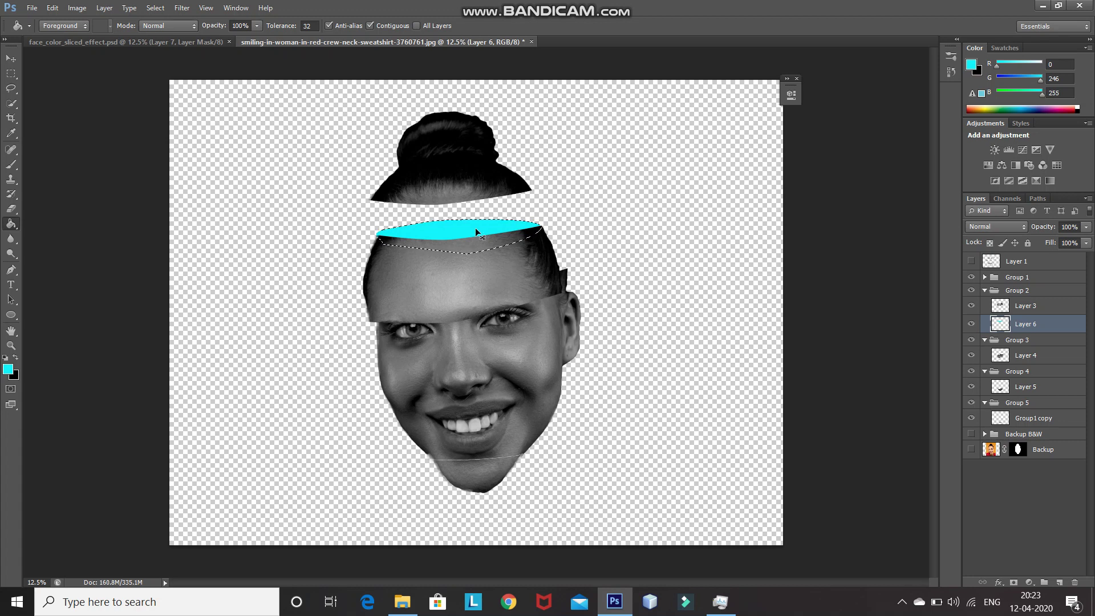
# Deselect and nudge the cyan cut surface slightly right to line it up with the edges of the forehead slice
pyautogui.hotkey('ctrl', 'd')
pyautogui.click(11, 58)
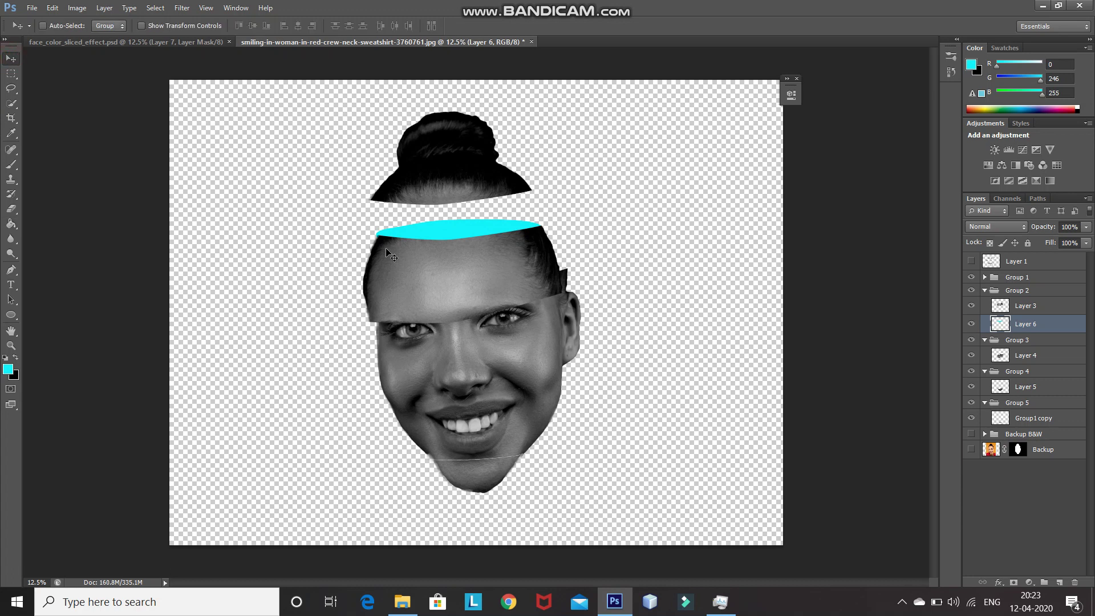
pyautogui.hotkey('shift', 'Right')
pyautogui.hotkey('shift', 'Right')
pyautogui.hotkey('shift', 'Right')
pyautogui.hotkey('shift', 'Right')
# Move Group 2 up and slightly right towards the hair slice, and move the eye slice in Group 3 down to open a gap
pyautogui.click(984, 292)
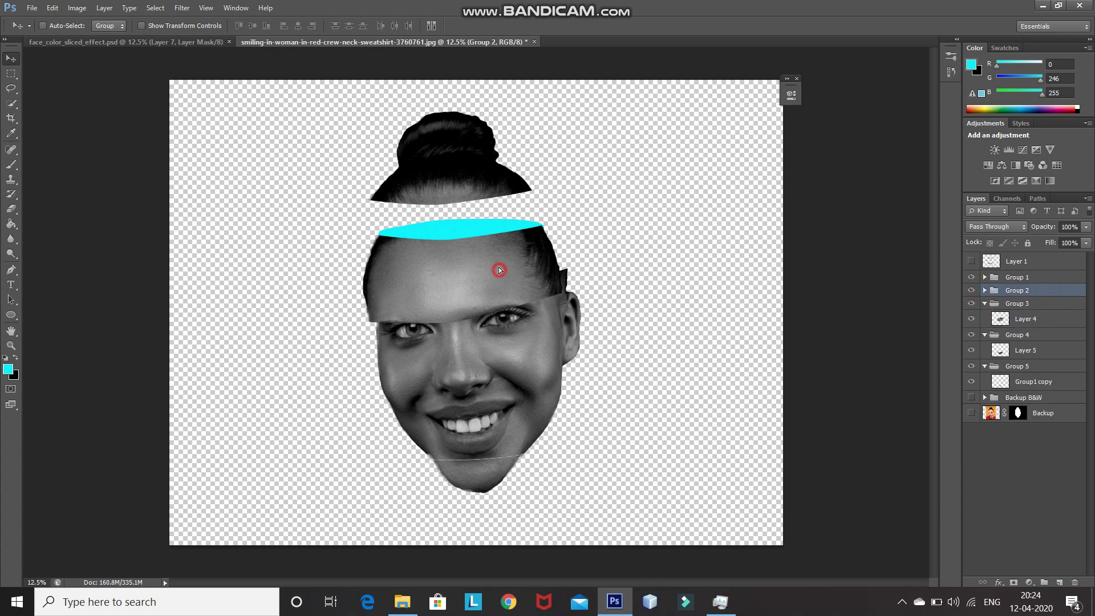
pyautogui.moveTo(499, 273); pyautogui.dragTo(506, 244)
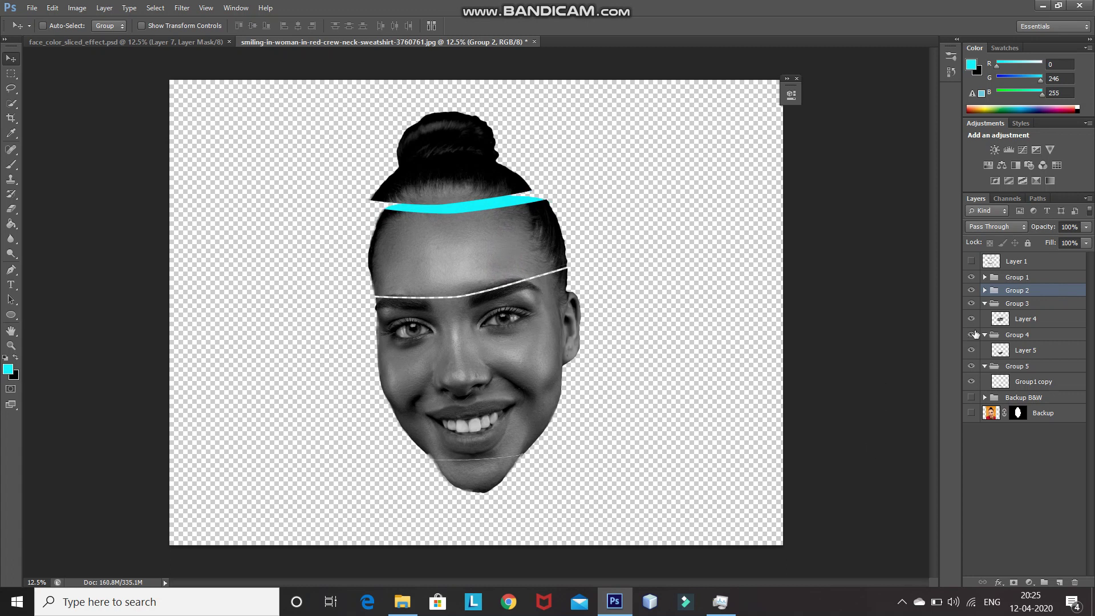
pyautogui.click(1023, 303)
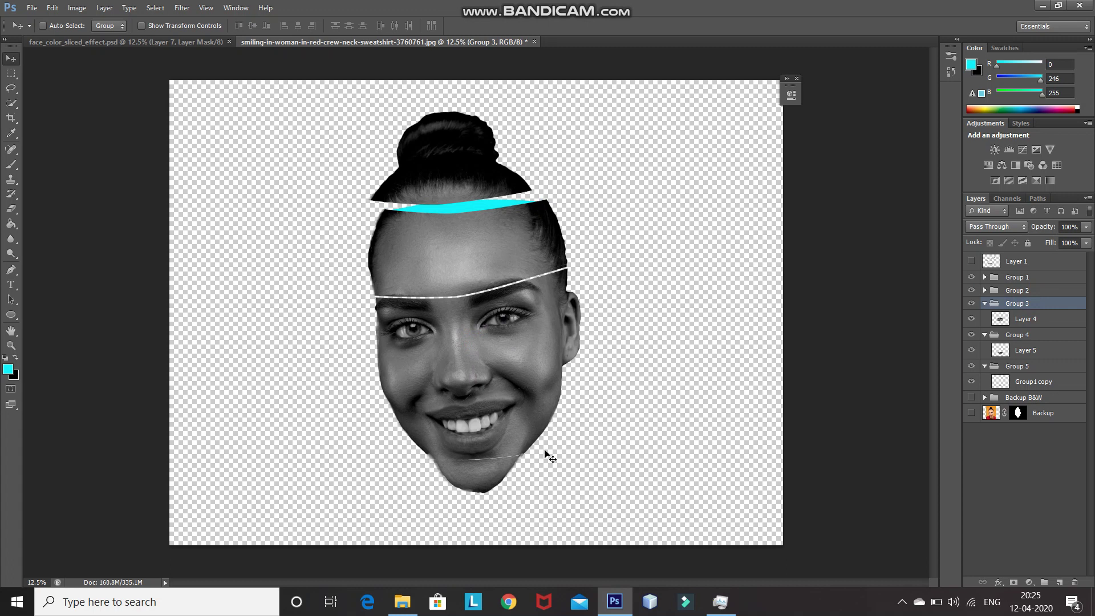
pyautogui.moveTo(506, 344); pyautogui.dragTo(507, 376)
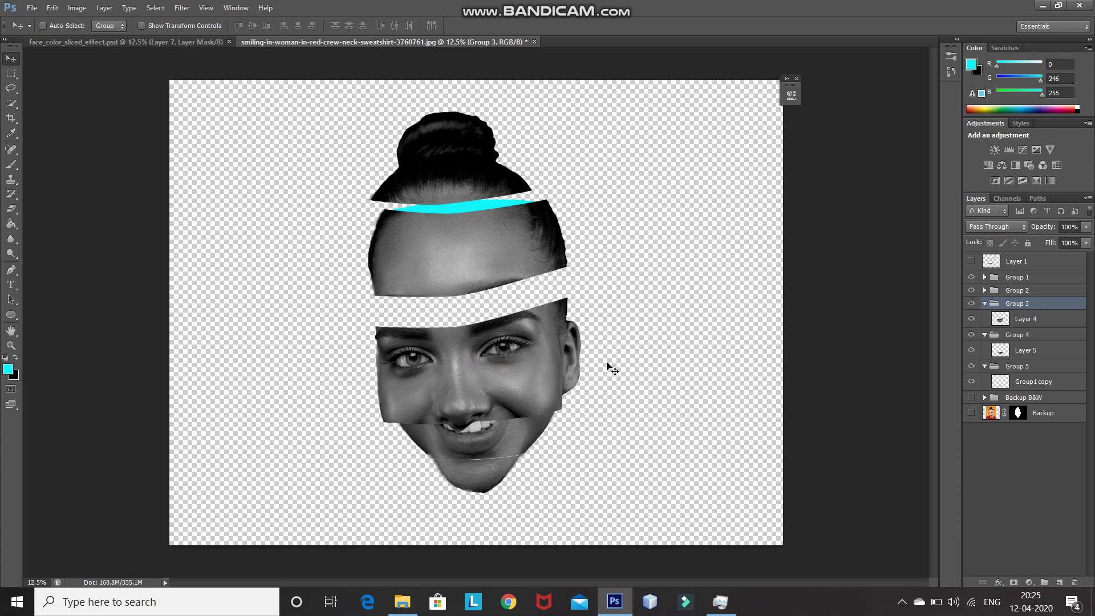
# Add an empty layer inside Group 3 and place it directly beneath Layer 4
pyautogui.click(1049, 320)
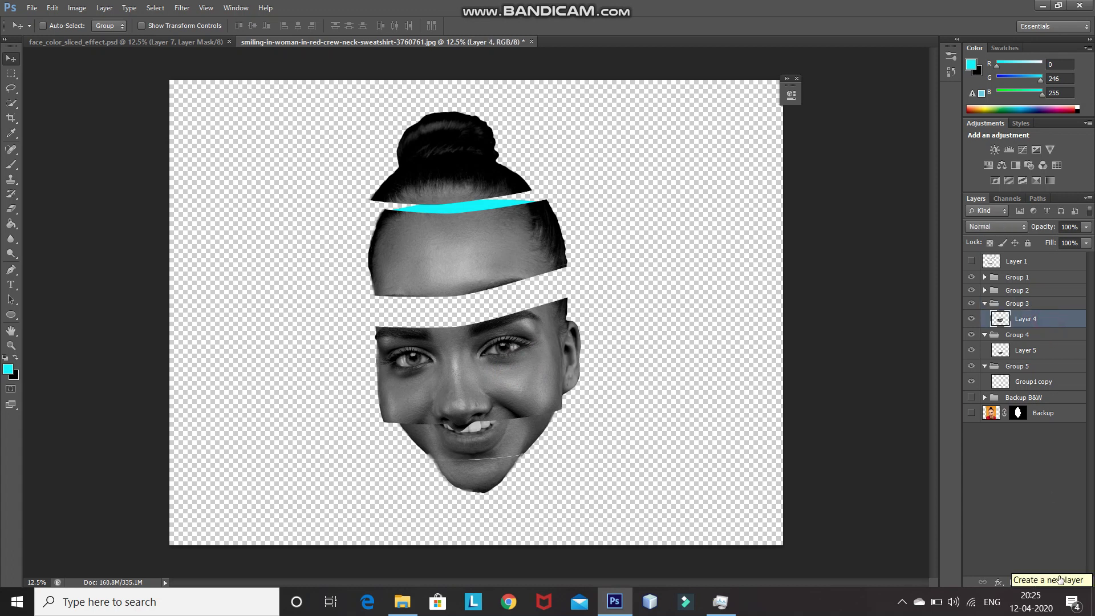
pyautogui.click(1059, 580)
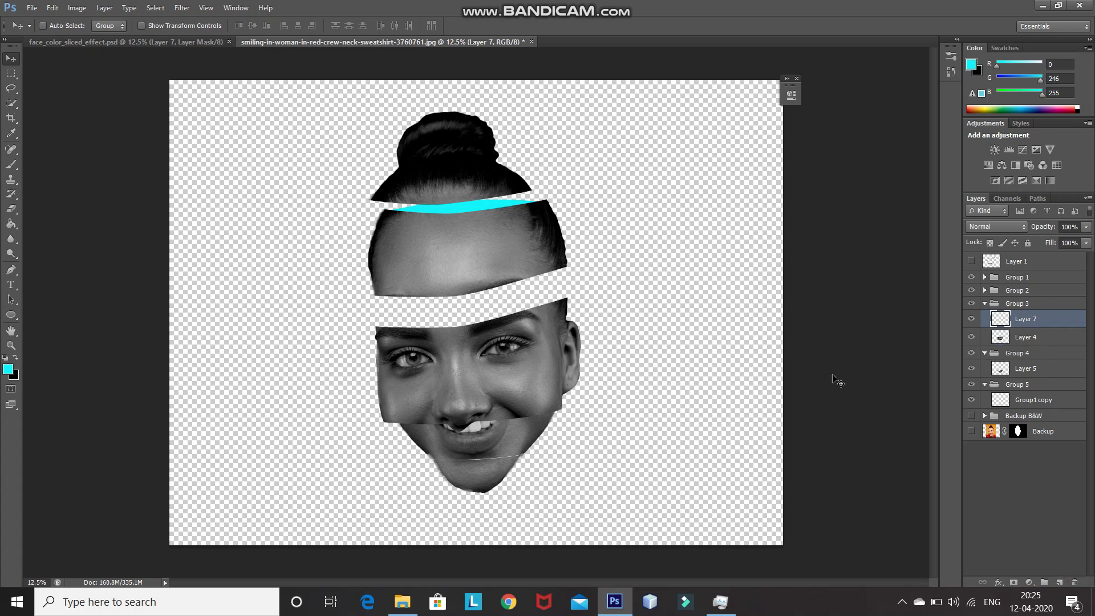
pyautogui.click(1048, 320)
pyautogui.moveTo(1047, 320); pyautogui.dragTo(1044, 342)
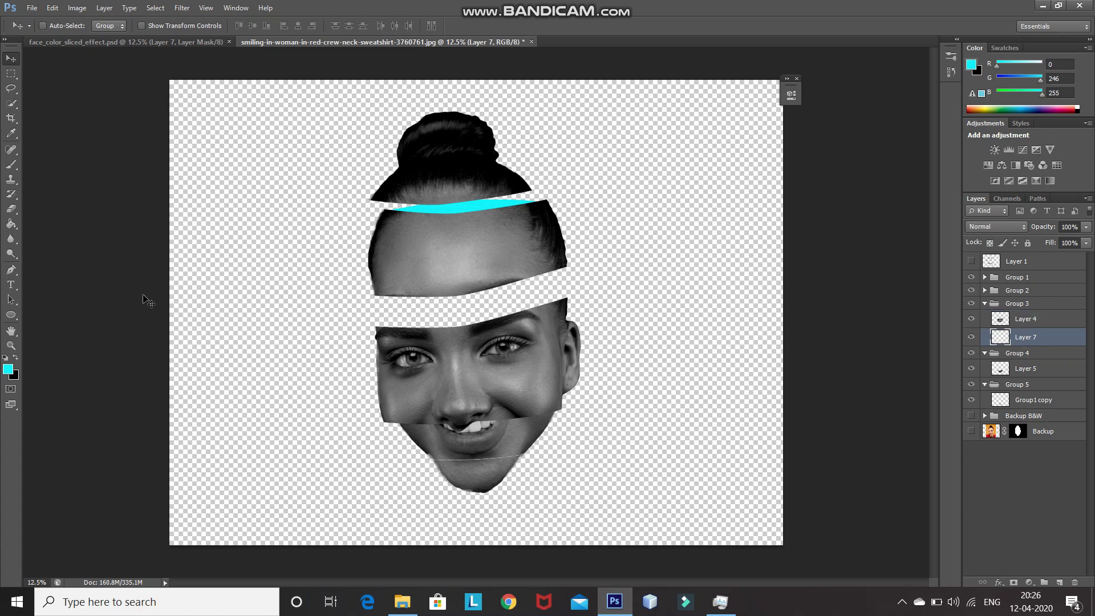
# Outline an elliptical cut surface along the eye slice's top edge with the Pen tool and convert the path to an unfeathered selection
pyautogui.moveTo(7, 276); pyautogui.dragTo(74, 270)
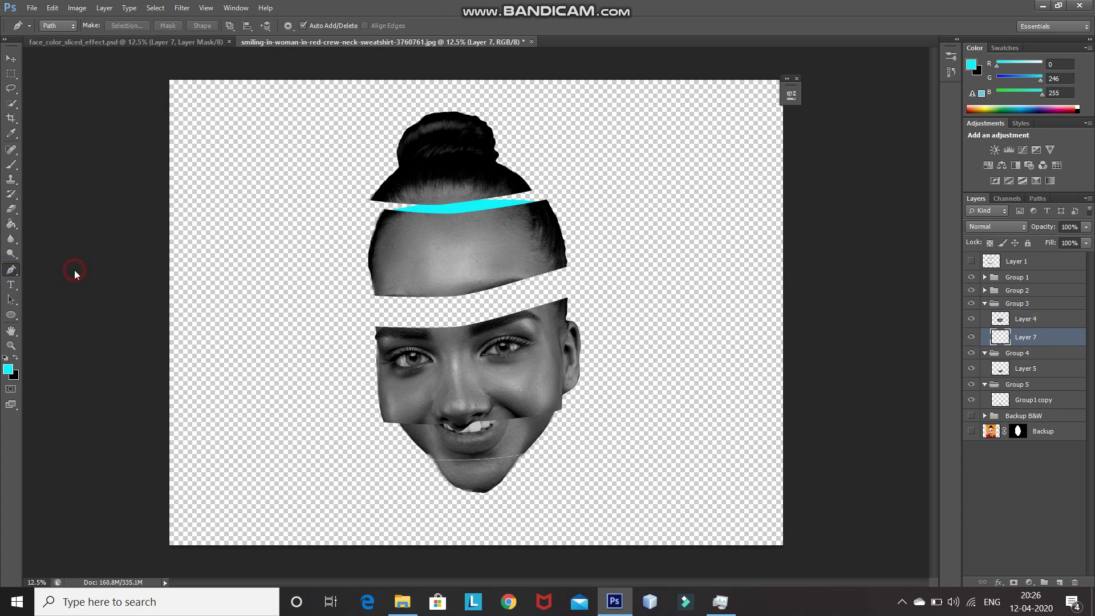
pyautogui.click(377, 330)
pyautogui.click(386, 319)
pyautogui.moveTo(467, 300); pyautogui.dragTo(497, 332)
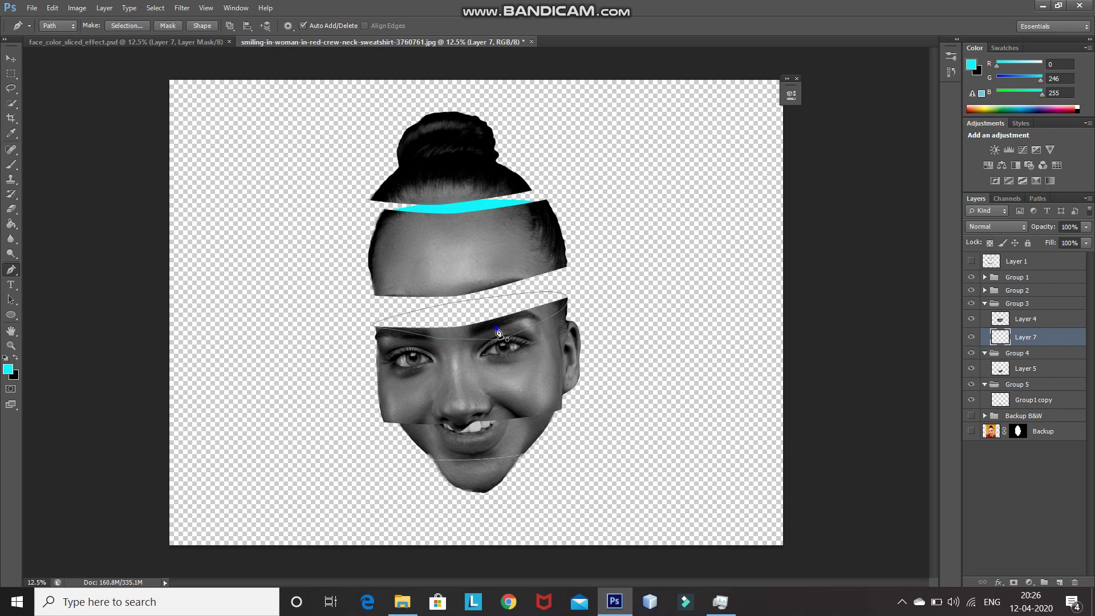
pyautogui.rightClick(497, 330)
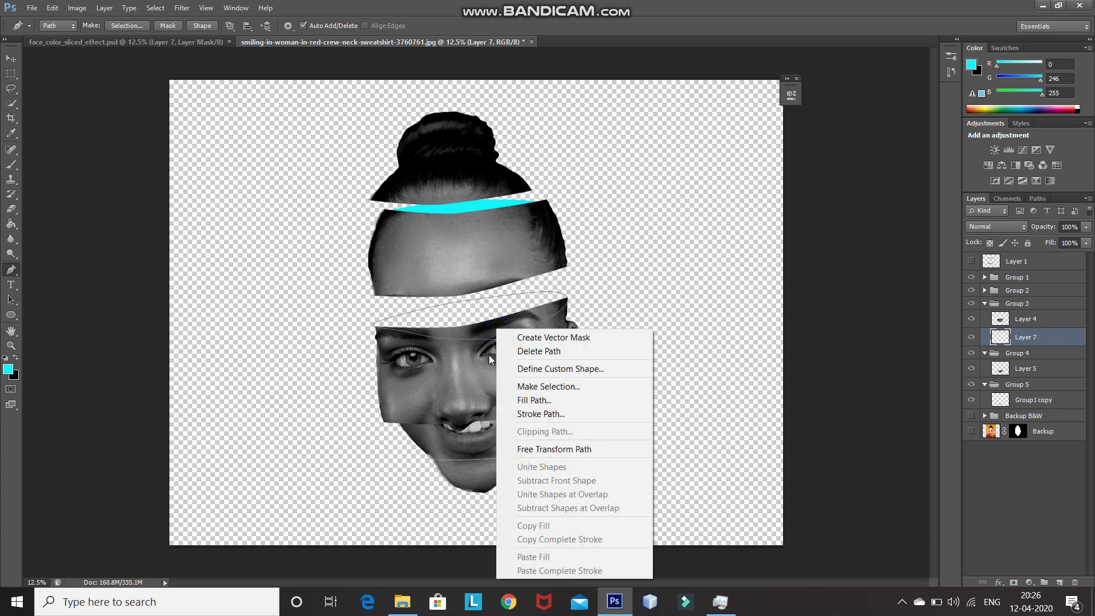
pyautogui.click(510, 387)
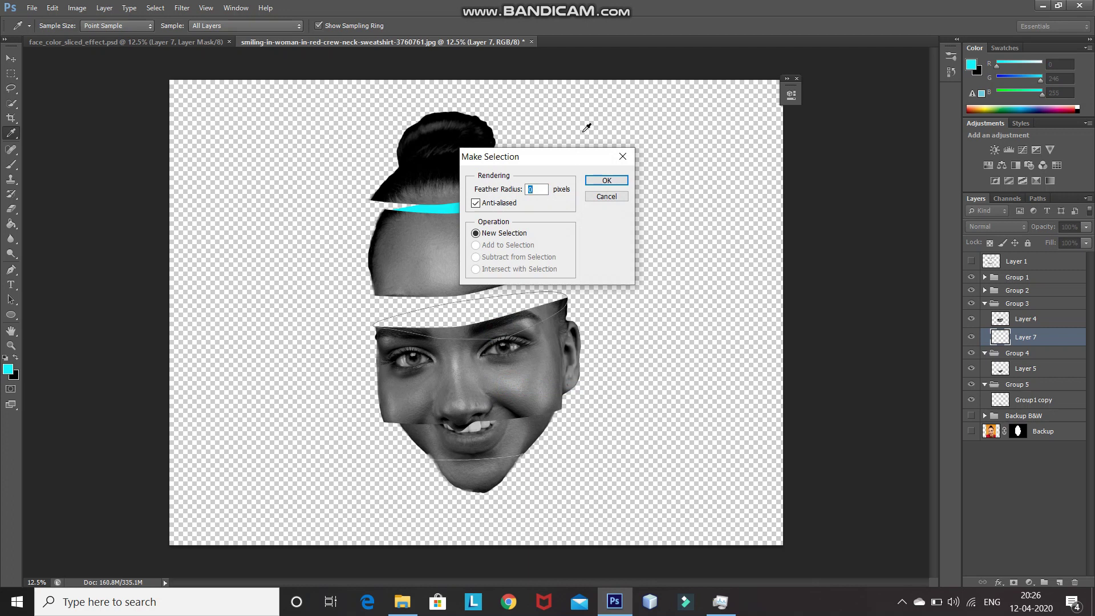
pyautogui.click(606, 181)
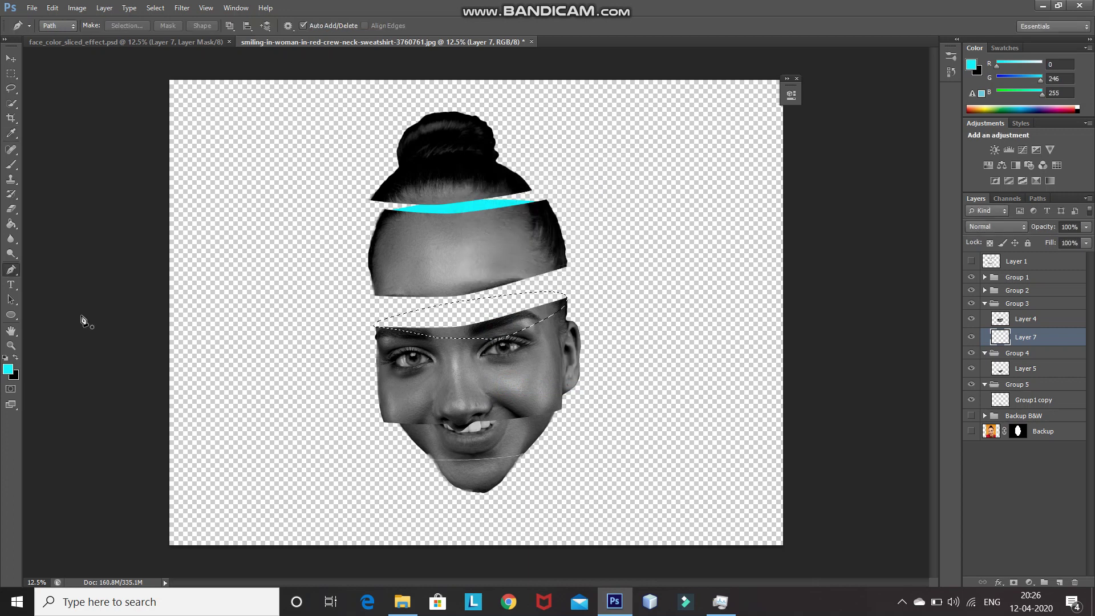
# Set the foreground color to red (ff0000) and fill the eye slice's ellipse selection on Layer 7 with it
pyautogui.click(11, 224)
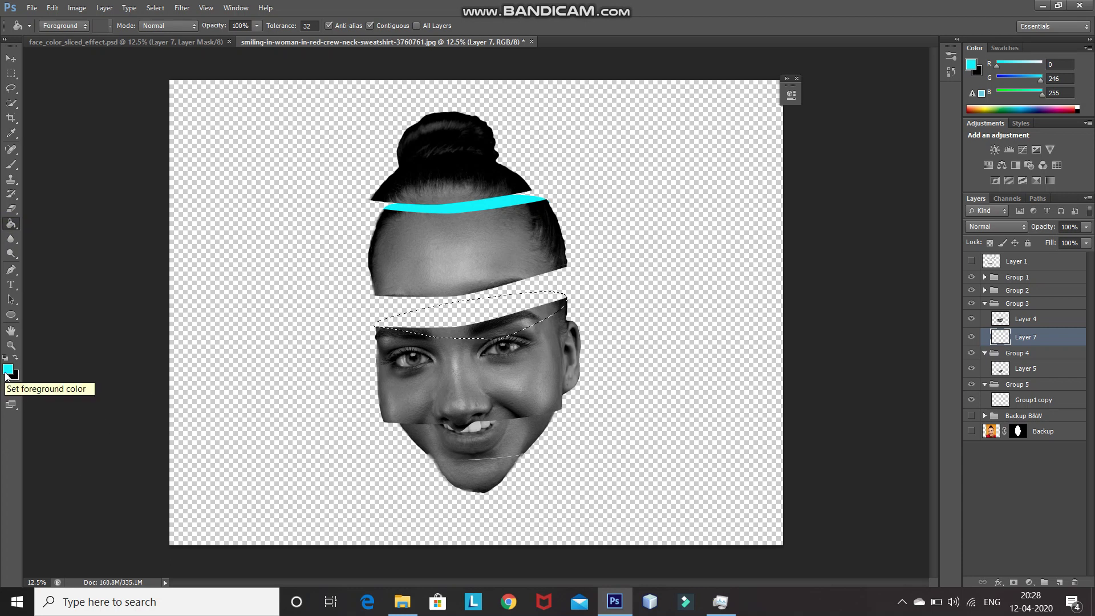
pyautogui.click(8, 370)
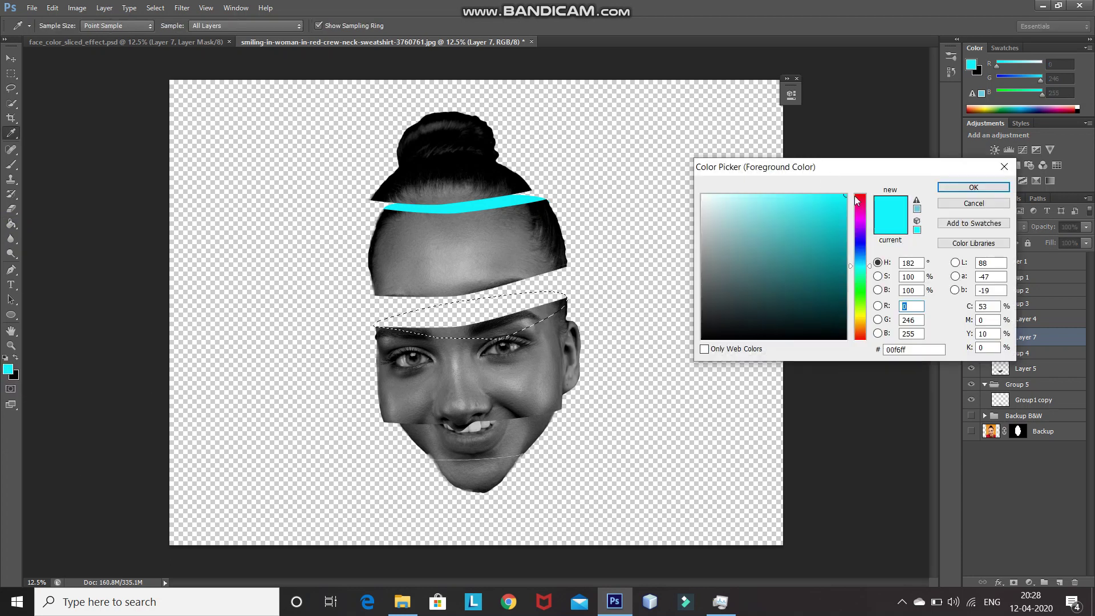
pyautogui.click(864, 195)
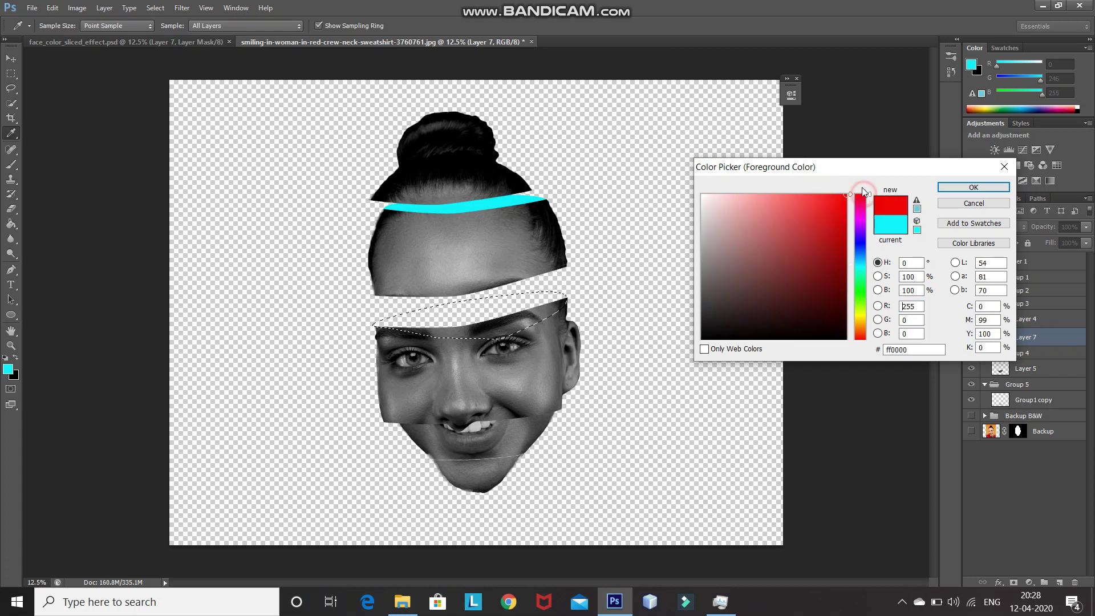
pyautogui.click(951, 191)
pyautogui.press('g')
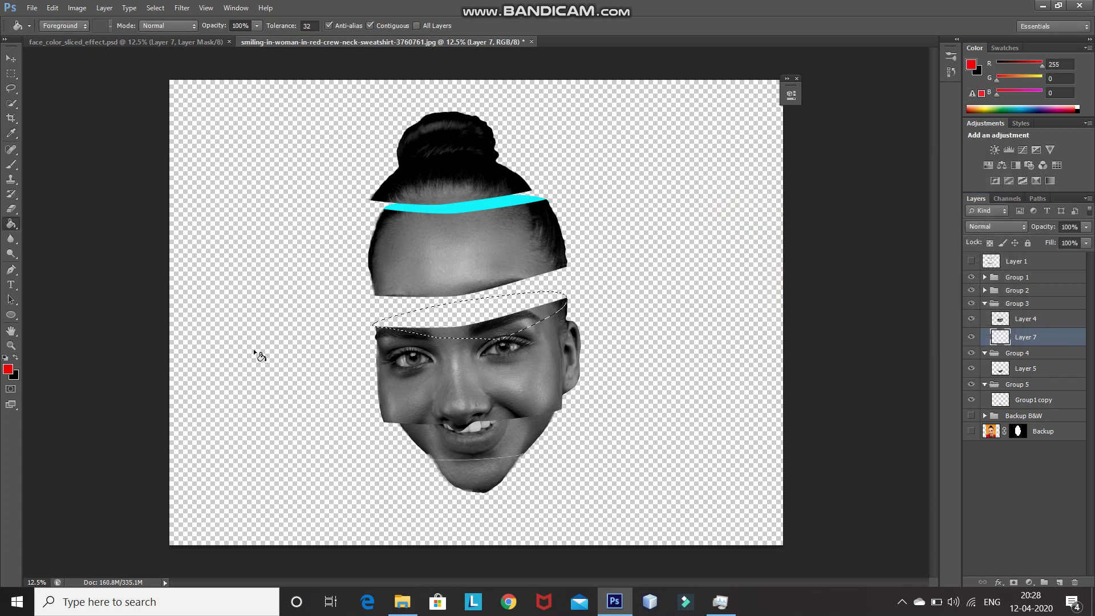
pyautogui.click(467, 327)
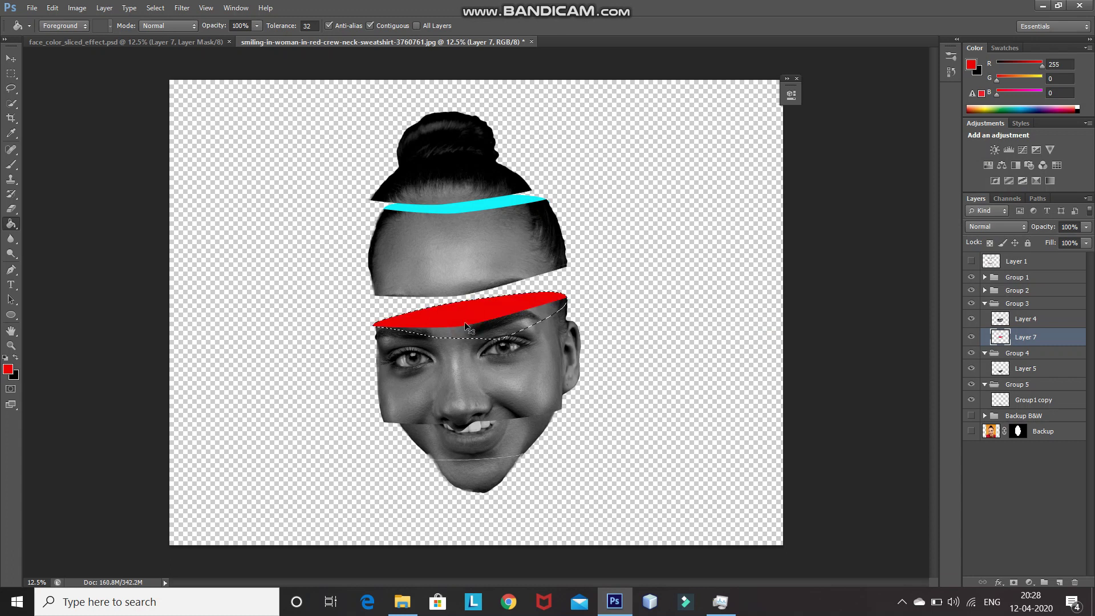
# Deselect and shift the red cut surface slightly right and down to fit the top of the eye slice
pyautogui.hotkey('ctrl', 'd')
pyautogui.click(11, 58)
pyautogui.moveTo(448, 330); pyautogui.dragTo(451, 333)
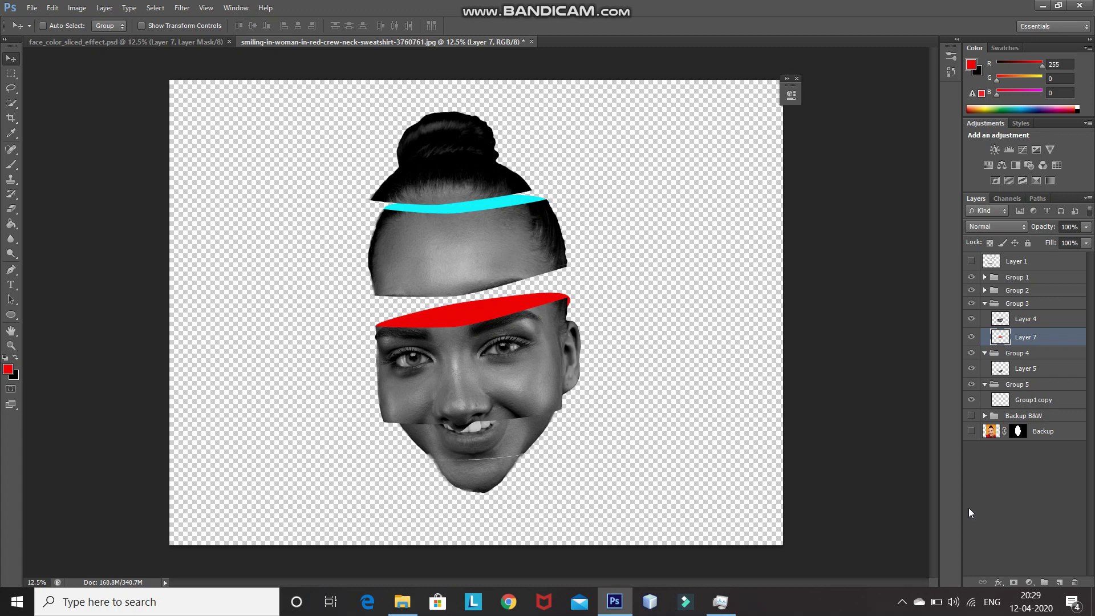
# Add a layer mask to Layer 7 and paint out the red overhang at the eye slice's right end with a hard 90 px black brush
pyautogui.click(1013, 582)
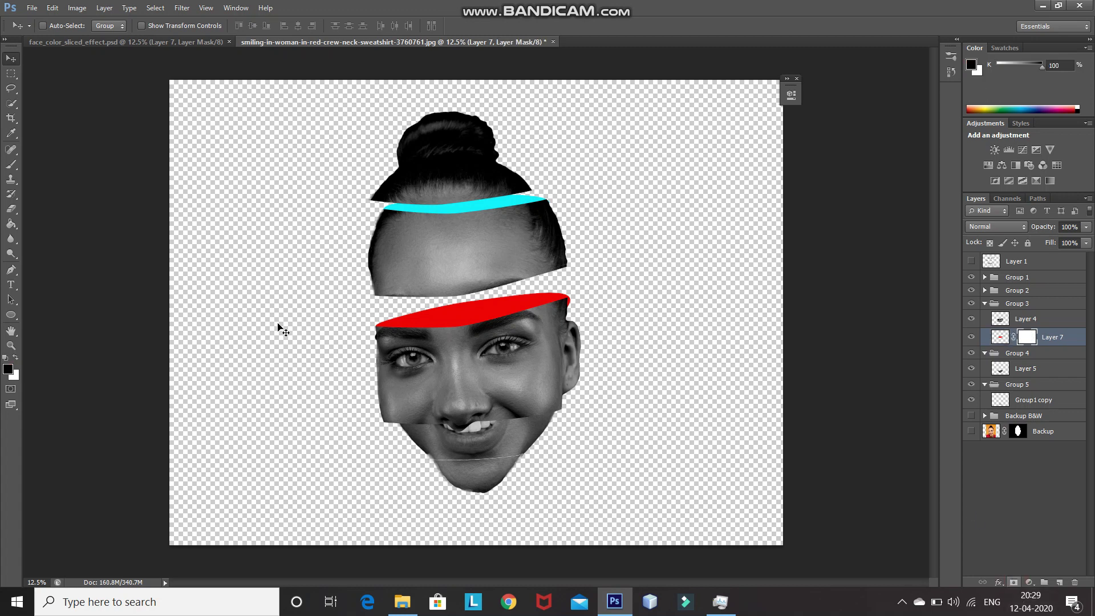
pyautogui.click(11, 165)
pyautogui.click(54, 167)
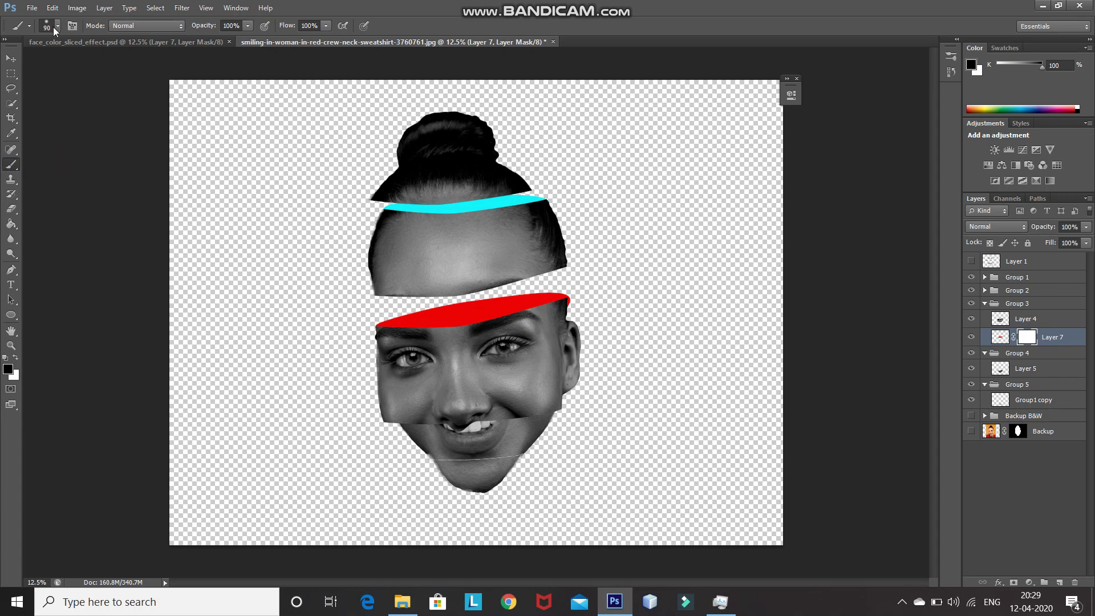
pyautogui.click(57, 27)
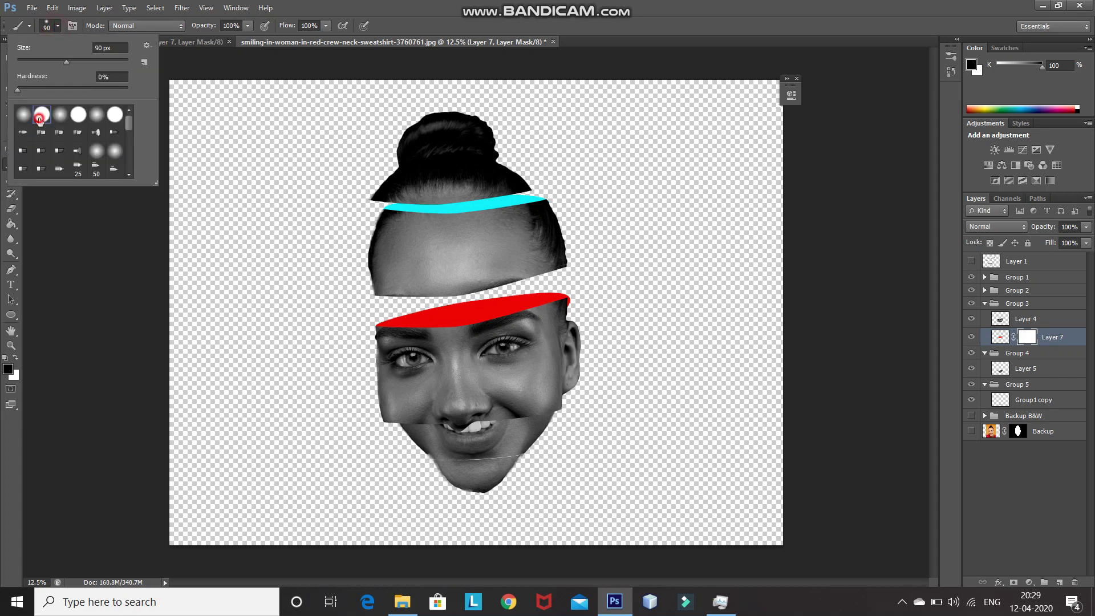
pyautogui.click(88, 302)
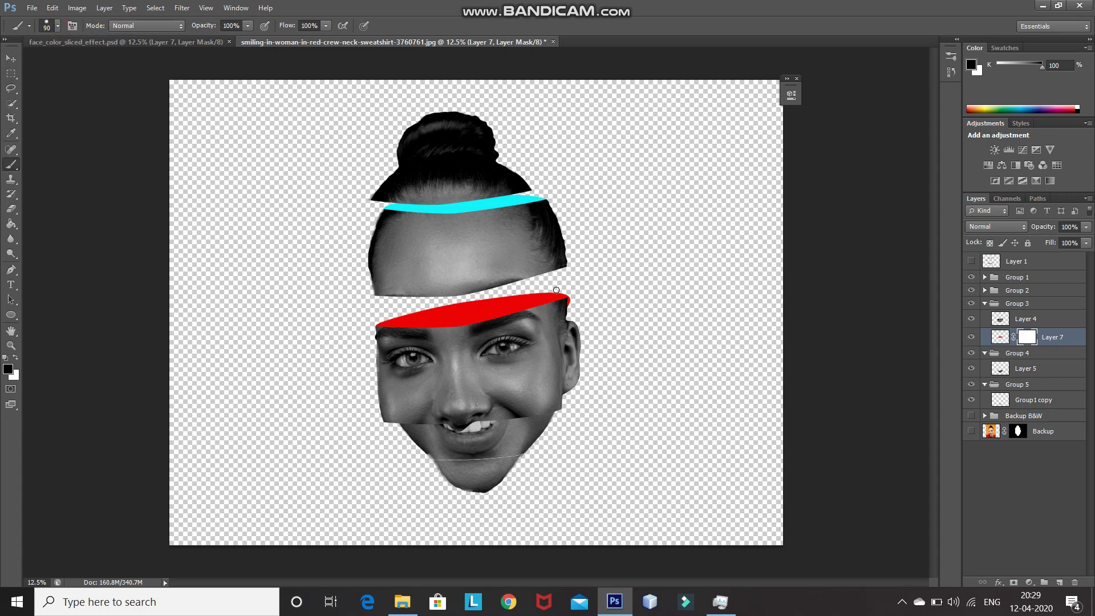
pyautogui.moveTo(565, 312); pyautogui.dragTo(566, 306)
# Collapse Group 3 and move the eye slice up and left so its red surface tucks under the forehead slice
pyautogui.click(985, 304)
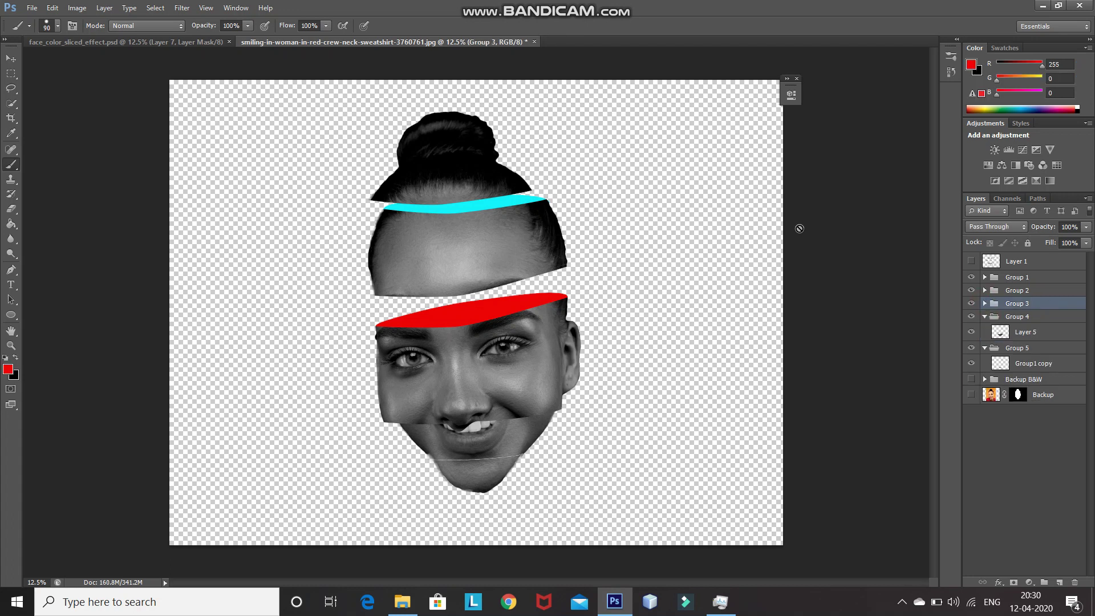
pyautogui.click(11, 59)
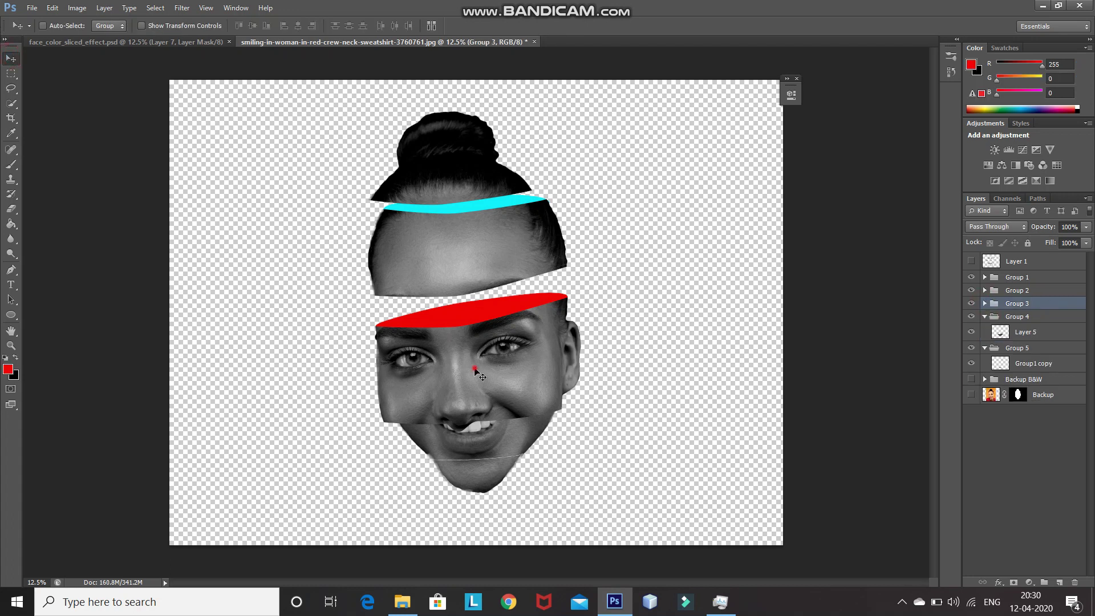
pyautogui.moveTo(442, 377); pyautogui.dragTo(427, 359)
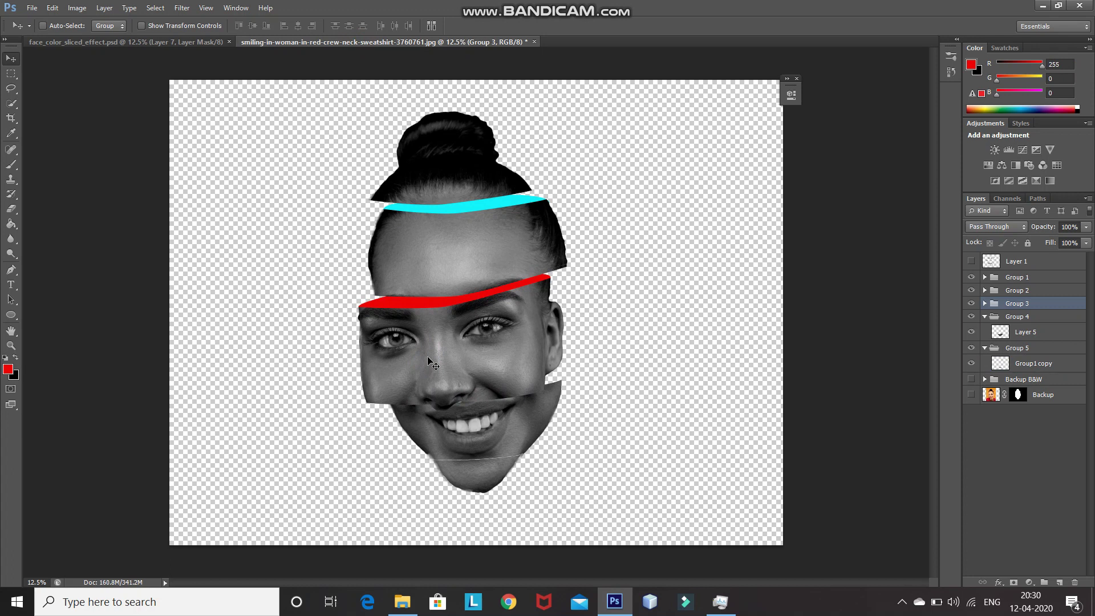
# Add an empty layer directly beneath Layer 5 in Group 4 and move the mouth slice group down and left
pyautogui.click(1035, 317)
pyautogui.click(1025, 331)
pyautogui.click(1059, 582)
pyautogui.hotkey('ctrl', '[')
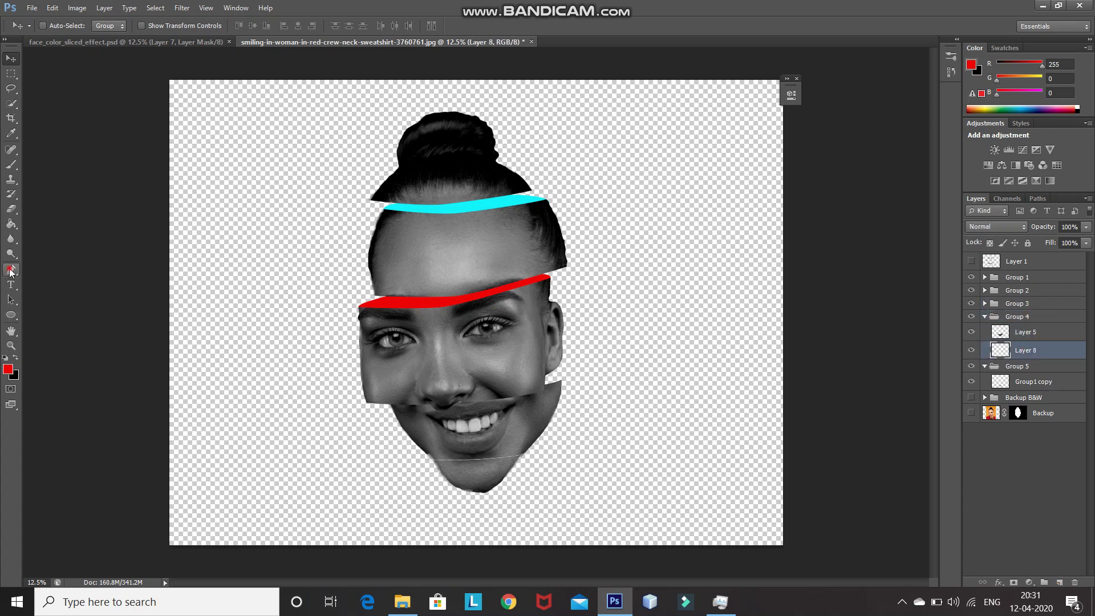
pyautogui.moveTo(450, 460); pyautogui.dragTo(452, 485)
# Outline an elliptical cut surface along the mouth slice's top edge with the Pen tool and convert the path to a selection
pyautogui.press('p')
pyautogui.moveTo(382, 418); pyautogui.dragTo(407, 410)
pyautogui.moveTo(463, 397); pyautogui.dragTo(541, 408)
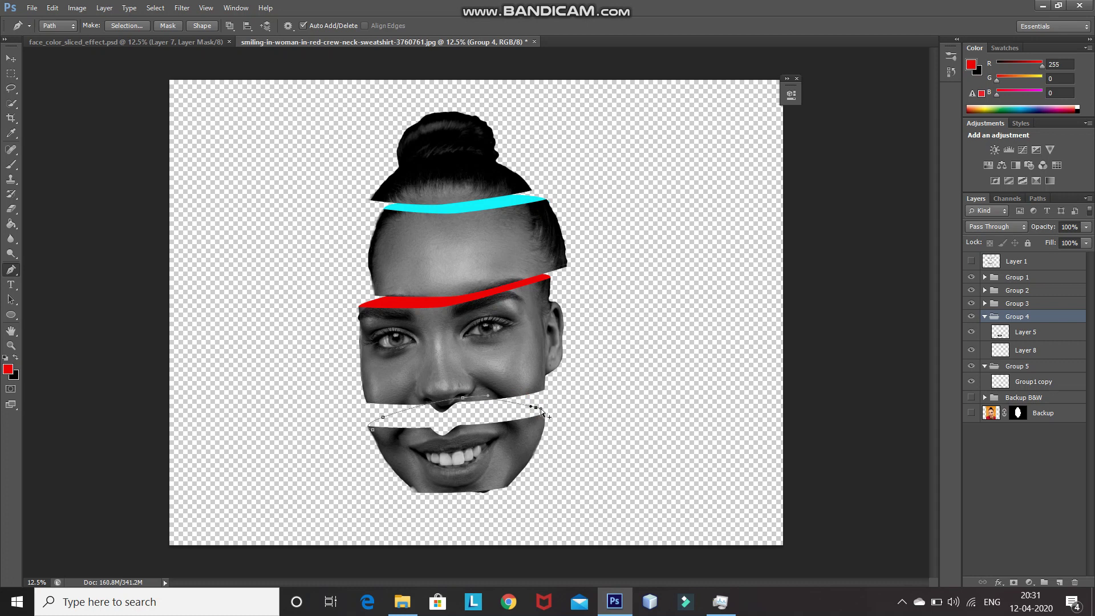
pyautogui.moveTo(511, 443); pyautogui.dragTo(514, 440)
pyautogui.click(372, 429)
pyautogui.rightClick(443, 427)
pyautogui.click(502, 222)
pyautogui.press('Return')
# Fill the mouth slice's ellipse selection on Layer 8 with green (RGB 0, 255, 102) and shift the slice up and right
pyautogui.press('g')
pyautogui.click(8, 369)
pyautogui.click(977, 186)
pyautogui.click(1026, 349)
pyautogui.click(427, 411)
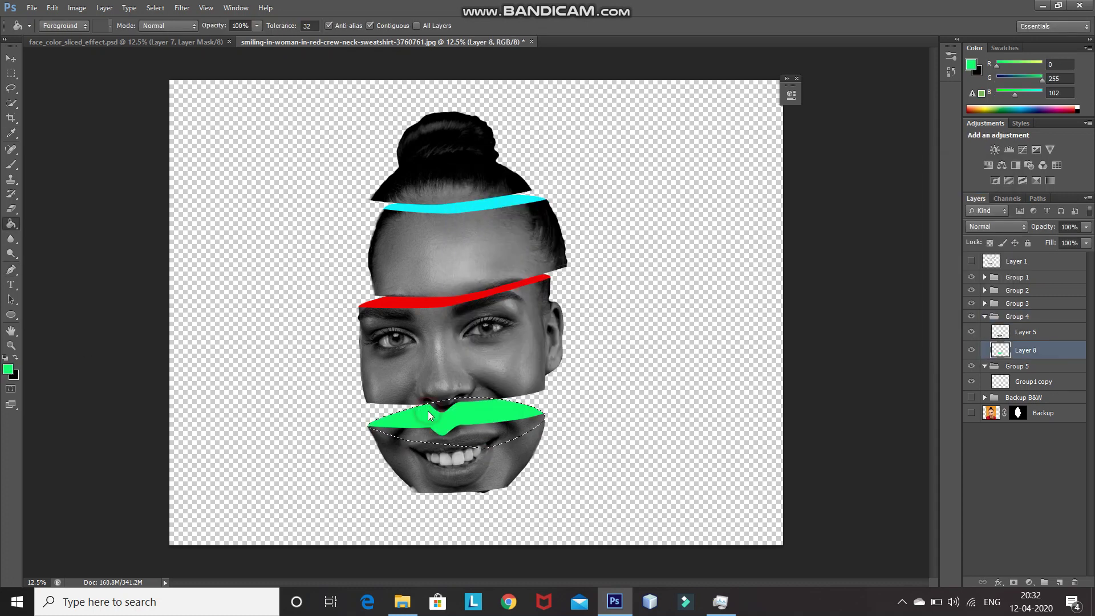
pyautogui.press('v')
pyautogui.moveTo(428, 411)
pyautogui.mouseDown()
pyautogui.moveTo(440, 437)
pyautogui.moveTo(450, 427)
pyautogui.mouseUp()
# Add an empty layer beneath Group1 copy in Group 5 and move the chin slice down away from the mouth slice
pyautogui.moveTo(1025, 361); pyautogui.dragTo(1021, 331)
pyautogui.moveTo(455, 486); pyautogui.dragTo(455, 515)
pyautogui.click(1020, 362)
# Outline the chin slice's elliptical cut surface with the Pen tool, fill it on Layer 9 with yellow (RGB 234, 255, 0) and deselect
pyautogui.press('p')
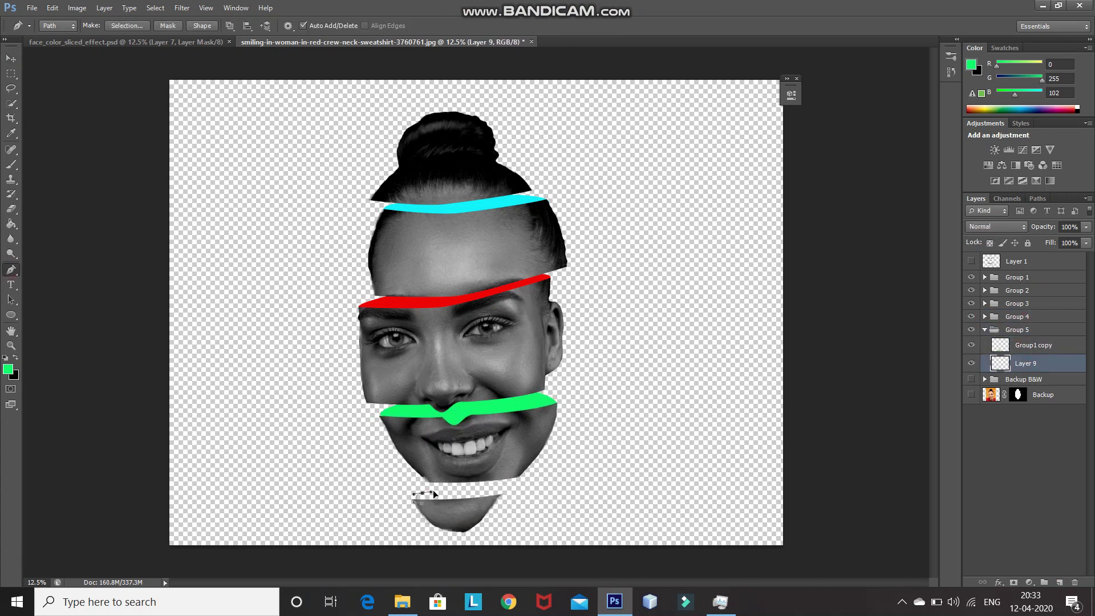
pyautogui.hotkey('ctrl', 'Return')
pyautogui.click(10, 225)
pyautogui.click(8, 369)
pyautogui.click(858, 313)
pyautogui.click(975, 186)
pyautogui.click(474, 499)
pyautogui.press('v')
pyautogui.hotkey('ctrl', 'd')
# Mask the yellow overhang at the chin slice's edges on Layer 9 and move Group 5 up beneath the mouth slice
pyautogui.hotkey('ctrl', '+')
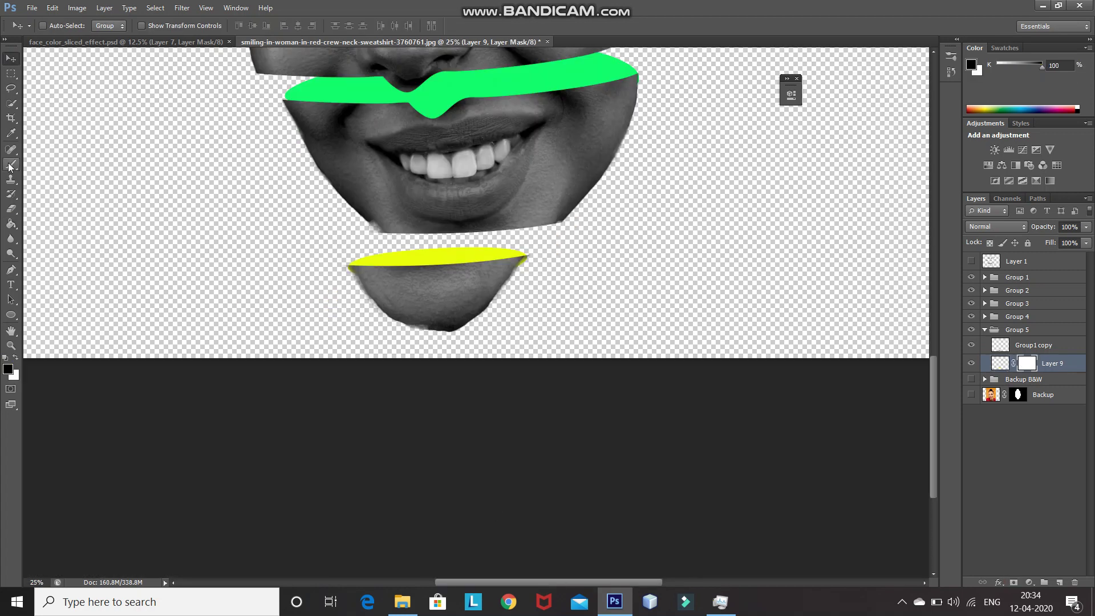
pyautogui.hotkey('ctrl', '-')
pyautogui.hotkey('ctrl', '-')
pyautogui.click(984, 329)
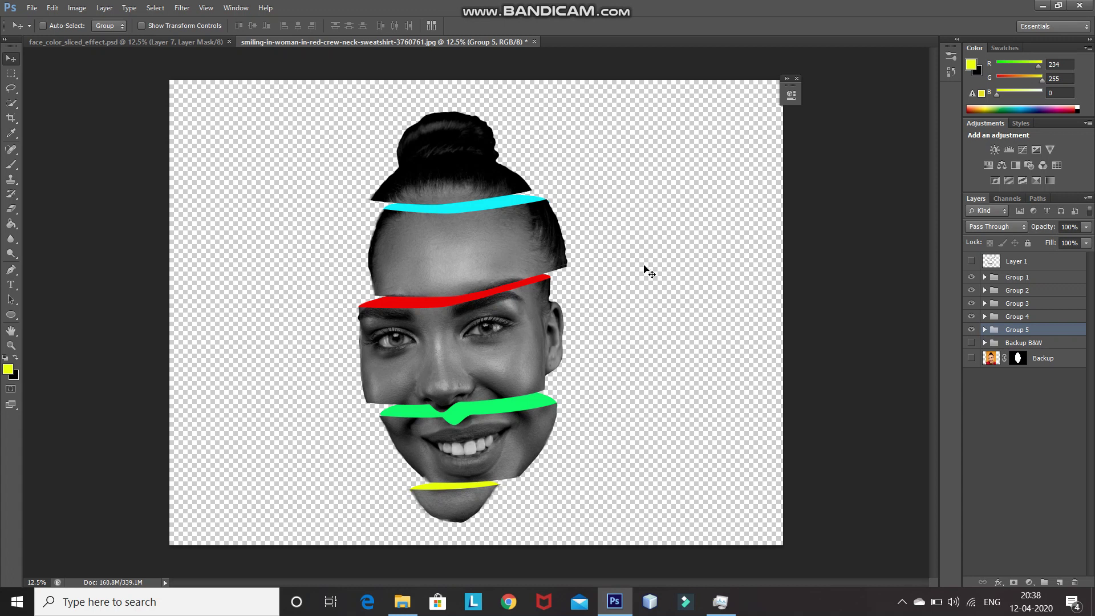
# Add an empty layer above Layer 6 in Group 2 and clip it to the cyan cut surface
pyautogui.click(1057, 291)
pyautogui.click(985, 291)
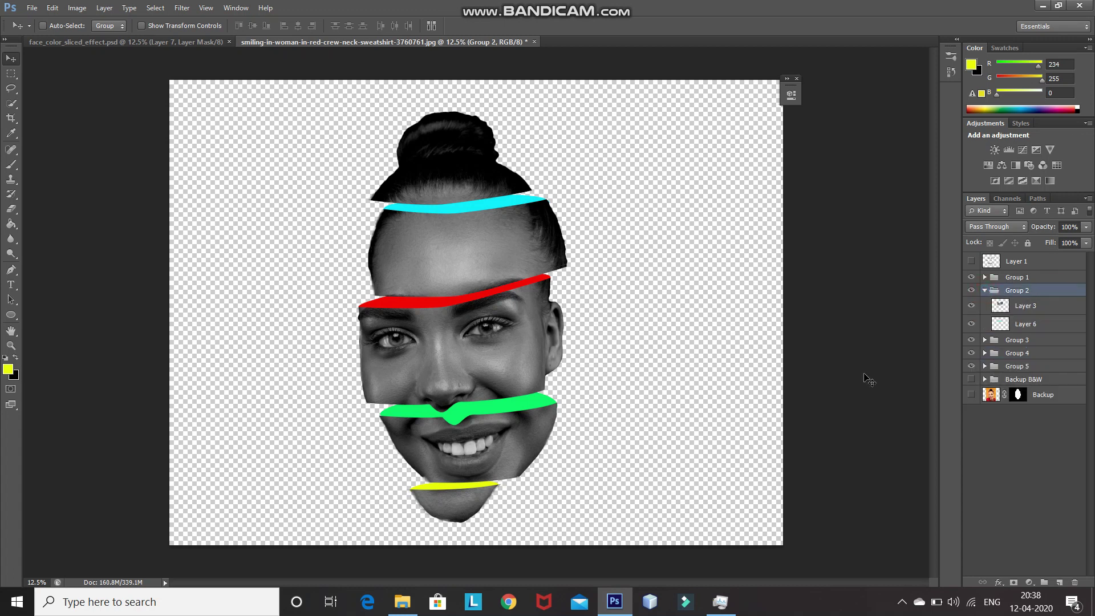
pyautogui.click(1057, 323)
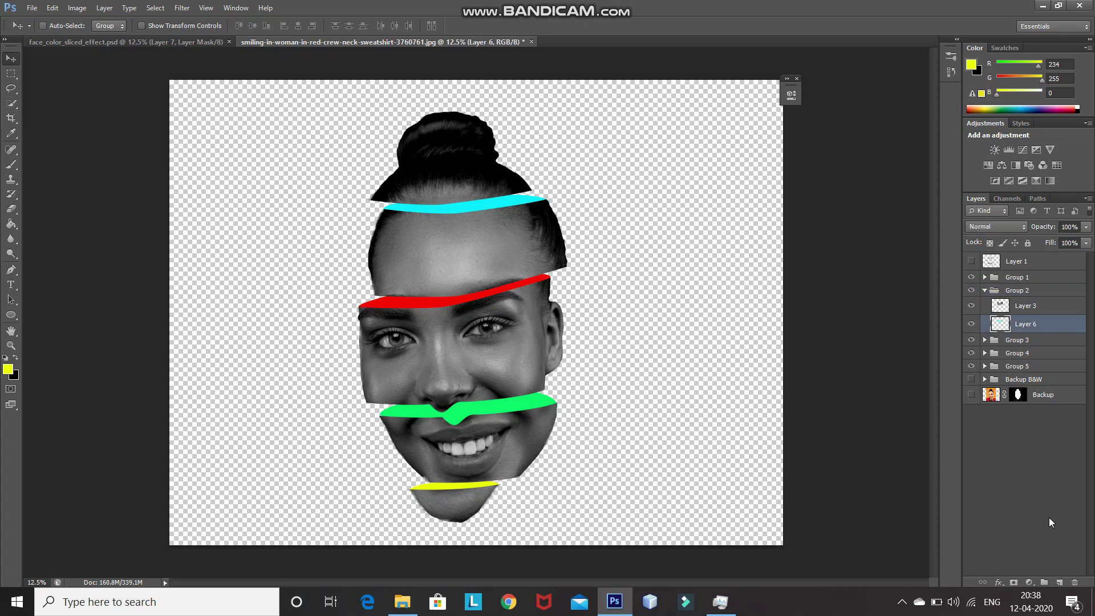
pyautogui.click(1059, 583)
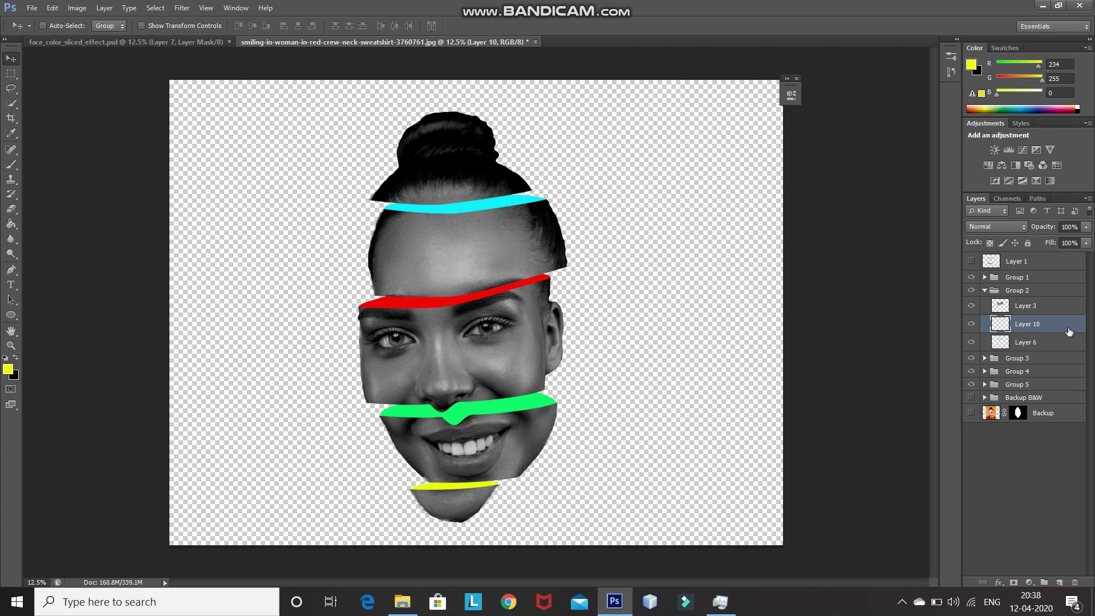
pyautogui.rightClick(1065, 326)
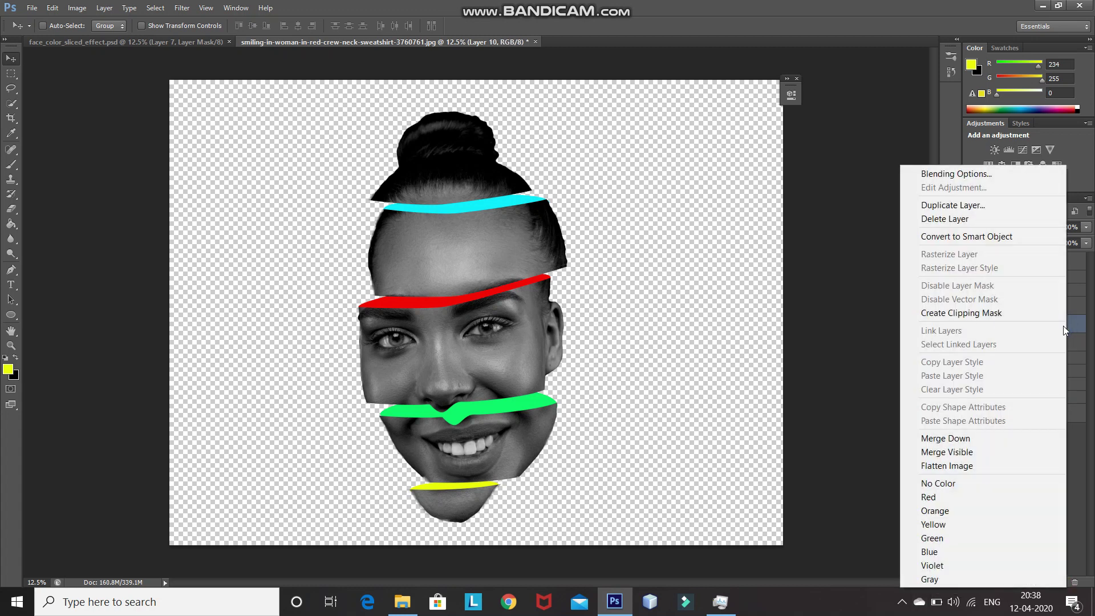
pyautogui.click(987, 313)
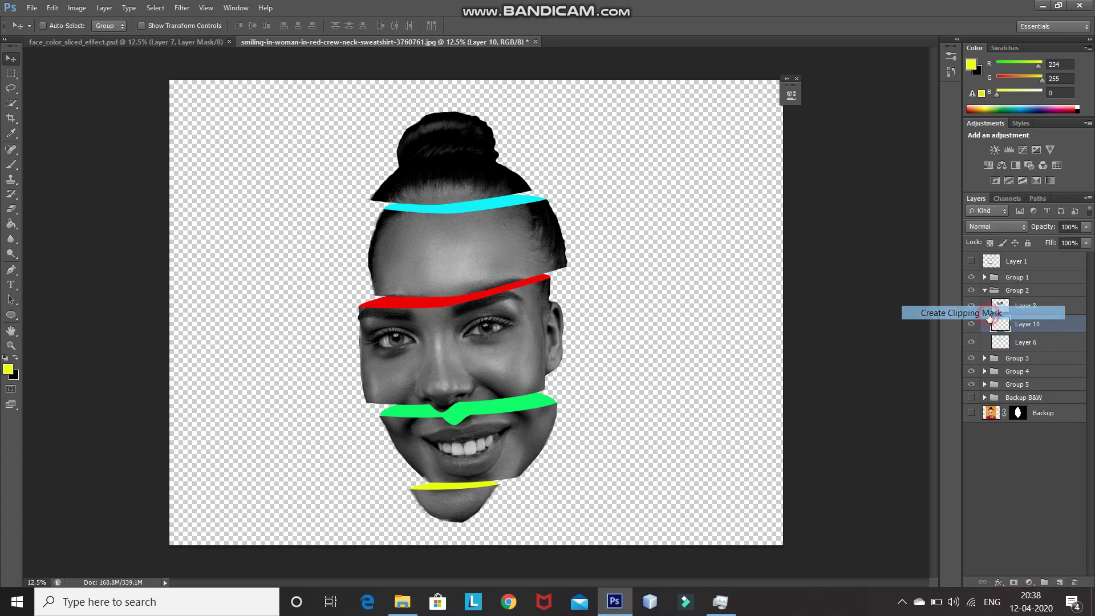
# Choose a soft round brush and set the foreground color to black (000000)
pyautogui.click(9, 166)
pyautogui.click(32, 168)
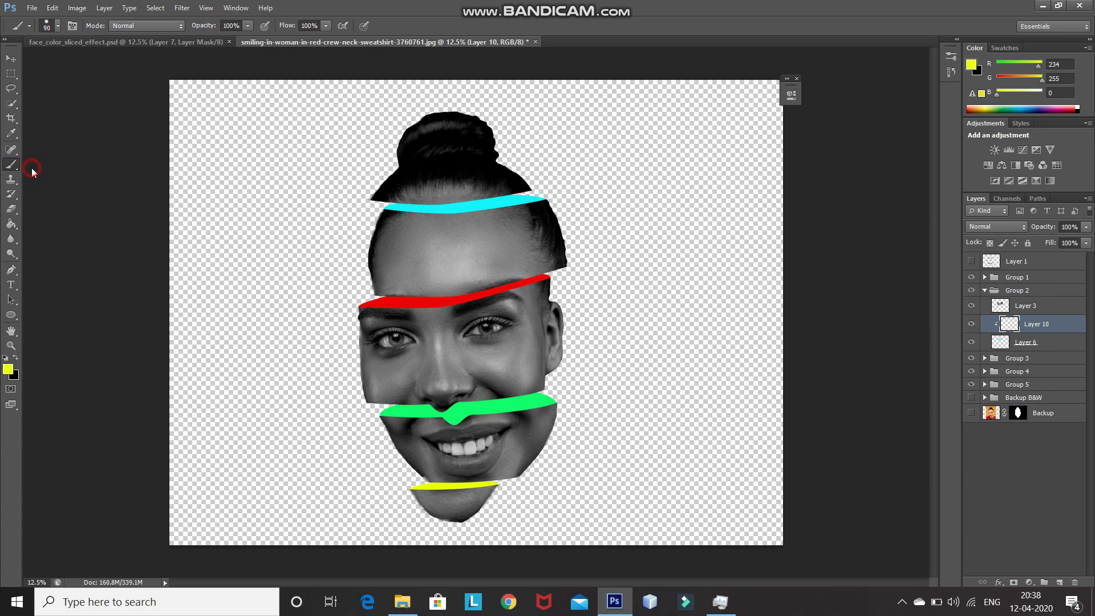
pyautogui.click(57, 26)
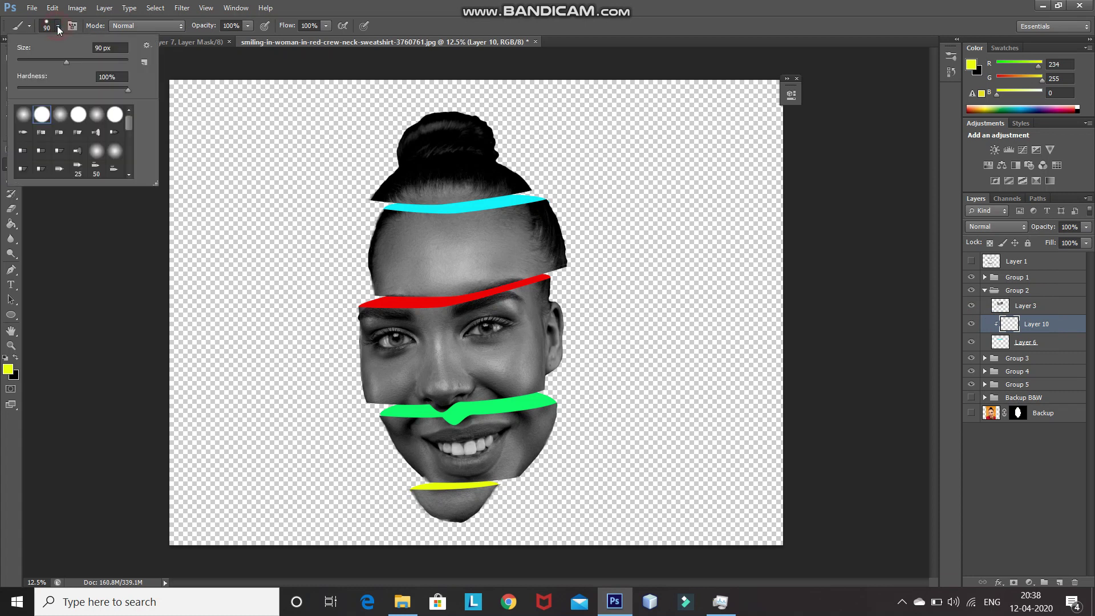
pyautogui.click(23, 115)
pyautogui.click(67, 289)
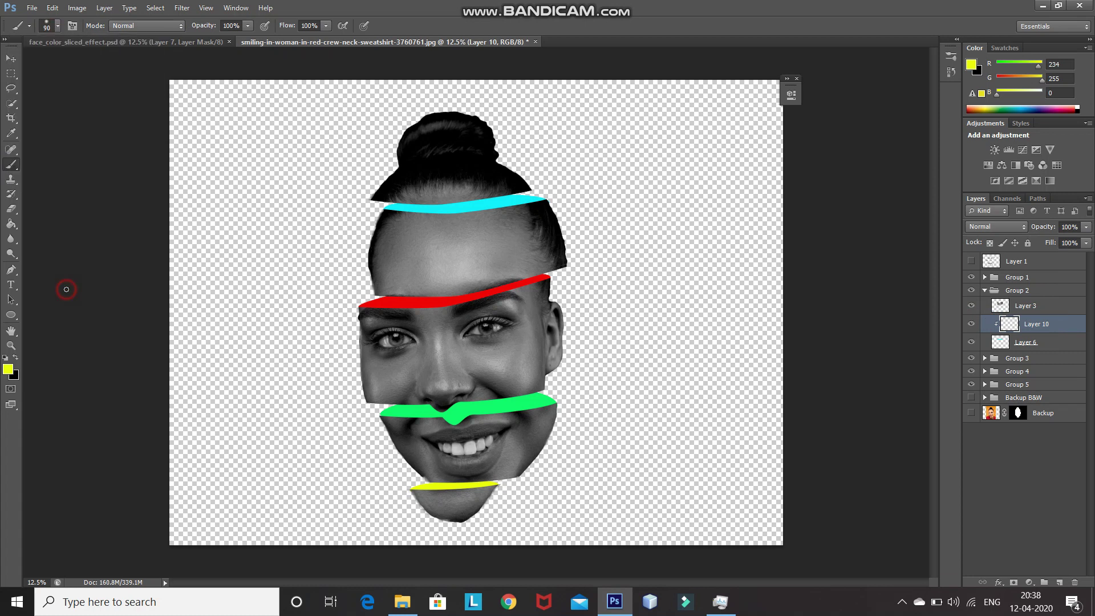
pyautogui.click(15, 357)
pyautogui.click(8, 369)
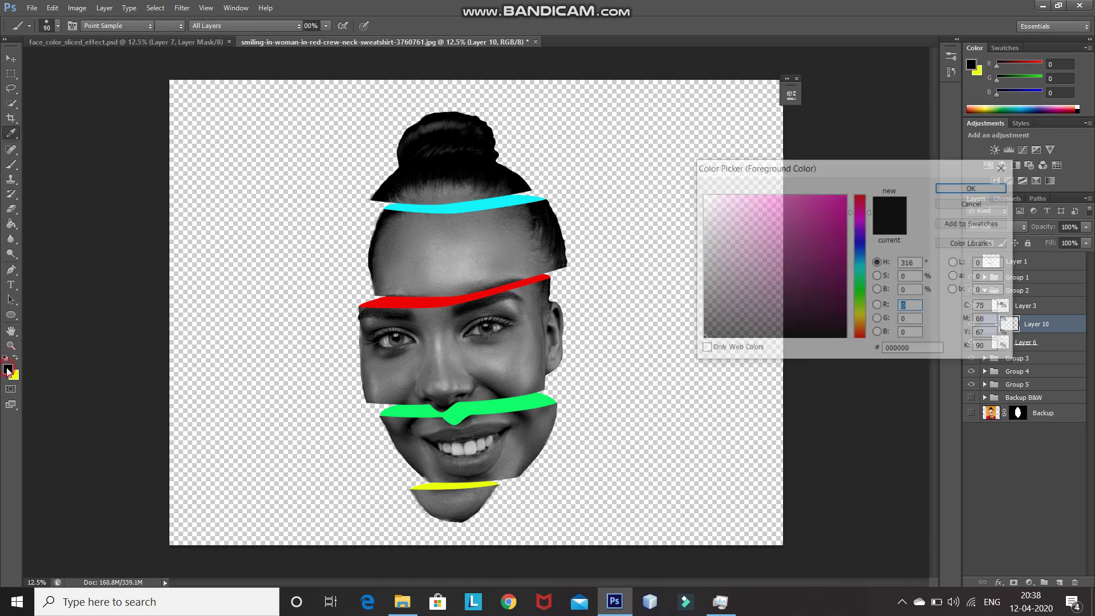
pyautogui.click(959, 194)
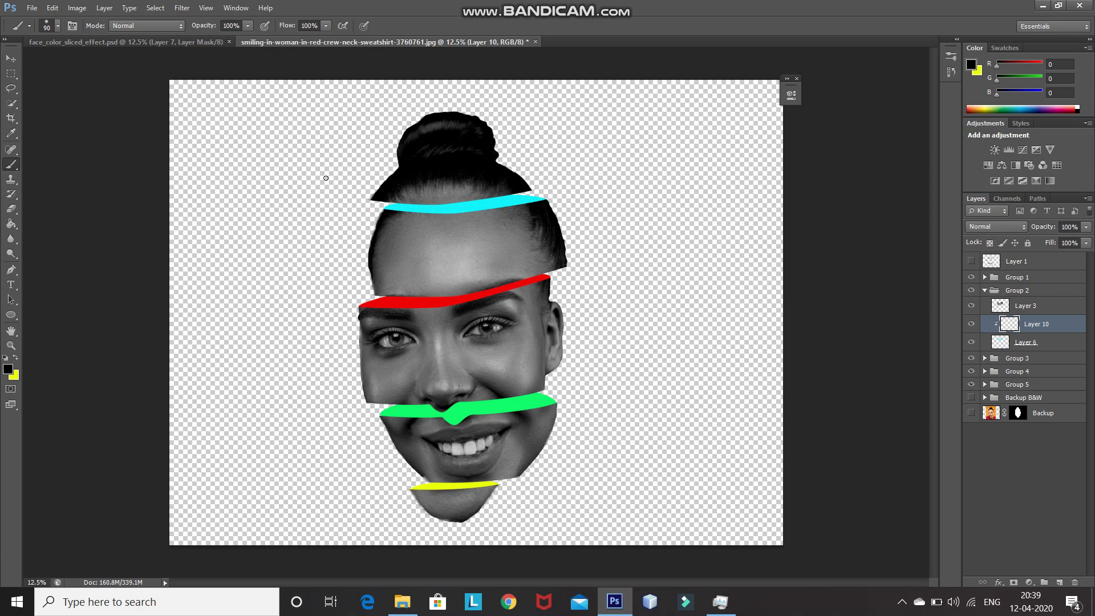
# Enlarge the brush and shade the cyan cut surface with soft black on the clipped Layer 10
pyautogui.press(']')
pyautogui.press(']')
pyautogui.press(']')
pyautogui.press(']')
pyautogui.press(']')
pyautogui.press(']')
pyautogui.press(']')
pyautogui.press(']')
pyautogui.press(']')
pyautogui.press(']')
pyautogui.press(']')
pyautogui.press(']')
pyautogui.press(']')
pyautogui.moveTo(427, 163)
pyautogui.mouseDown()
pyautogui.moveTo(536, 151)
pyautogui.moveTo(402, 169)
pyautogui.moveTo(343, 128)
pyautogui.mouseUp()
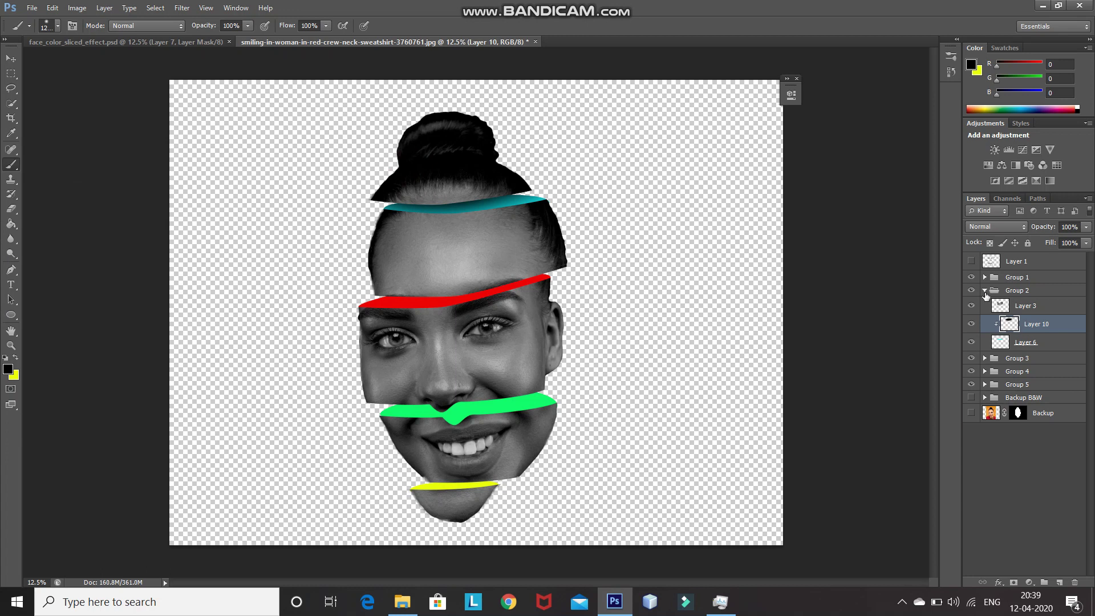
# Add clipped layers over the red, green and yellow cut surfaces in Groups 3 to 5 and shade them with soft black
pyautogui.rightClick(1038, 324)
pyautogui.press('Escape')
pyautogui.click(984, 290)
pyautogui.click(994, 317)
pyautogui.moveTo(994, 318)
pyautogui.mouseDown()
pyautogui.moveTo(890, 318)
pyautogui.moveTo(988, 333)
pyautogui.mouseUp()
pyautogui.click(985, 330)
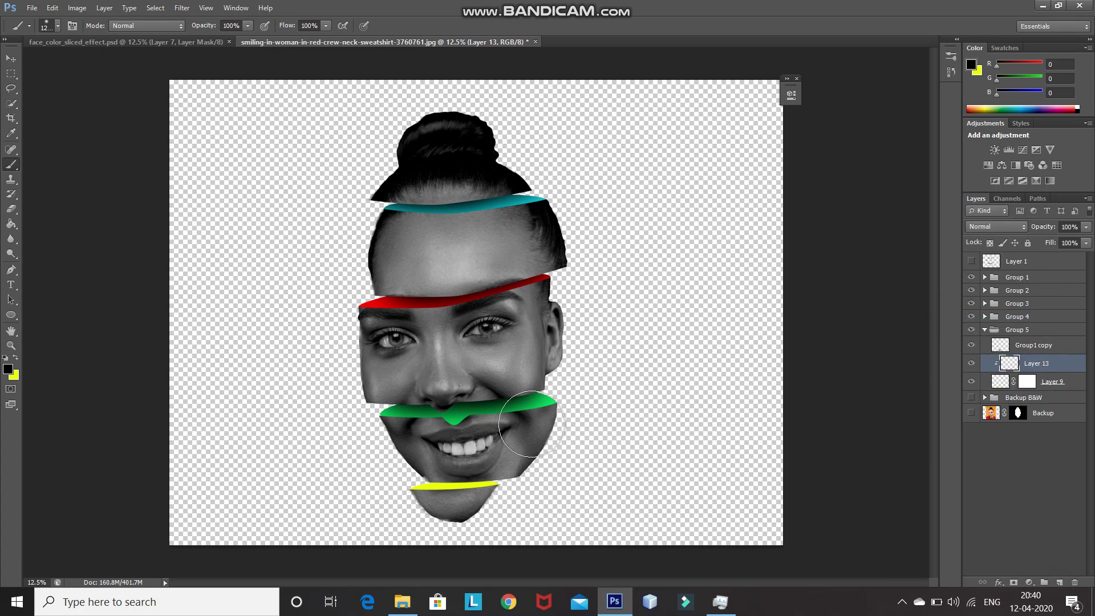
pyautogui.click(985, 329)
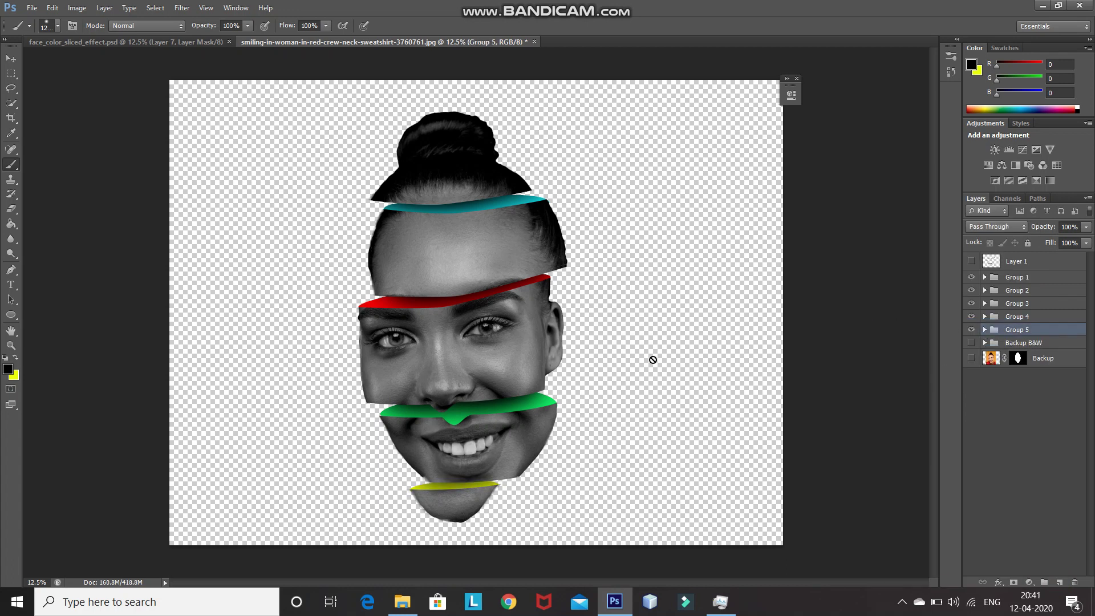
# Place an empty layer directly beneath Group 5 and turn it into a gradient fill using the black-to-white preset
pyautogui.click(1058, 584)
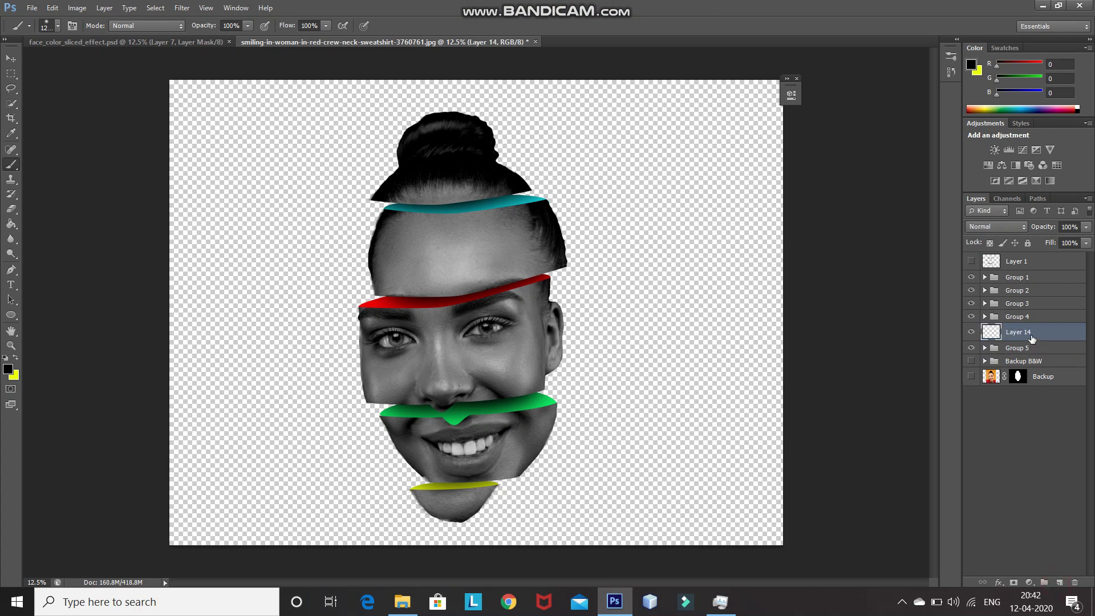
pyautogui.moveTo(1031, 337); pyautogui.dragTo(1025, 354)
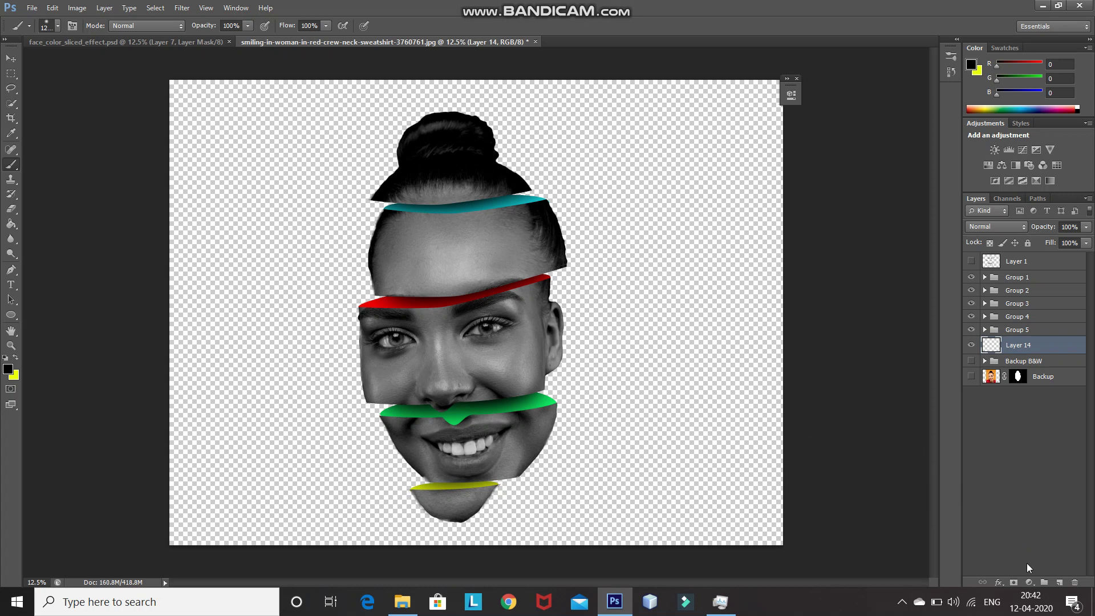
pyautogui.click(1030, 582)
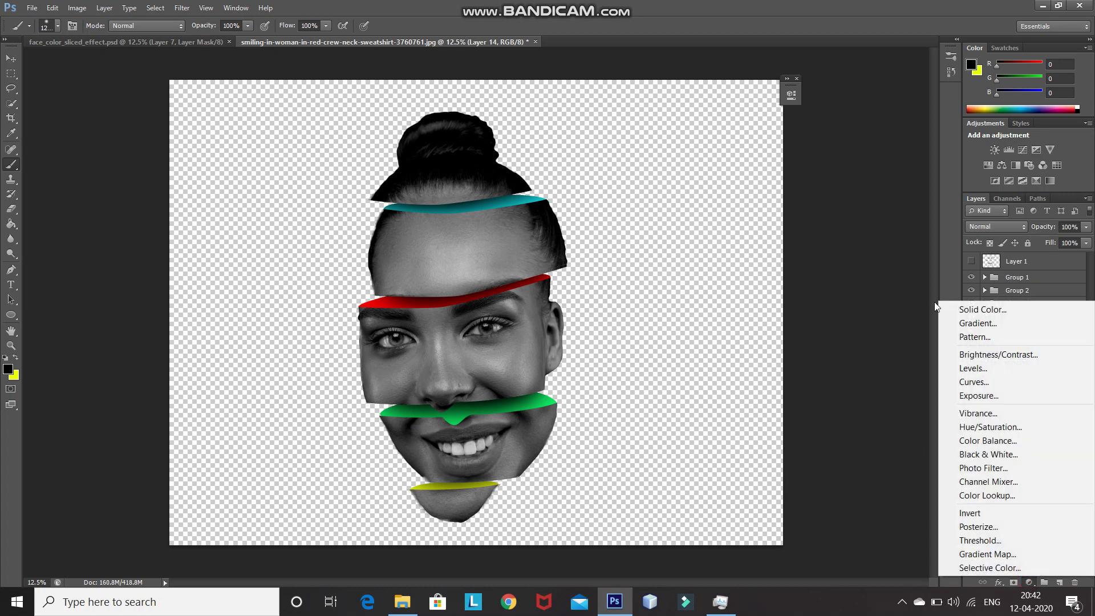
pyautogui.click(954, 323)
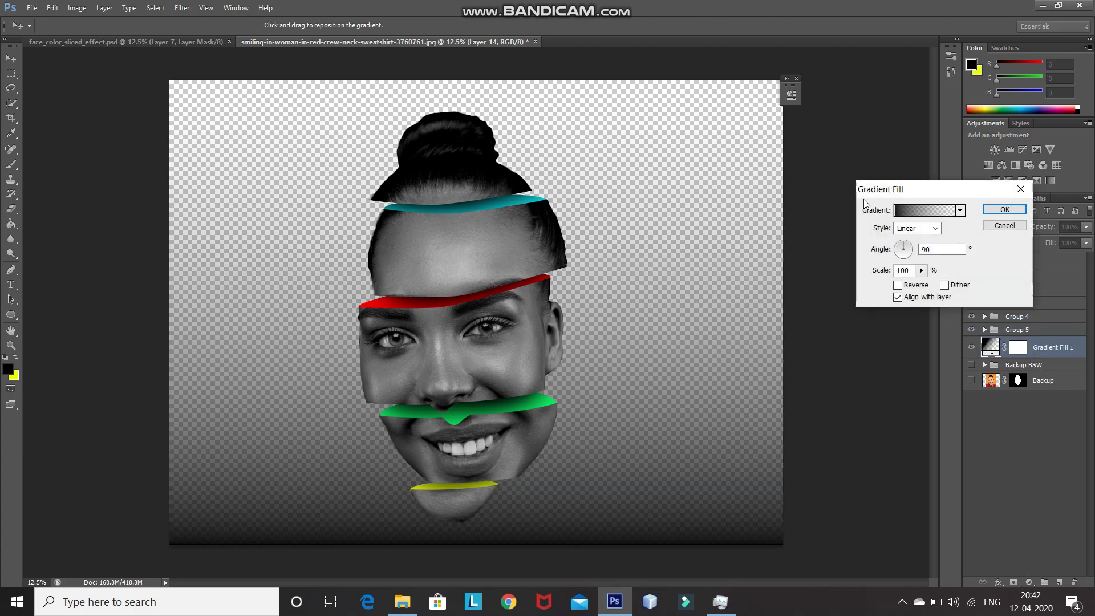
pyautogui.click(960, 211)
pyautogui.click(909, 233)
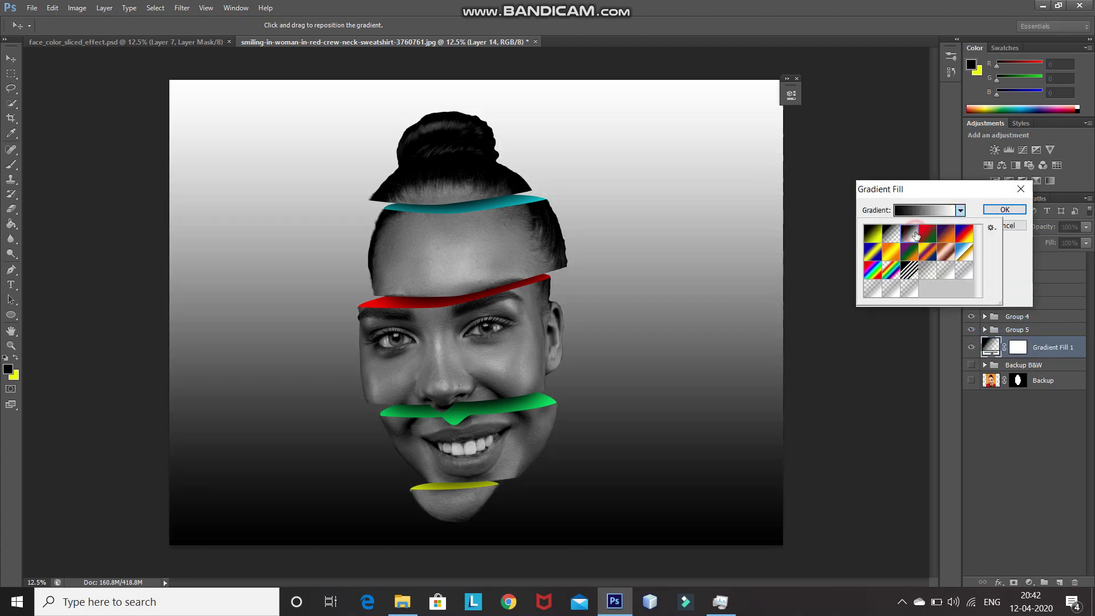
pyautogui.click(960, 211)
# Make the background gradient fill radial and reversed with a 300% scale, and apply it
pyautogui.click(937, 227)
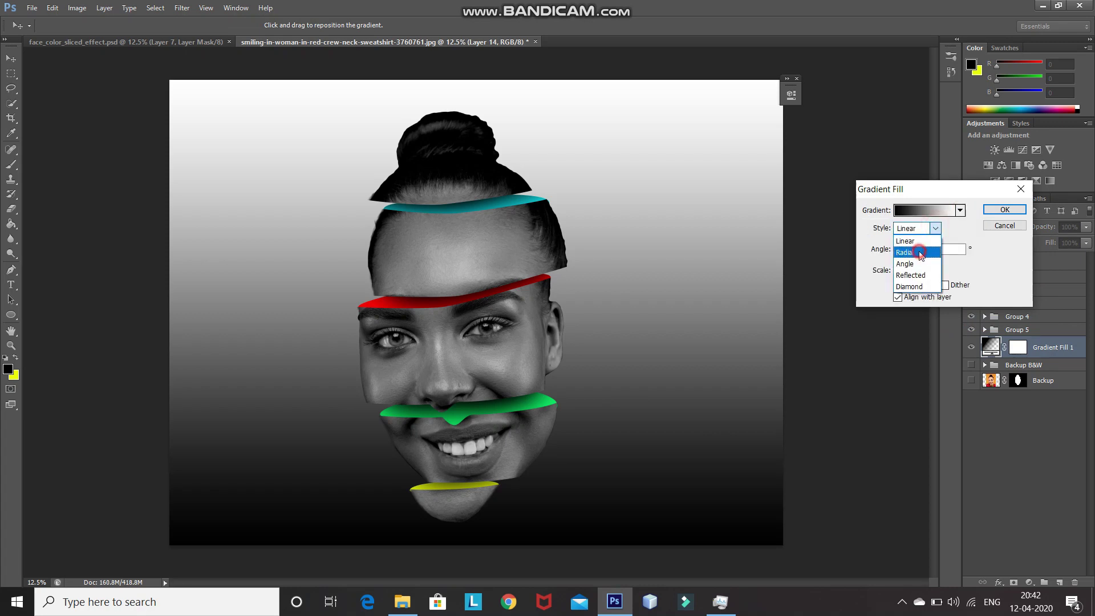
pyautogui.click(920, 251)
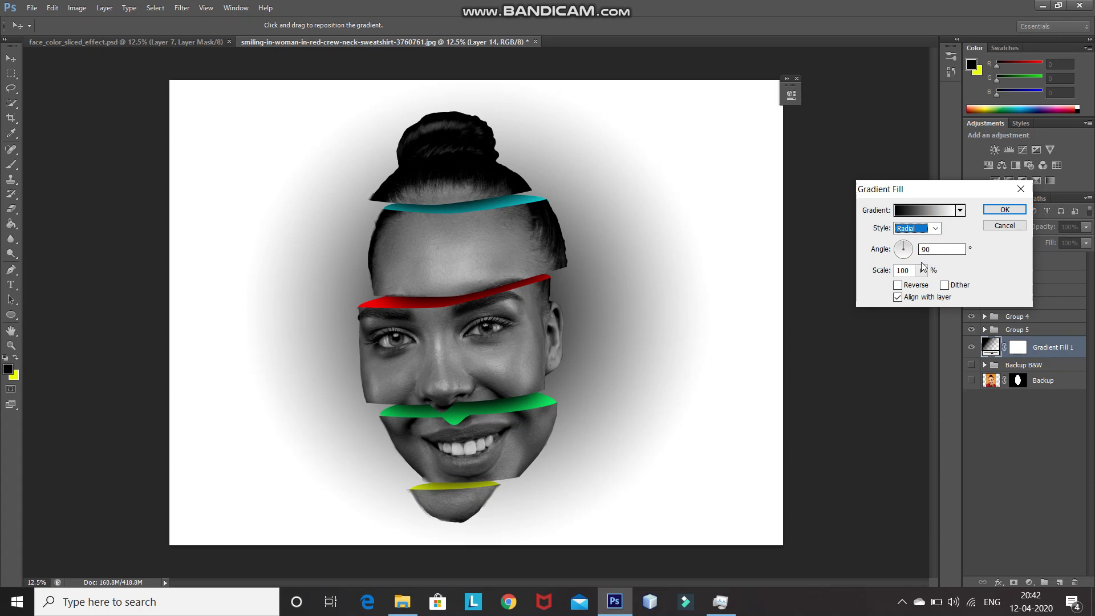
pyautogui.click(897, 287)
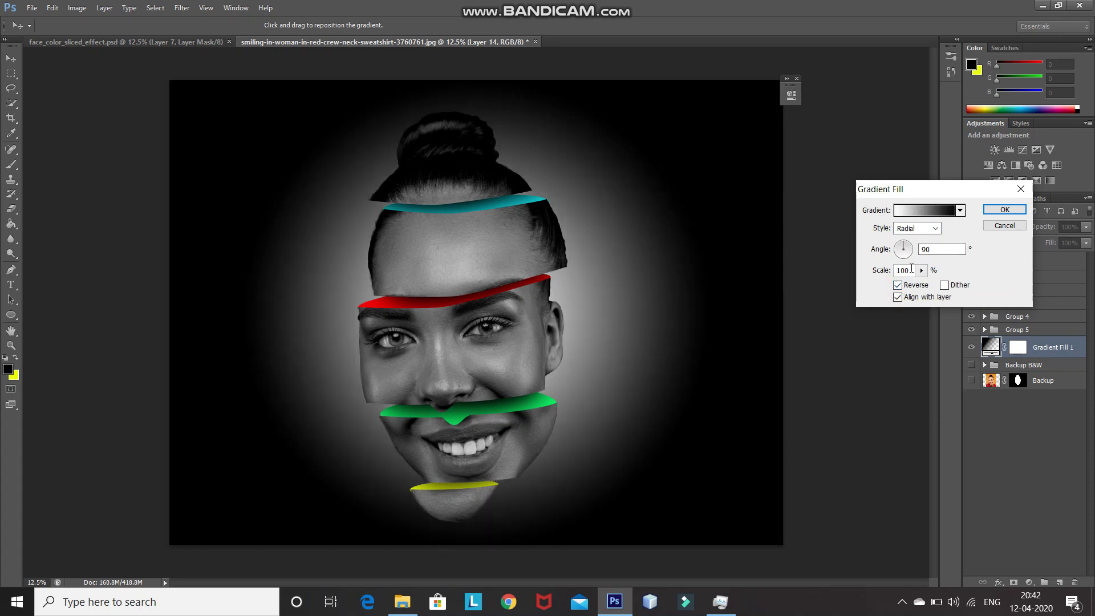
pyautogui.click(911, 268)
pyautogui.press('BackSpace')
pyautogui.press('BackSpace')
pyautogui.press('BackSpace')
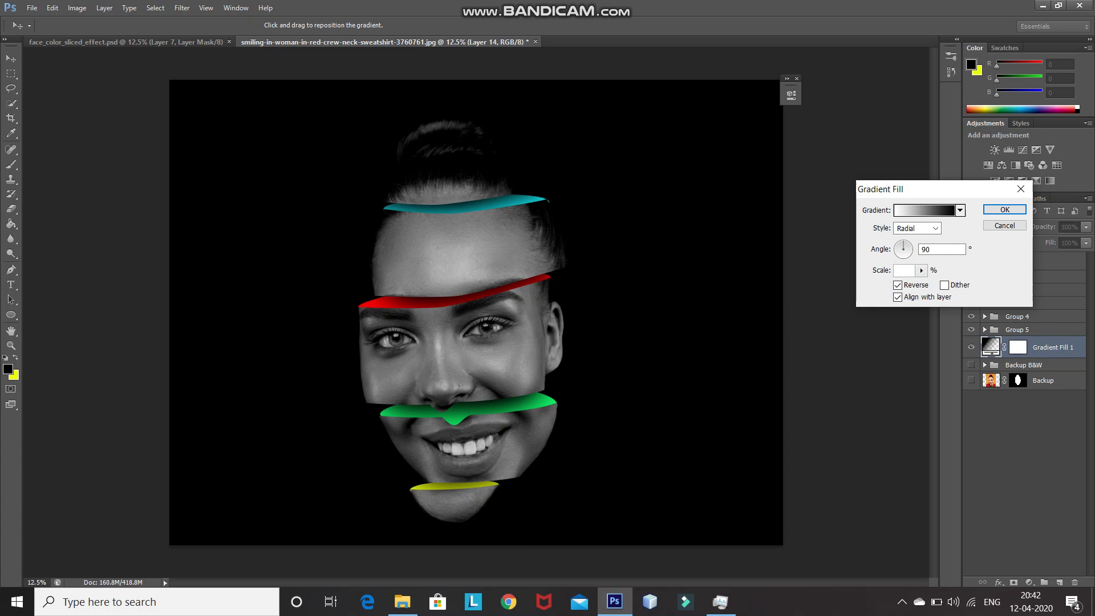
pyautogui.write('300')
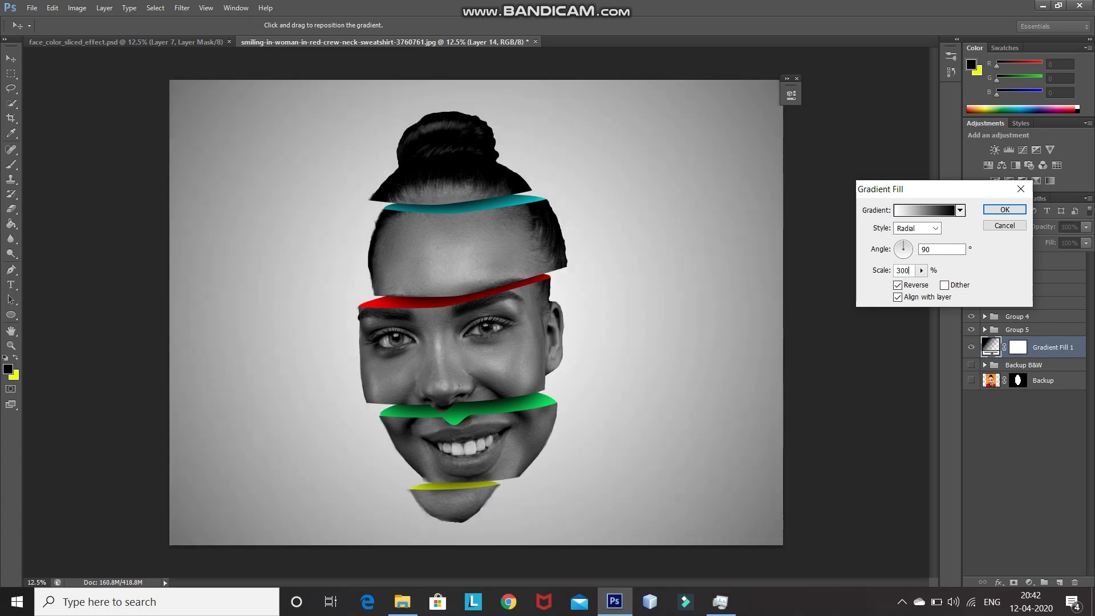
pyautogui.click(999, 211)
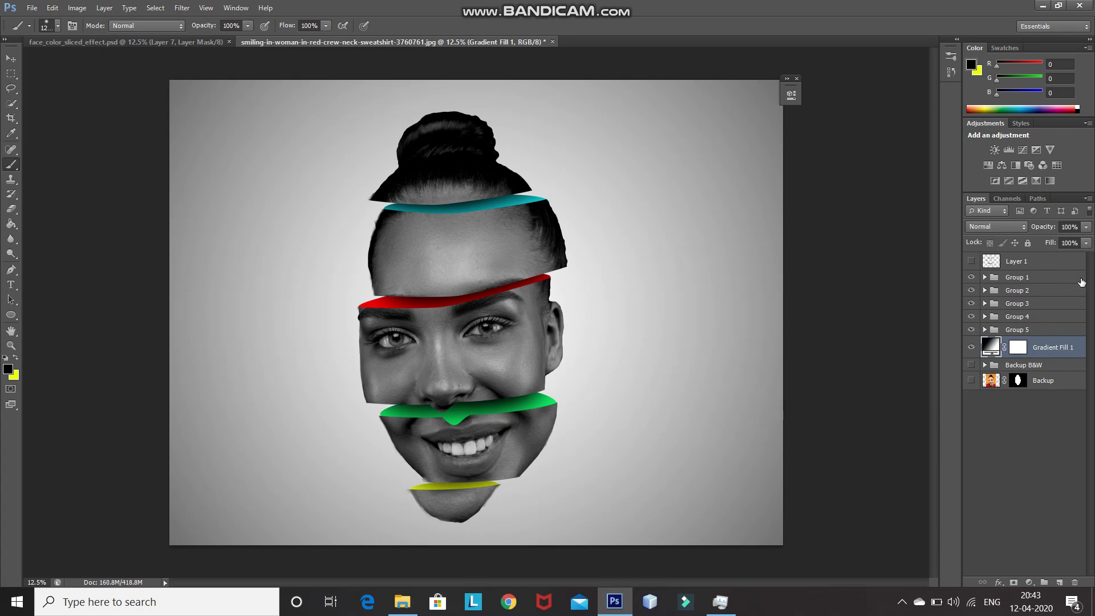
# Select Groups 1 to 5 and move the whole sliced head slightly up and right to centre it on the background
pyautogui.click(1059, 281)
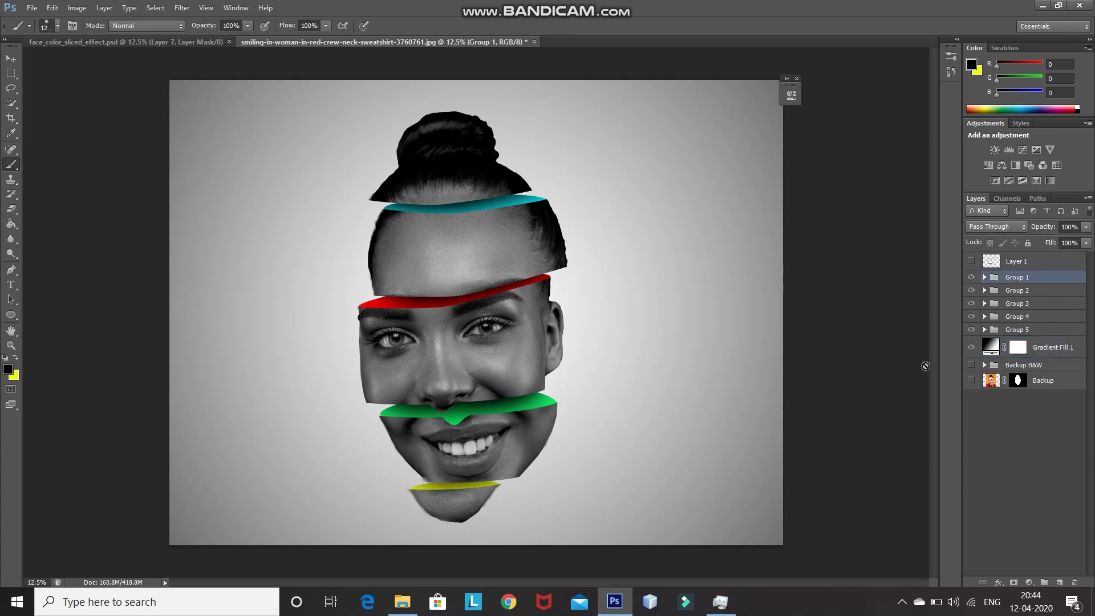
pyautogui.keyDown('shift'); pyautogui.click(1053, 330); pyautogui.keyUp('shift')
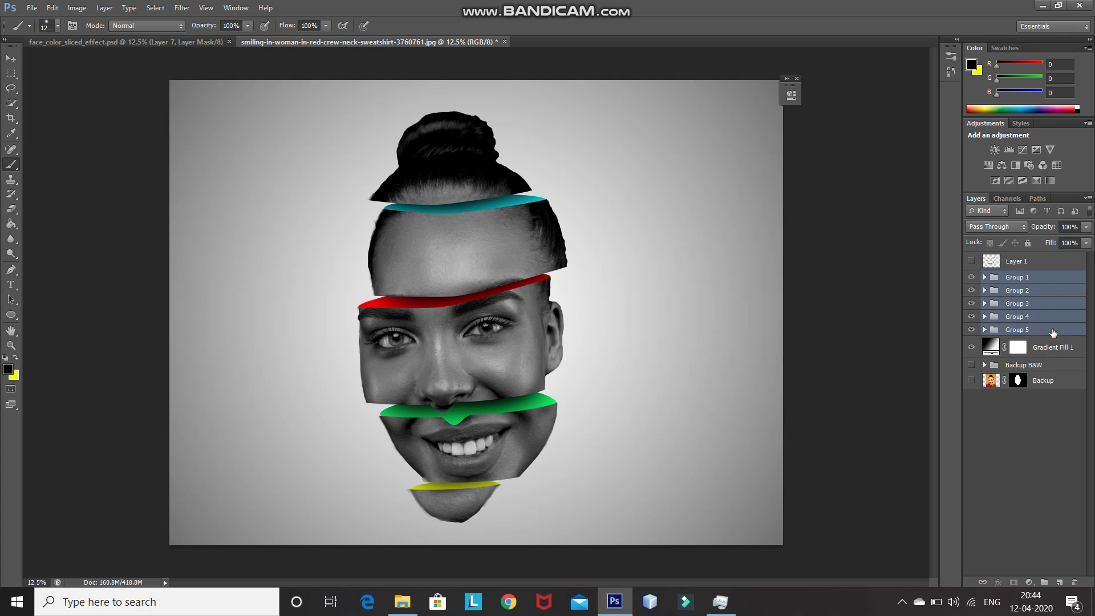
pyautogui.click(11, 58)
pyautogui.click(467, 361)
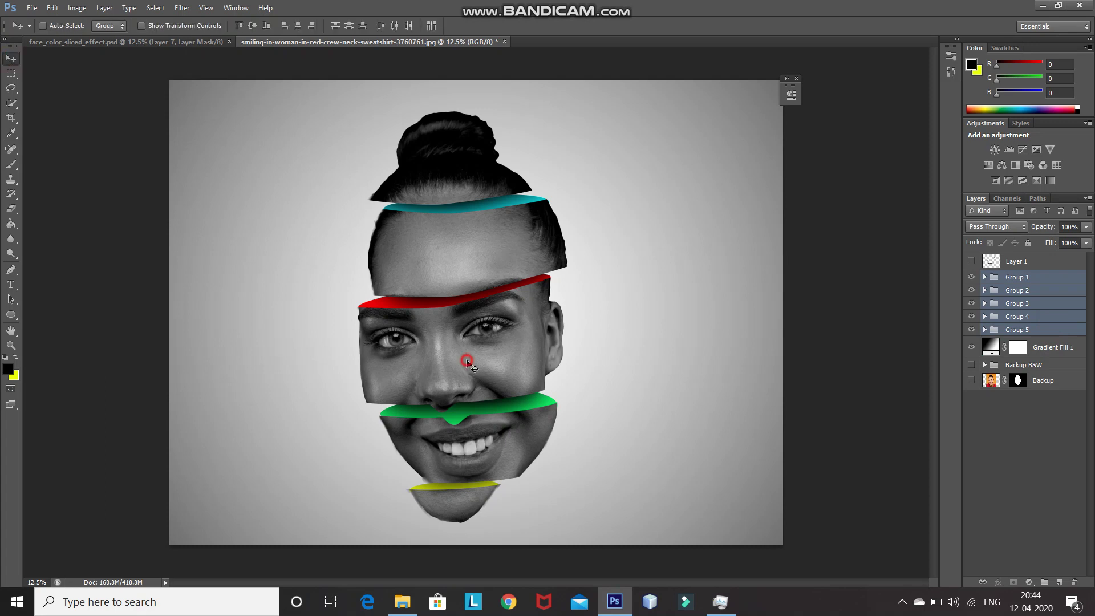
pyautogui.moveTo(474, 359); pyautogui.dragTo(492, 345)
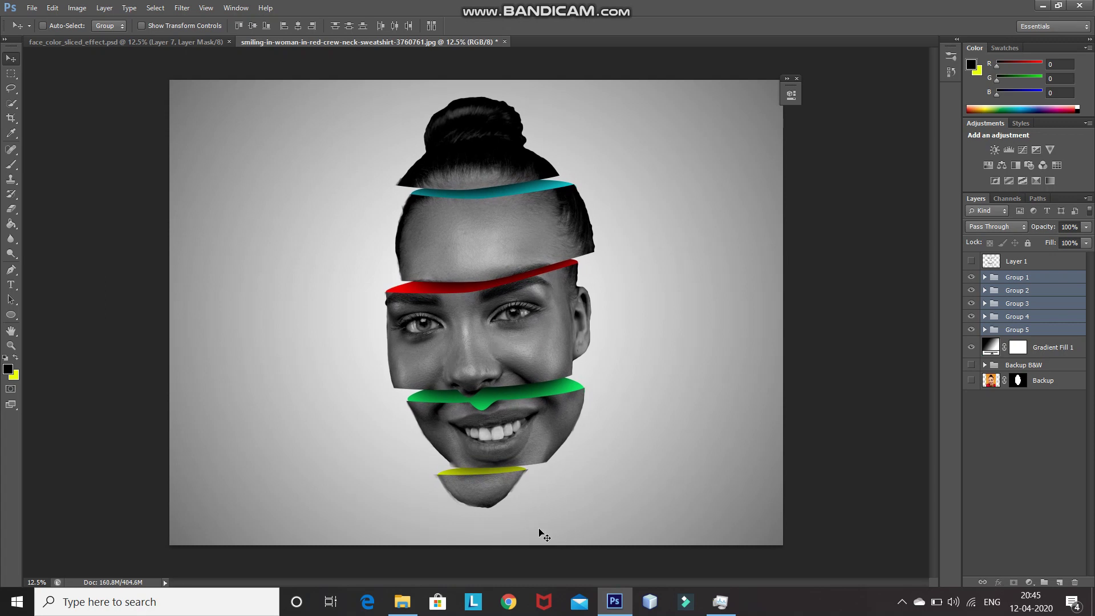
# Add a layer above Gradient Fill 1 and paint one dab with a 1200 px, 0% hardness black (000000) brush at the chin
pyautogui.click(1064, 352)
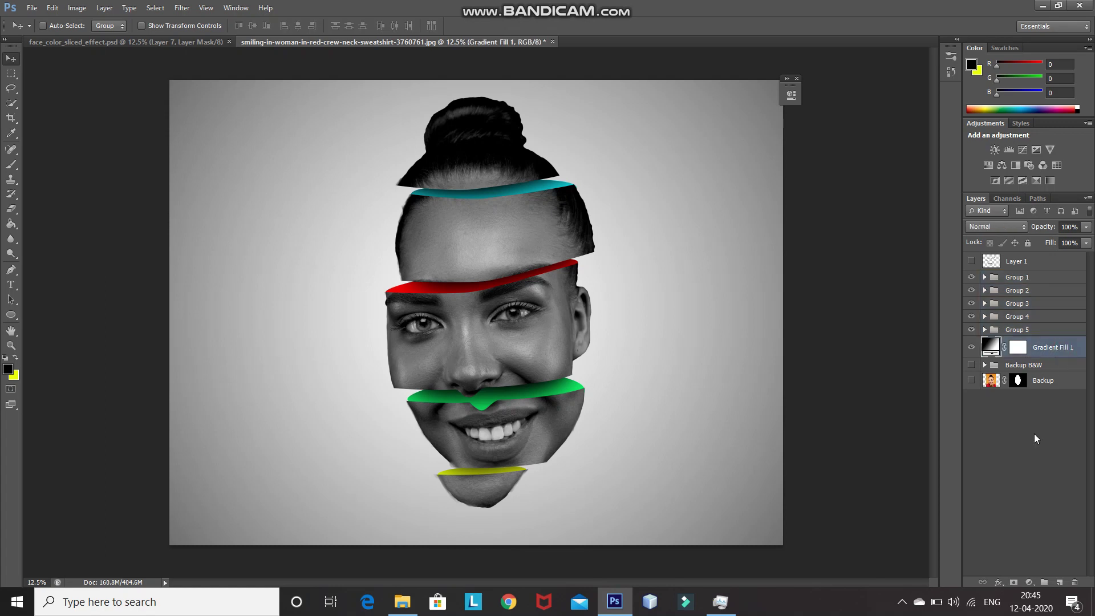
pyautogui.click(1058, 583)
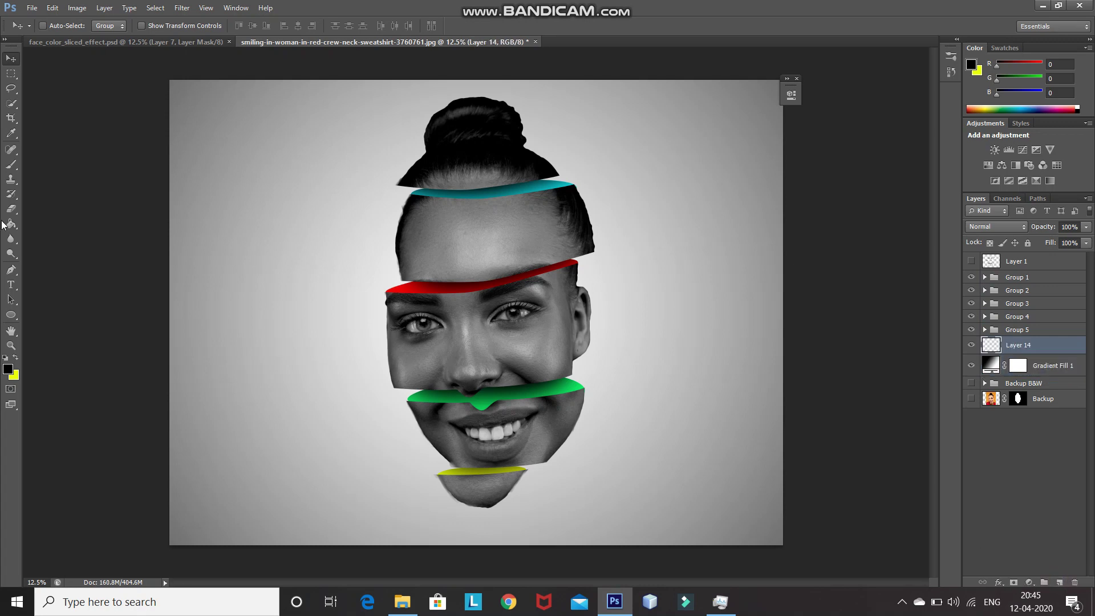
pyautogui.rightClick(11, 165)
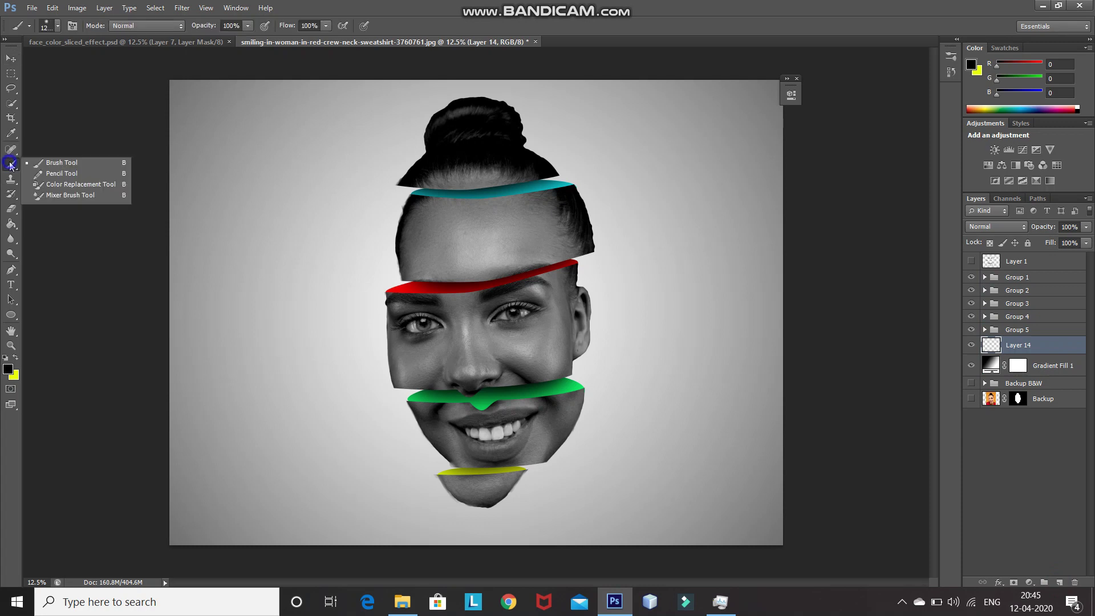
pyautogui.click(31, 163)
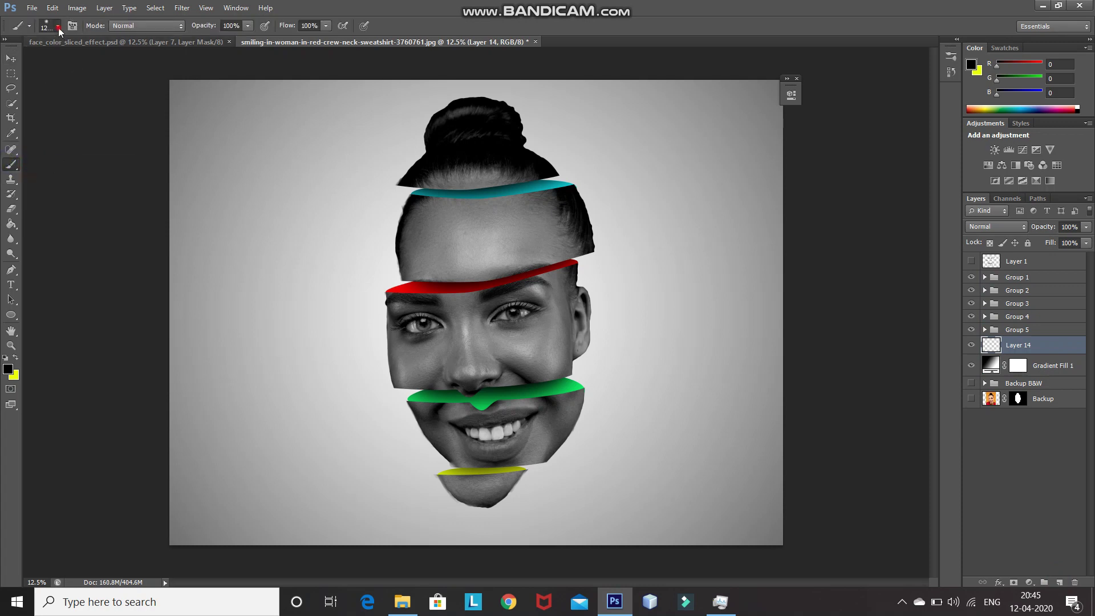
pyautogui.click(58, 25)
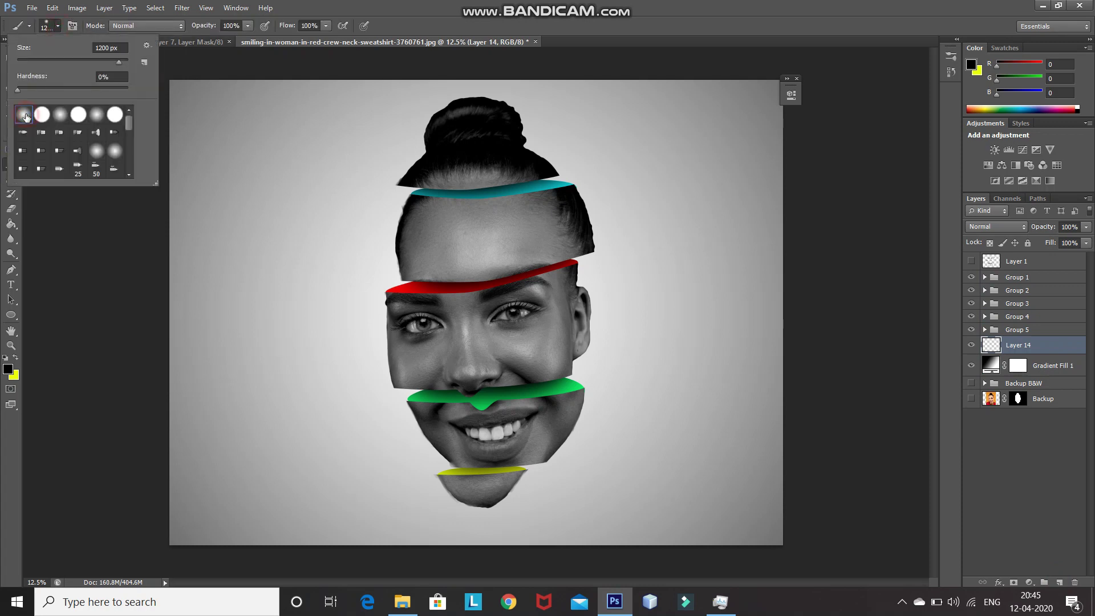
pyautogui.click(127, 308)
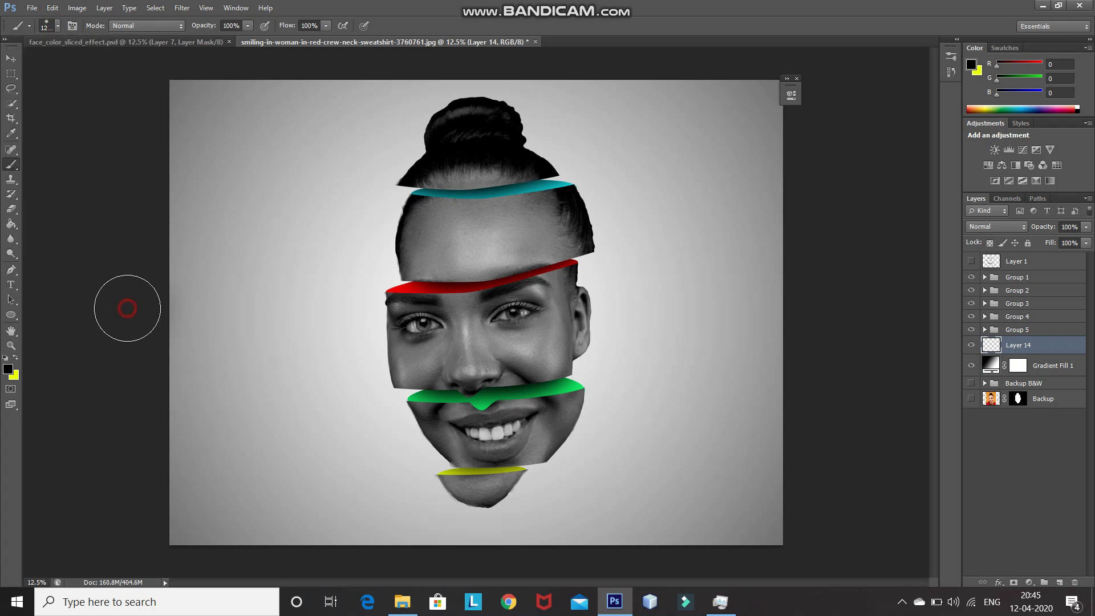
pyautogui.click(7, 369)
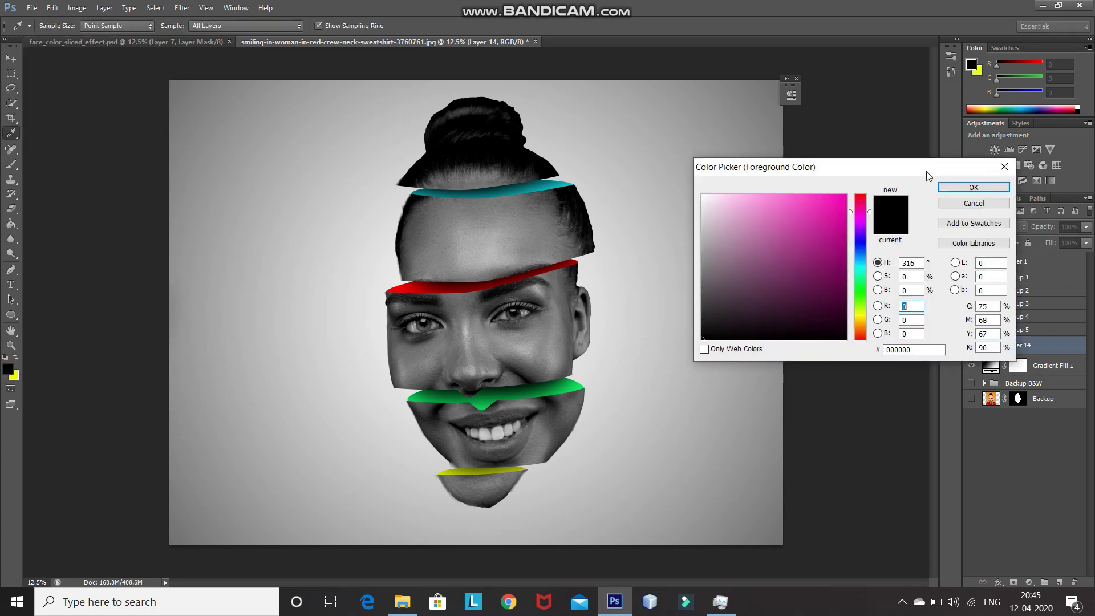
pyautogui.click(971, 189)
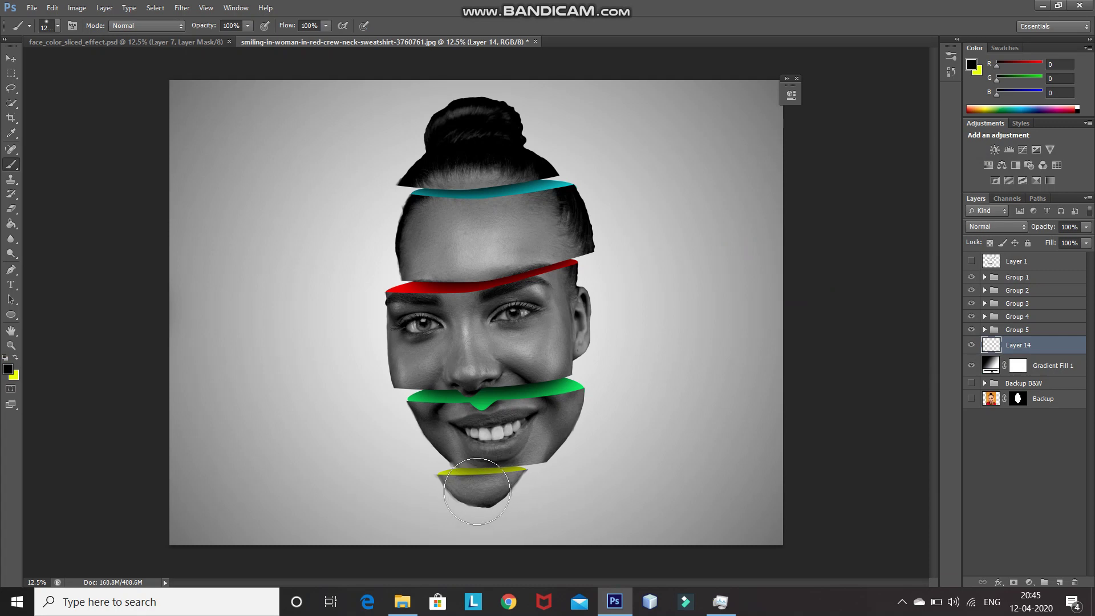
pyautogui.click(476, 491)
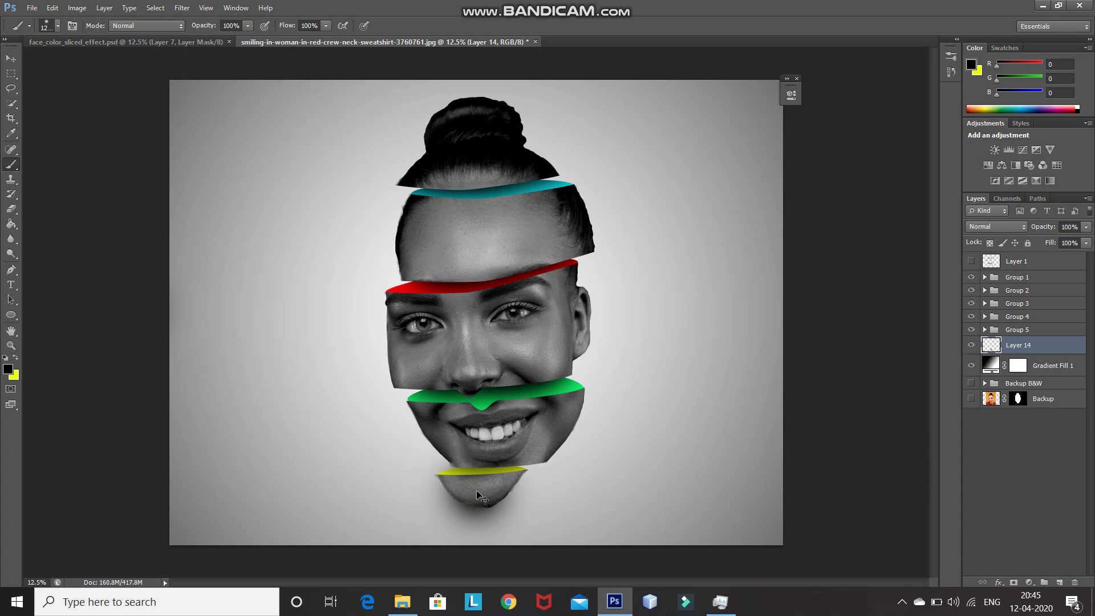
# Transform the black dab into a flat, wide shadow beneath the chin, about 135% wide and 26% high
pyautogui.hotkey('ctrl', 't')
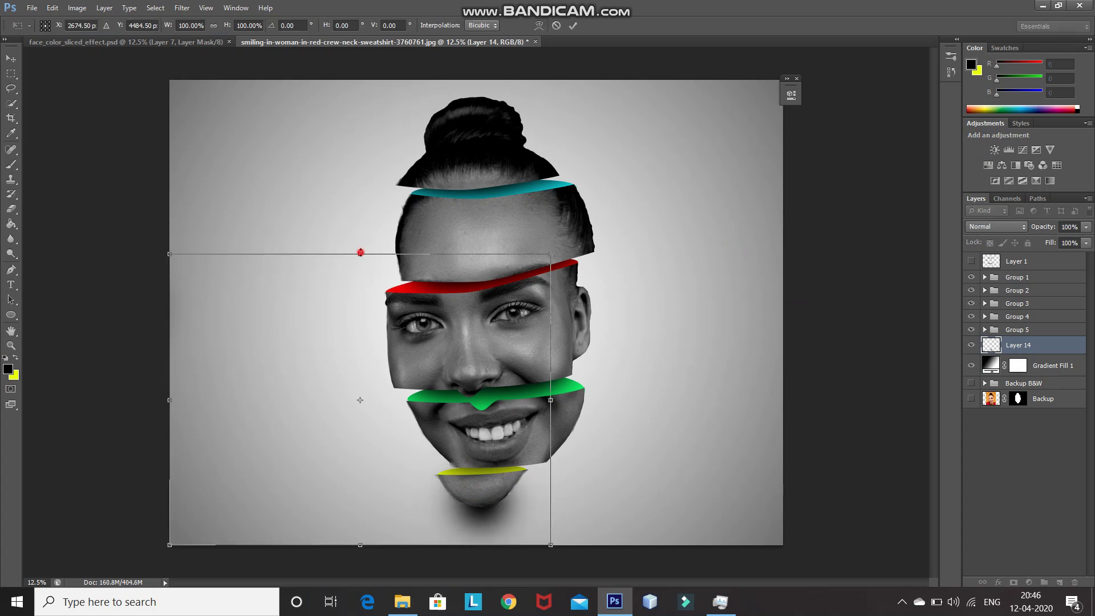
pyautogui.moveTo(360, 253); pyautogui.dragTo(360, 457)
pyautogui.moveTo(169, 495); pyautogui.dragTo(75, 495)
pyautogui.moveTo(550, 495); pyautogui.dragTo(591, 495)
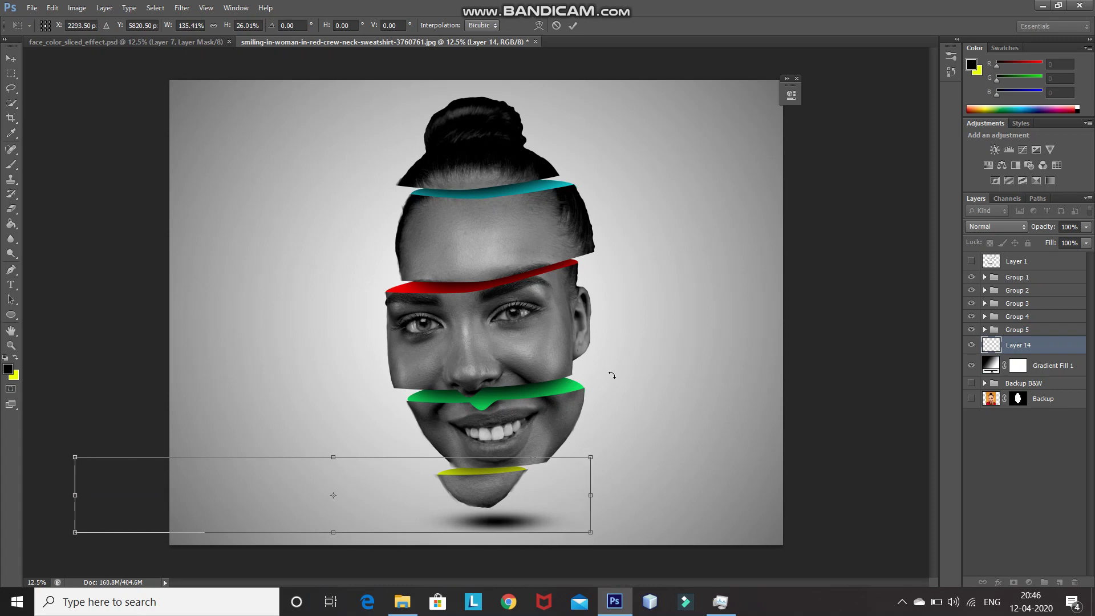
pyautogui.click(573, 26)
pyautogui.press('b')
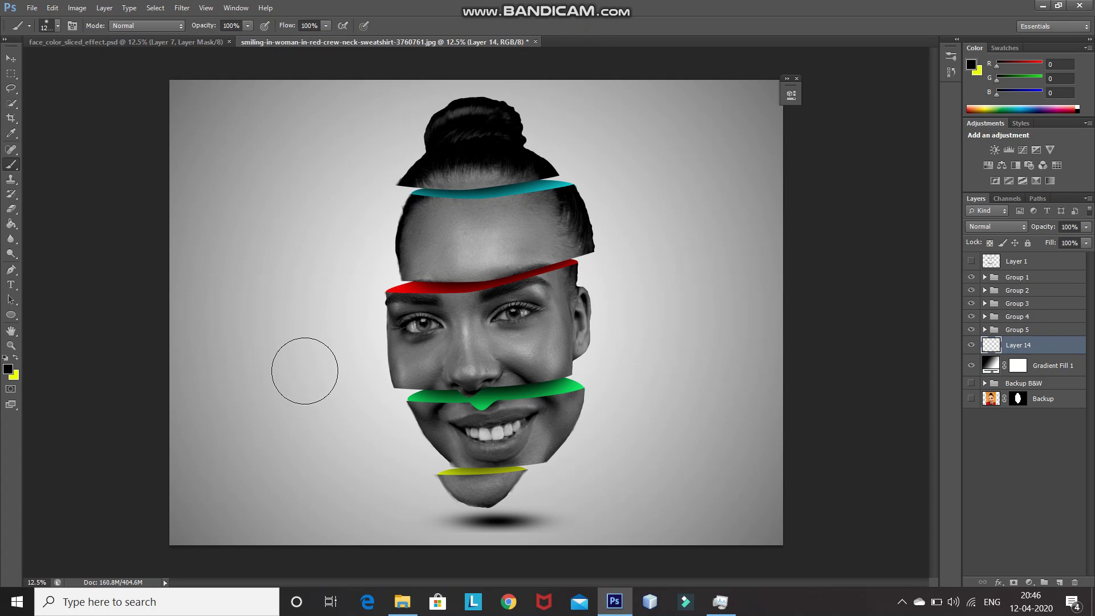
# Nudge the chin shadow slightly down and set its layer opacity to 80%
pyautogui.click(11, 58)
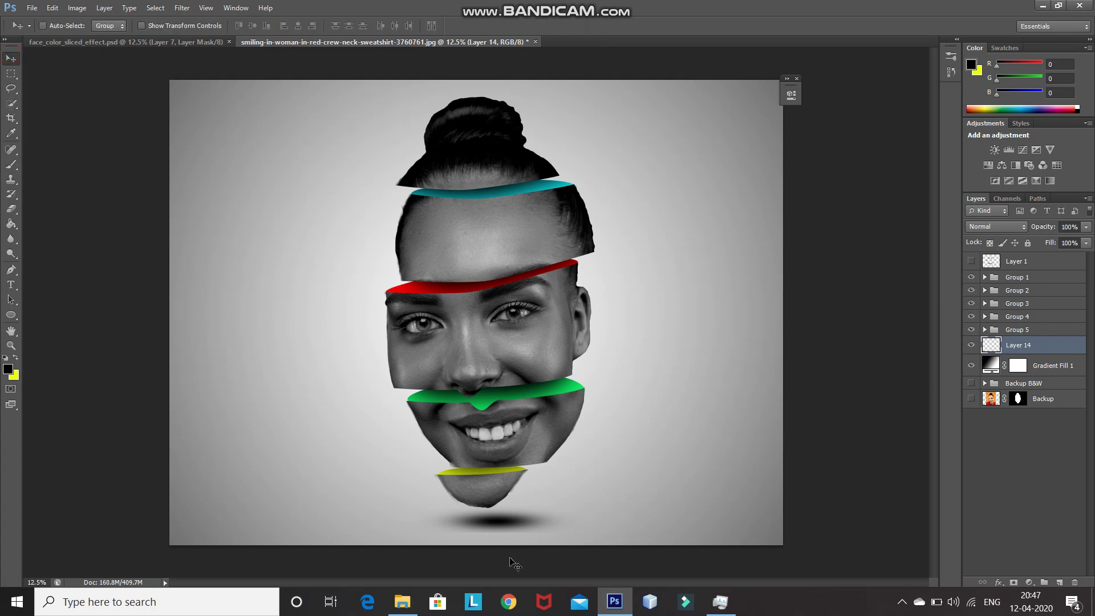
pyautogui.hotkey('shift', 'Down')
pyautogui.hotkey('shift', 'Down')
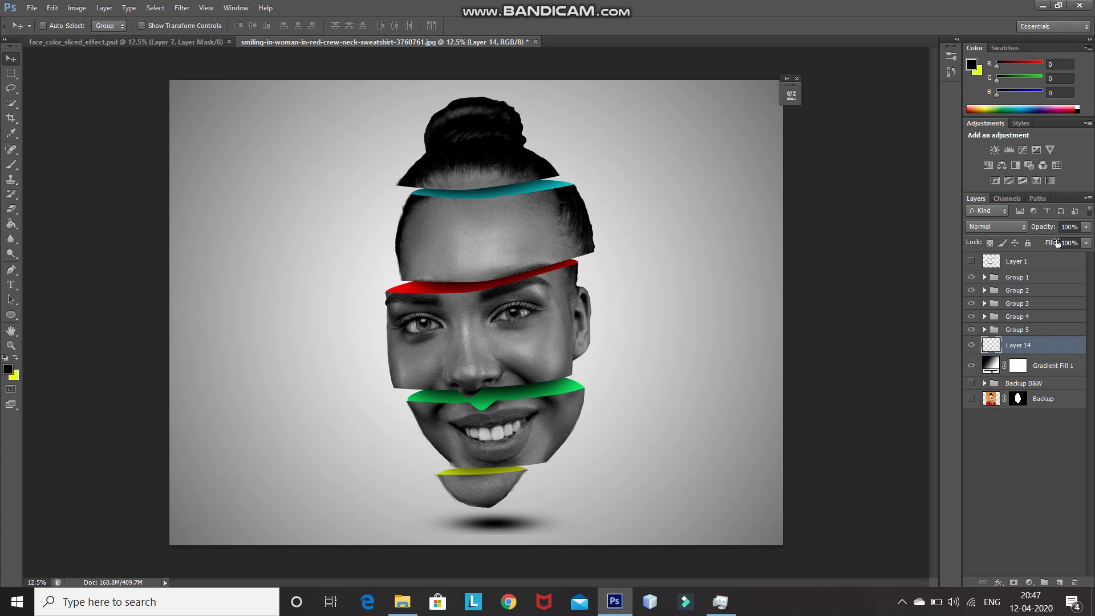
pyautogui.click(1070, 227)
pyautogui.write('50')
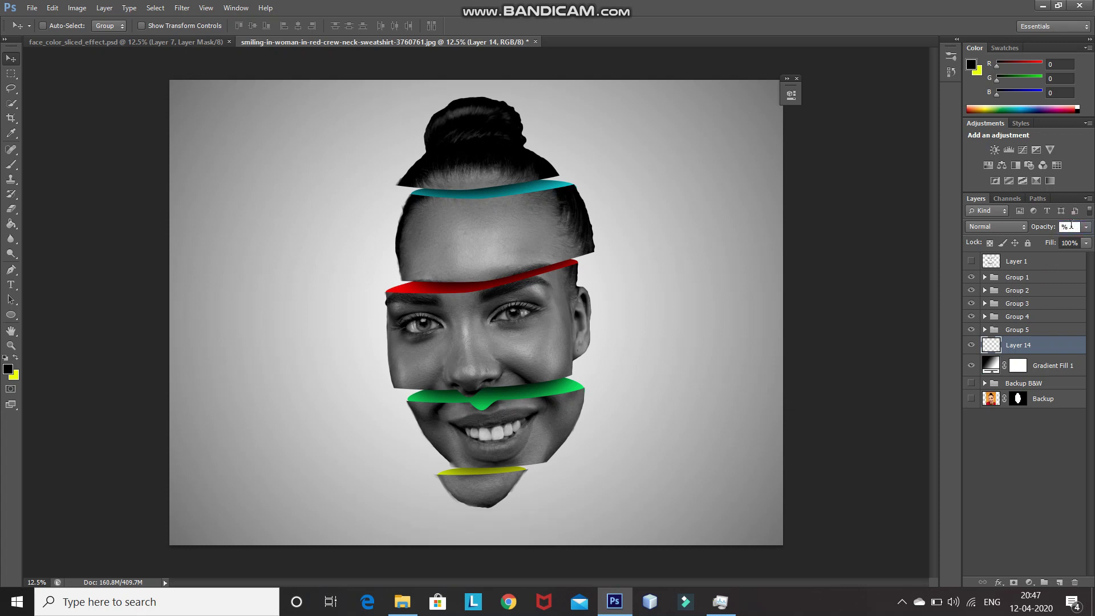
pyautogui.write('80')
pyautogui.press('Return')
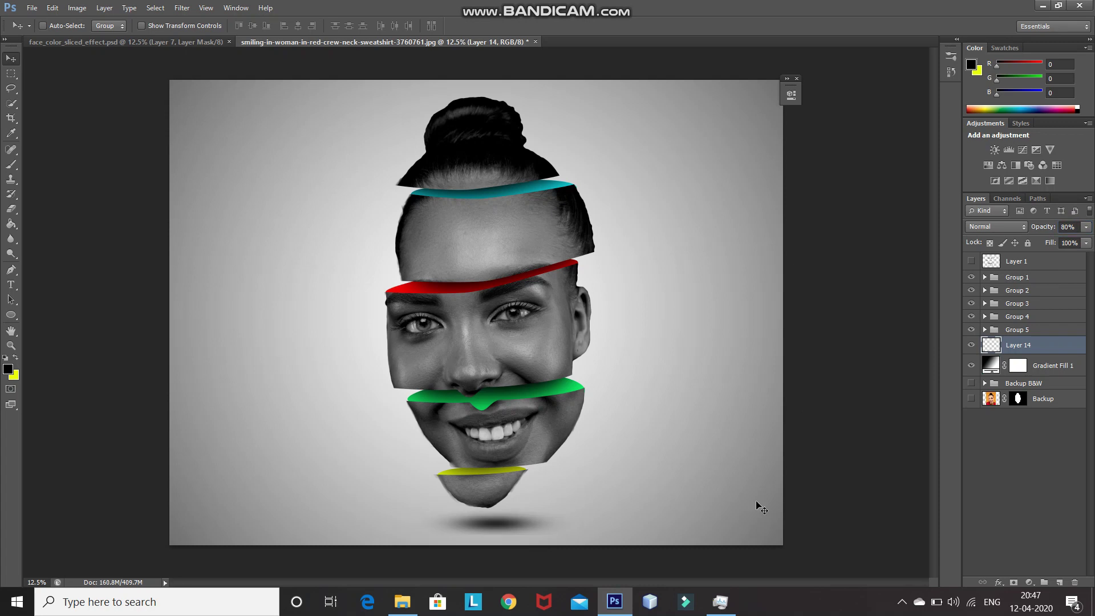